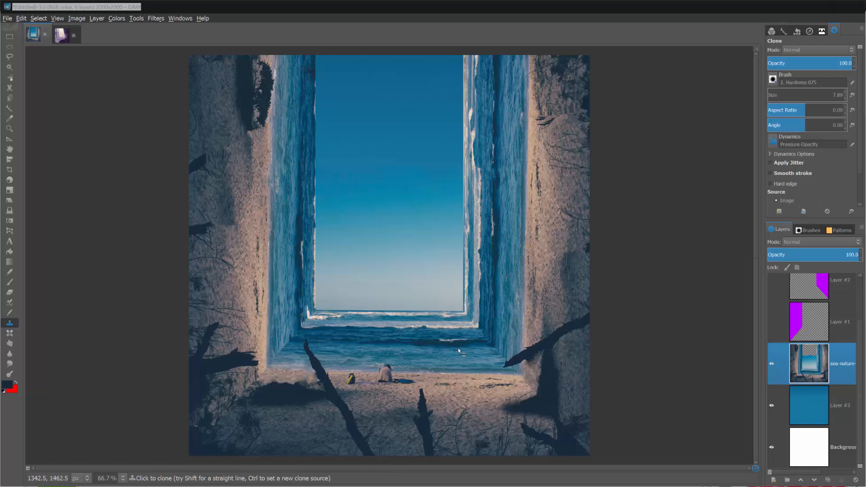
- Review the two finished example images, showing the Visible #3, Layer #12 and ROADTRIP layers in the purple one
left_click(62, 36)
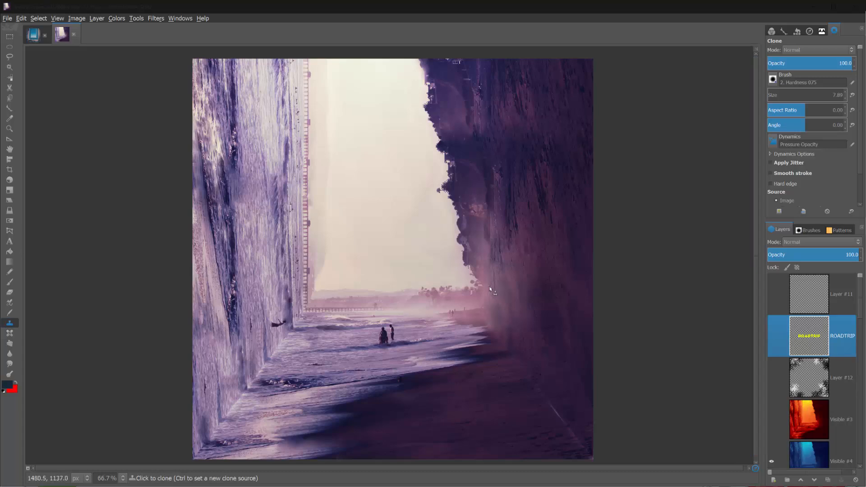
left_click(36, 36)
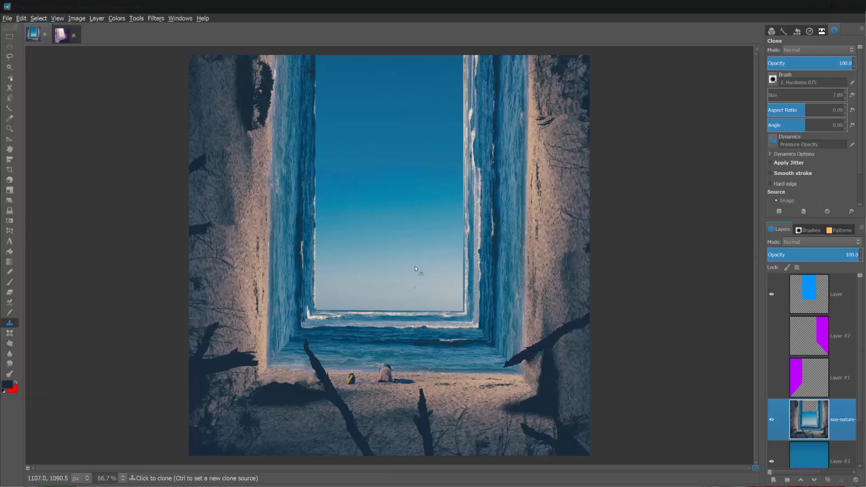
left_click(61, 34)
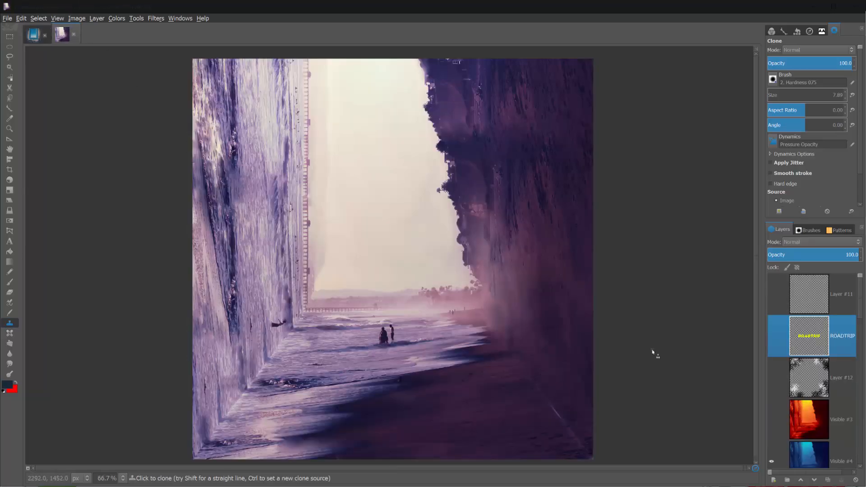
left_click(774, 417)
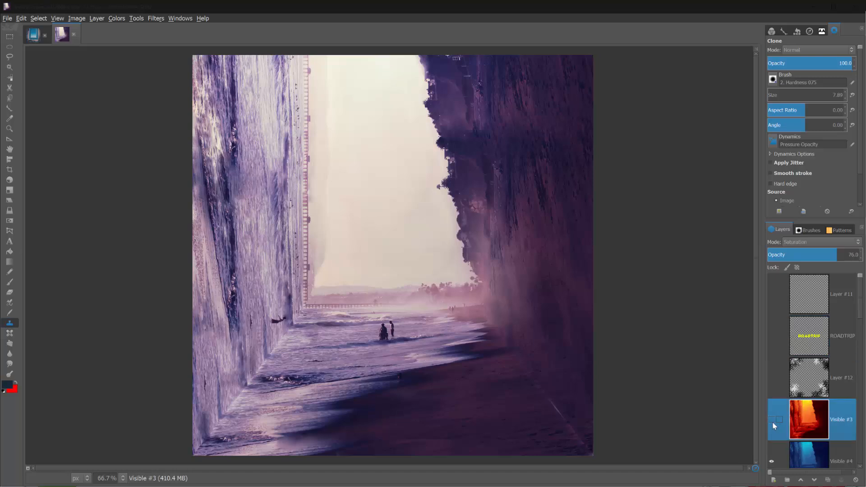
left_click_drag(773, 418, 772, 334)
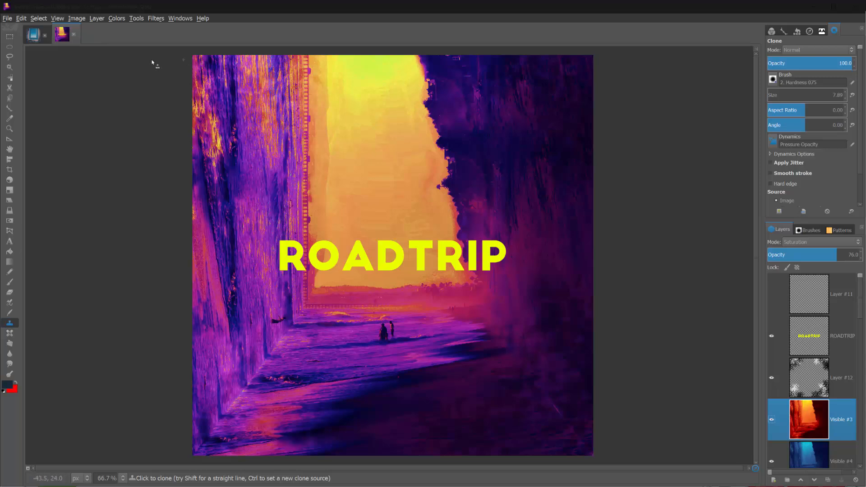
left_click(35, 36)
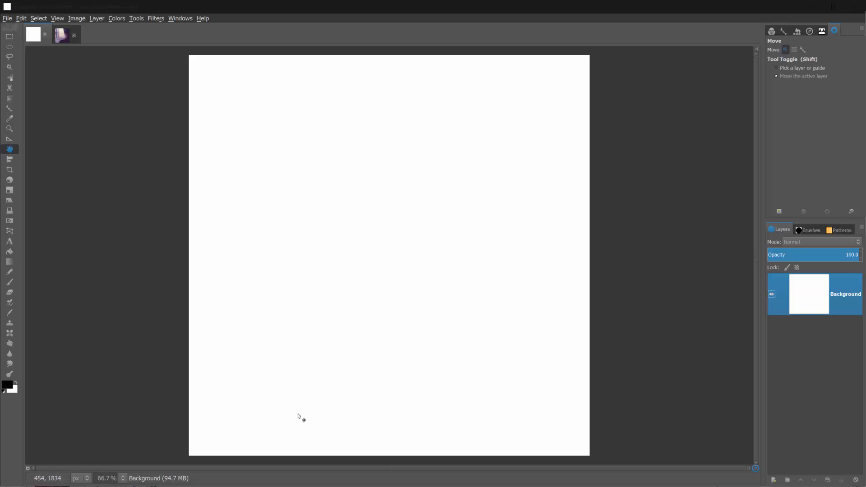
- Import sea-nature-beach-holiday.jpeg from the Desktop as a layer into the blank white image
left_click(7, 18)
left_click(23, 53)
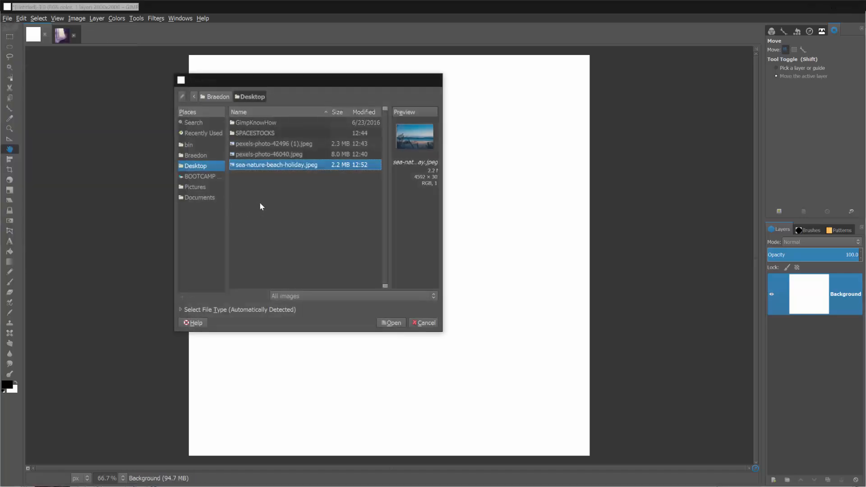
left_click(391, 323)
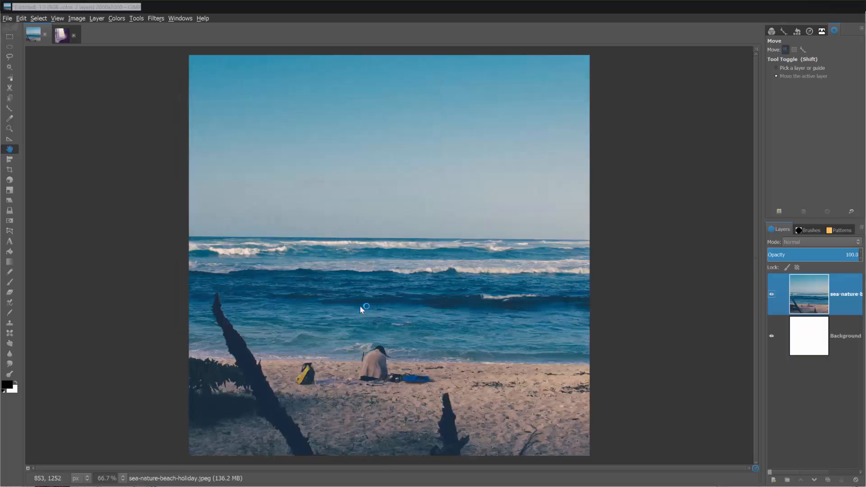
- Scale the beach photo layer down proportionally to about 2406 × 1601 px
key("shift+s")
left_click(360, 307)
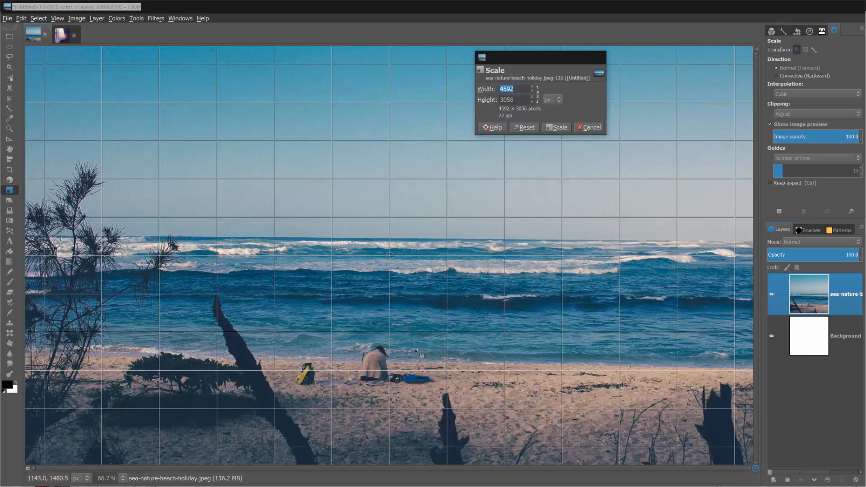
left_click_drag(165, 141, 613, 348)
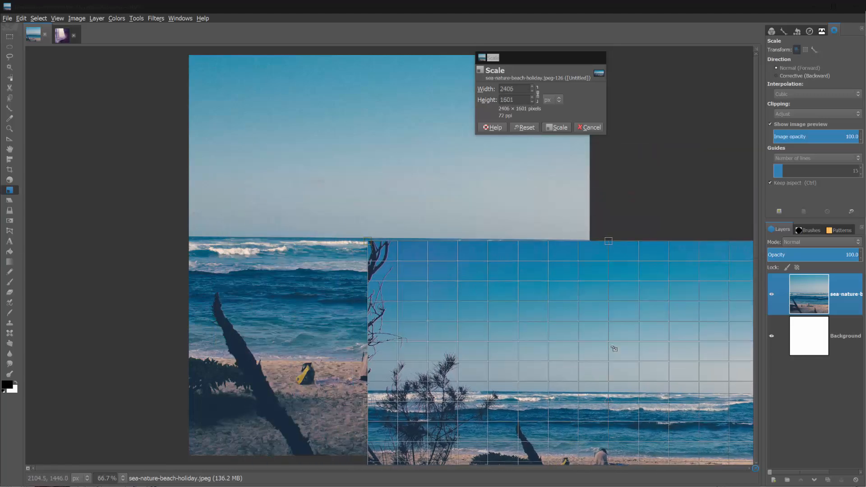
key("Return")
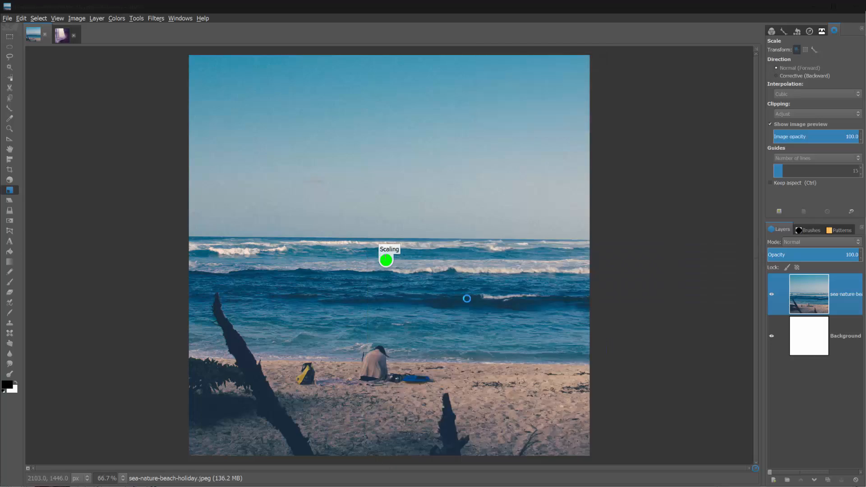
- Move and slightly rescale the beach photo so it fills the canvas's width down to its bottom edge, leaving a white strip above
key("m")
left_click_drag(523, 340, 314, 239)
key("shift+s")
left_click_drag(231, 133, 188, 150)
key("Return")
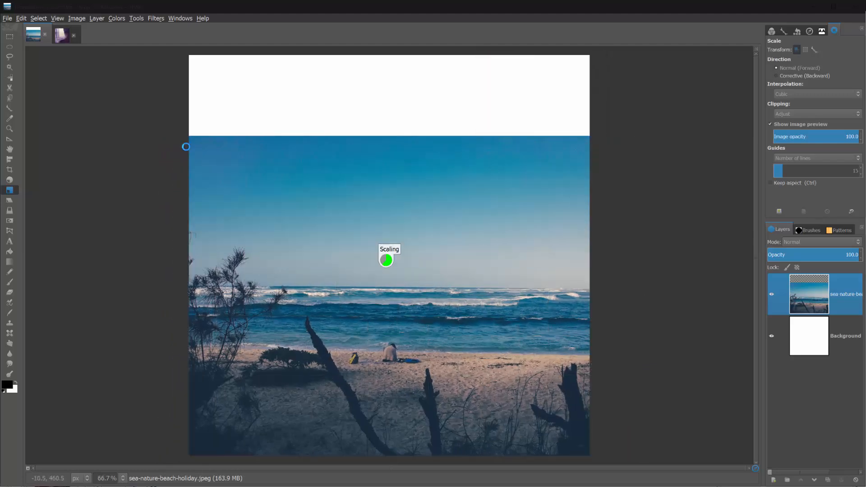
key("m")
left_click_drag(415, 291, 385, 297)
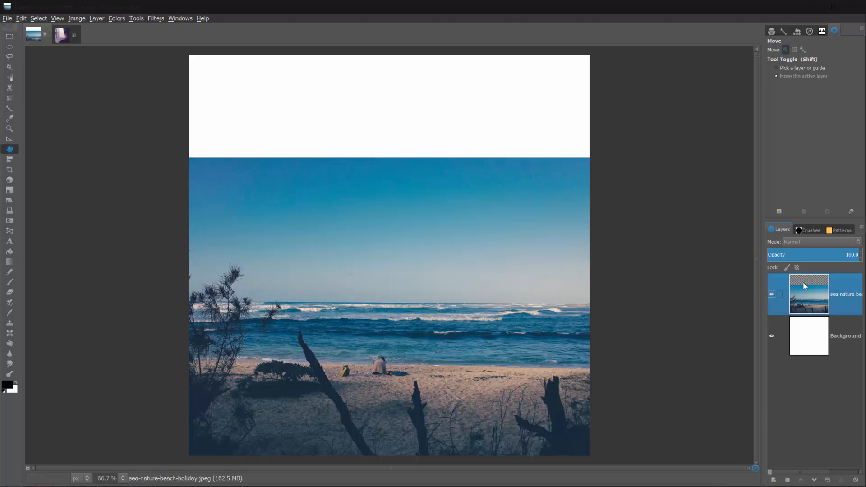
- Add a transparent 2000 × 2000 px layer and select a tall central rectangle, about 737 × 1295 px, from the canvas top past the horizon
left_click(774, 480)
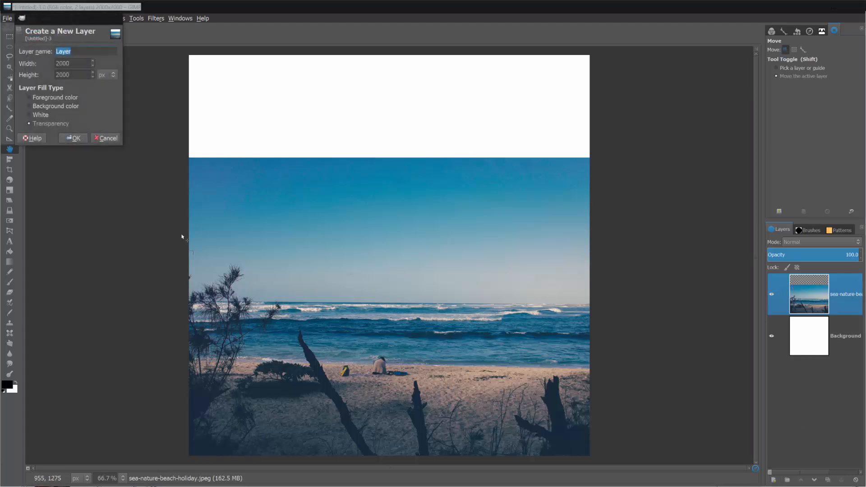
left_click(74, 138)
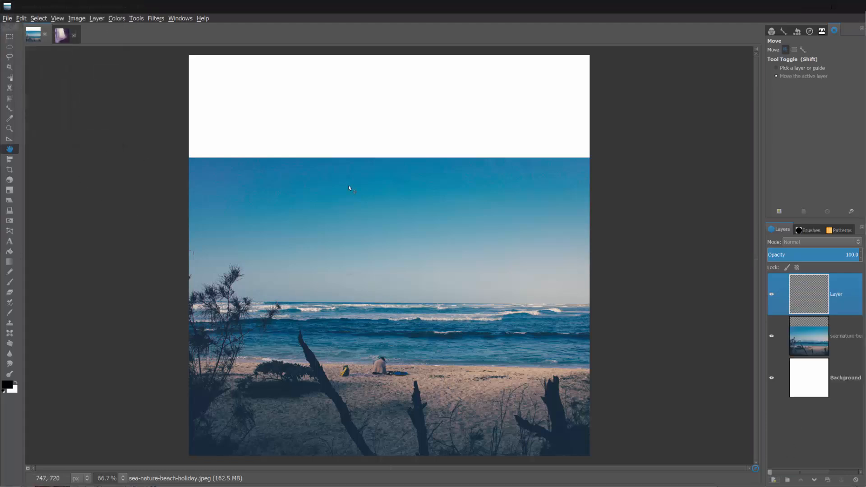
left_click(10, 37)
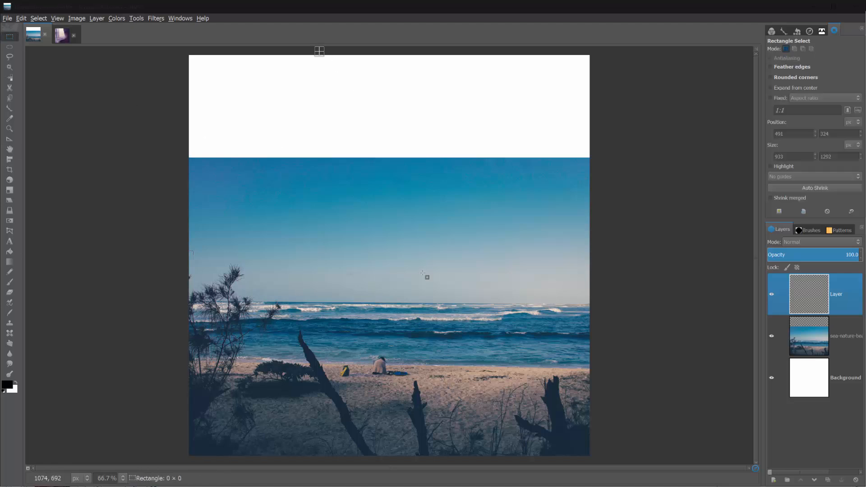
left_click_drag(319, 52, 467, 311)
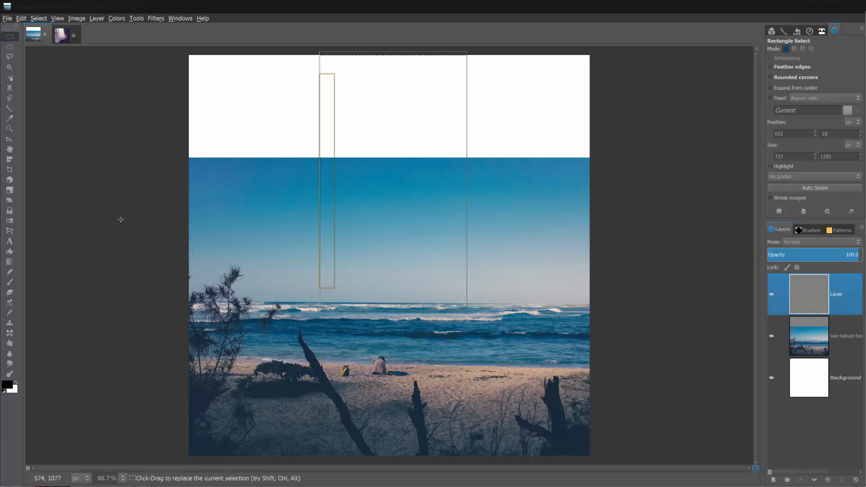
- Set the foreground to a fully saturated bright blue with hue 205 and bucket-fill the rectangular selection with it
key("shift+b")
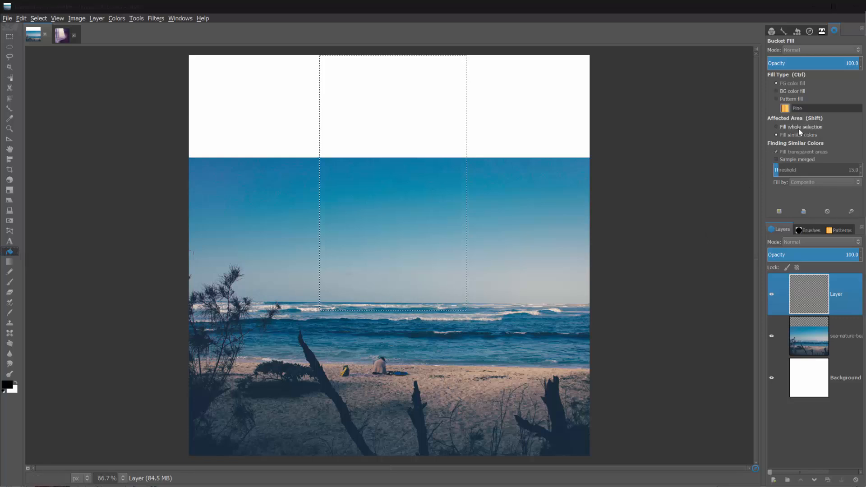
left_click(6, 386)
left_click(298, 125)
left_click_drag(298, 125, 298, 128)
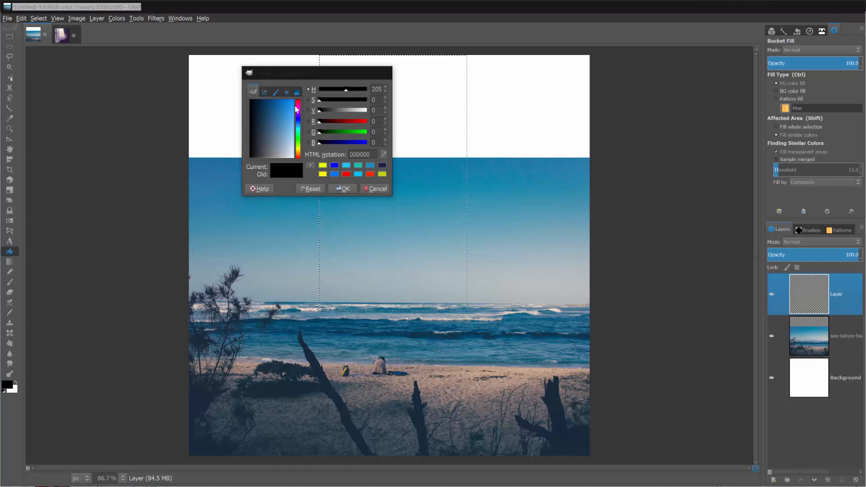
left_click(294, 100)
left_click(343, 189)
left_click(401, 210)
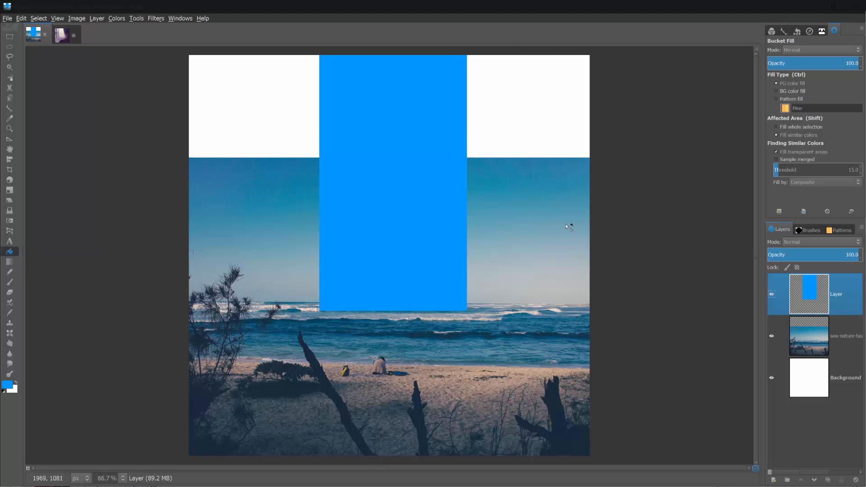
- Autocrop the blue rectangle's layer and align it to the horizontal center of the image
left_click(105, 19)
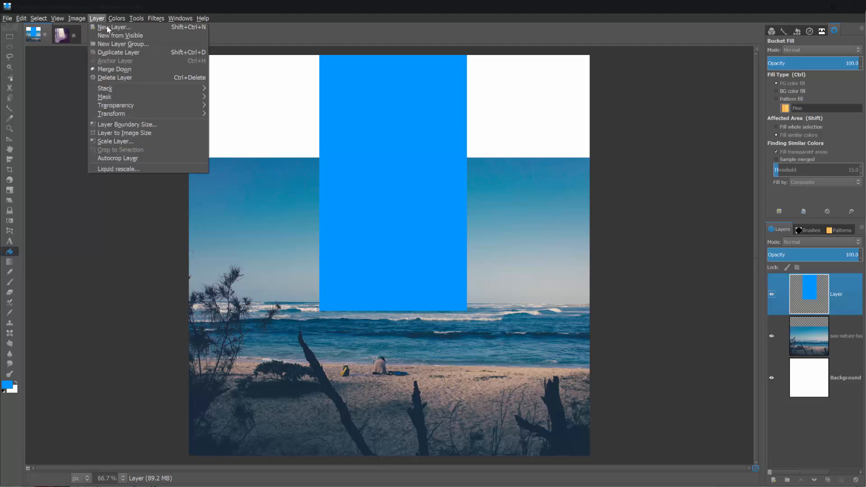
left_click(121, 158)
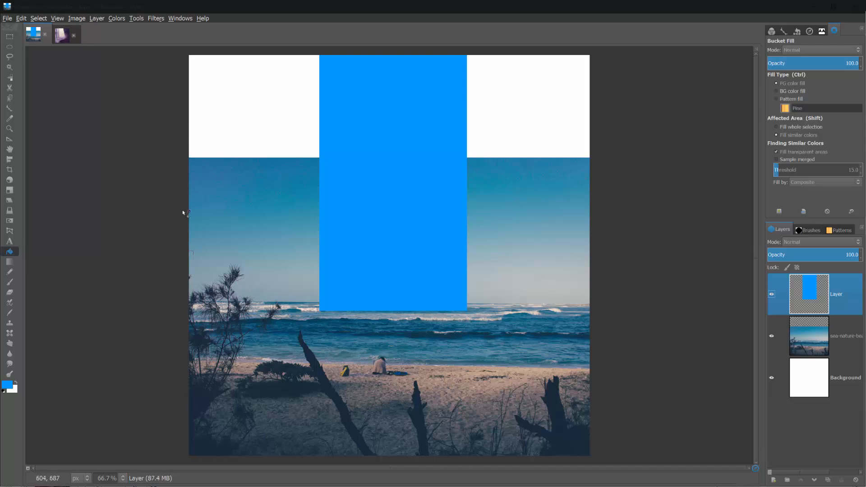
left_click(10, 160)
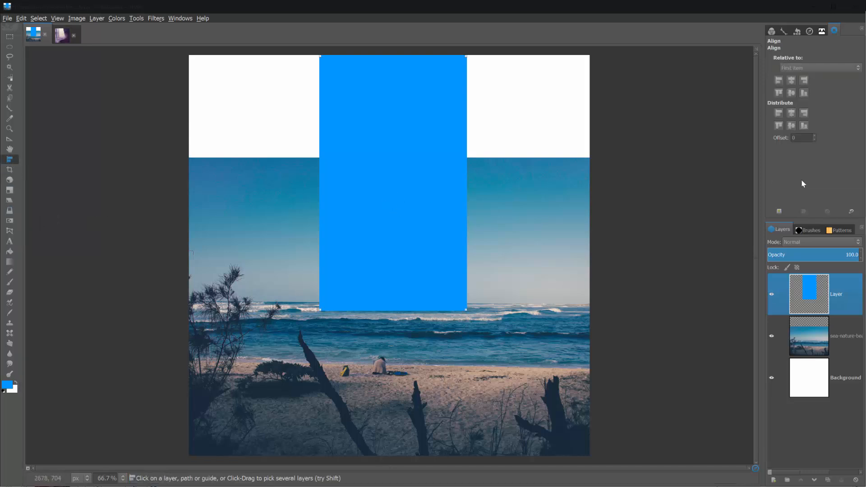
left_click(791, 81)
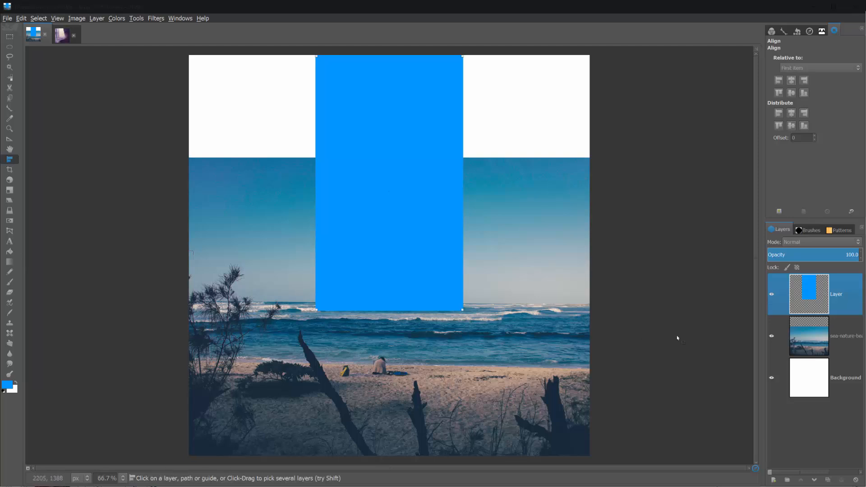
- Shift the beach photo layer slightly right and up beneath the blue rectangle
left_click(830, 339)
key("m")
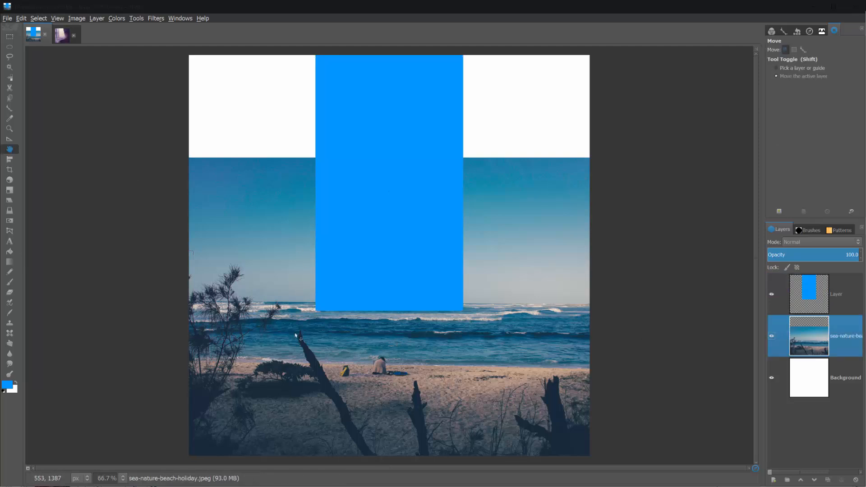
left_click_drag(283, 341, 325, 336)
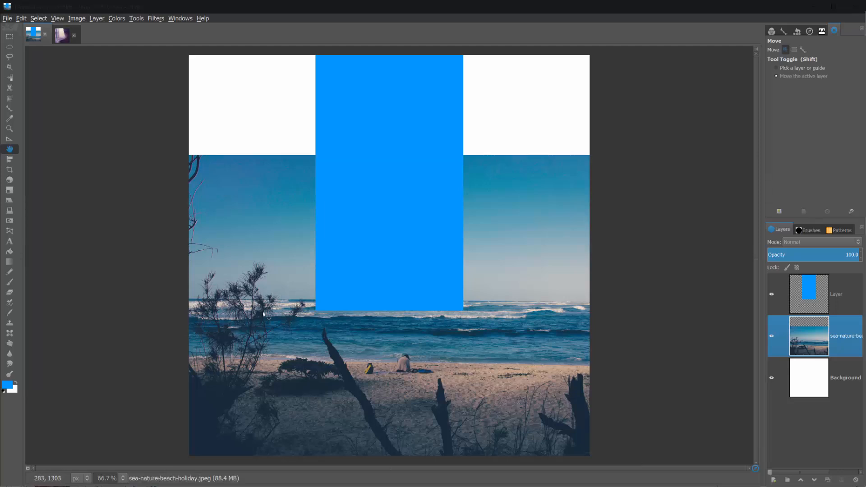
- Draw a closed path from the blue rectangle's lower-left corner to the canvas's bottom-left corner, around the left side and back inside the rectangle
left_click(801, 310)
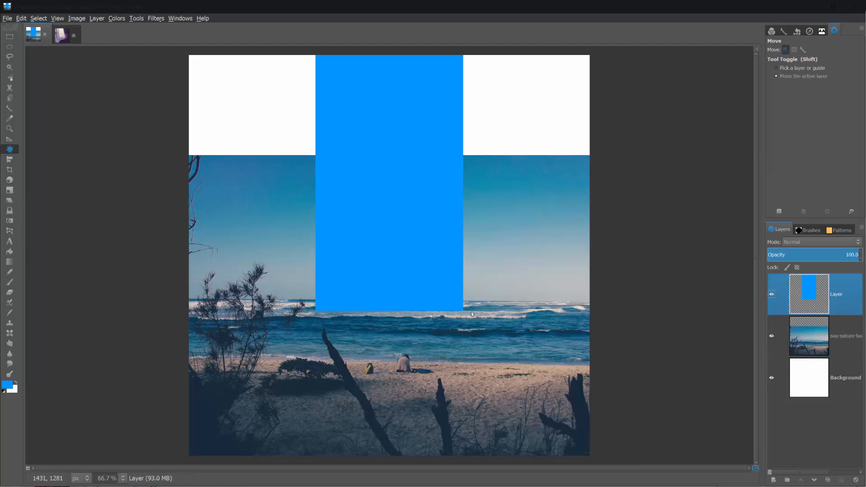
left_click(9, 108)
scroll(377, 348, "up", 1)
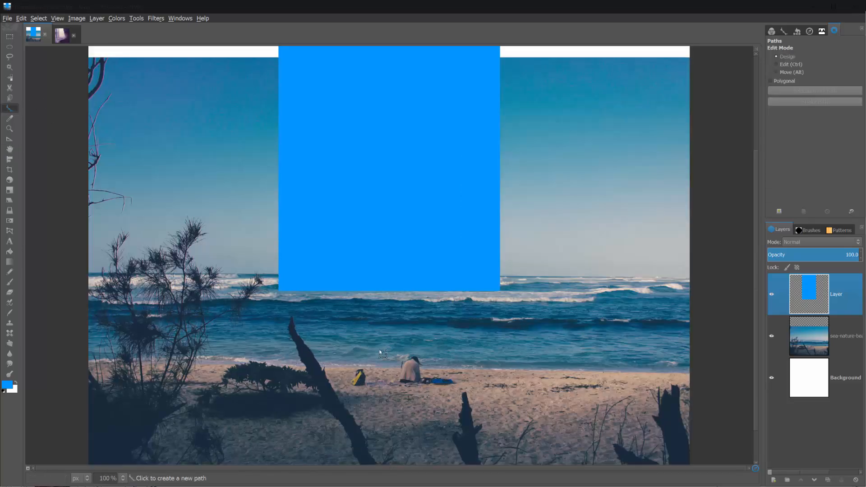
scroll(378, 350, "down", 2)
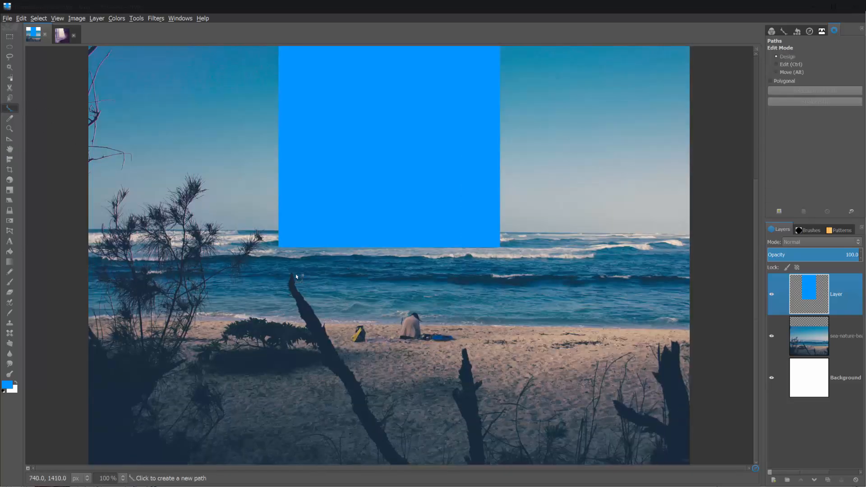
left_click(280, 248)
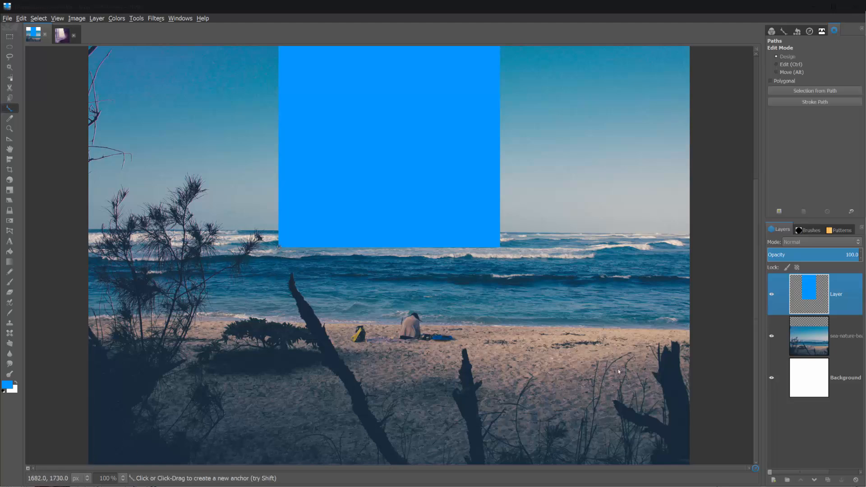
key("minus")
left_click(185, 460)
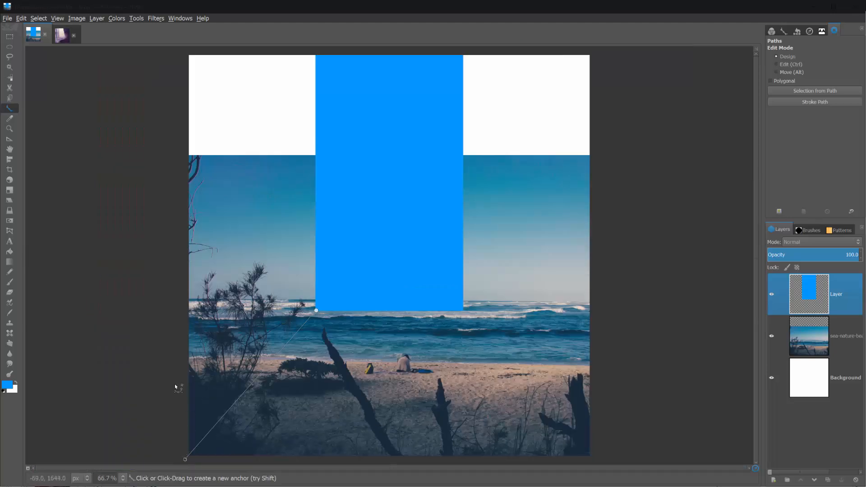
left_click(176, 47)
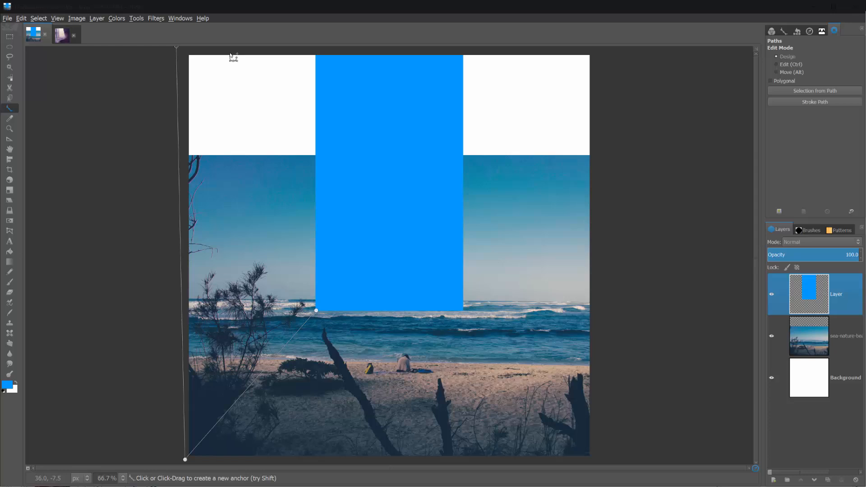
left_click(343, 49)
left_click(351, 275)
left_click(317, 311, "ctrl")
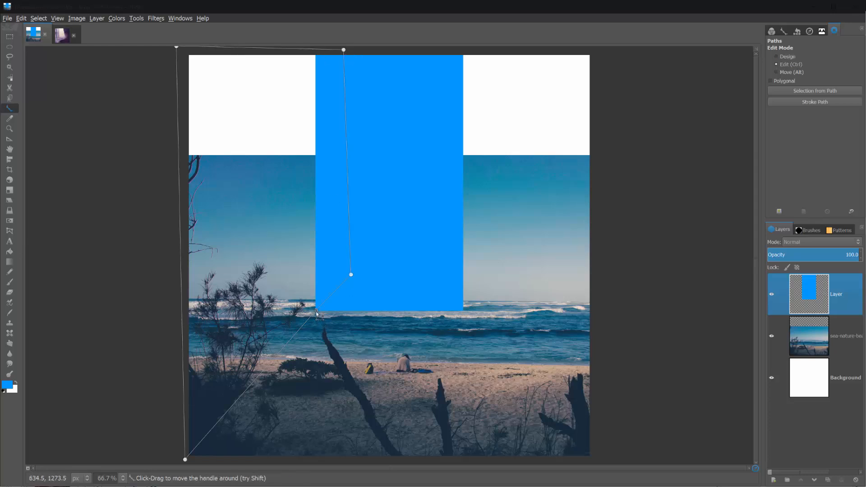
- Make the beach photo layer active and convert the closed path into a selection
right_click(307, 262)
left_click(293, 207)
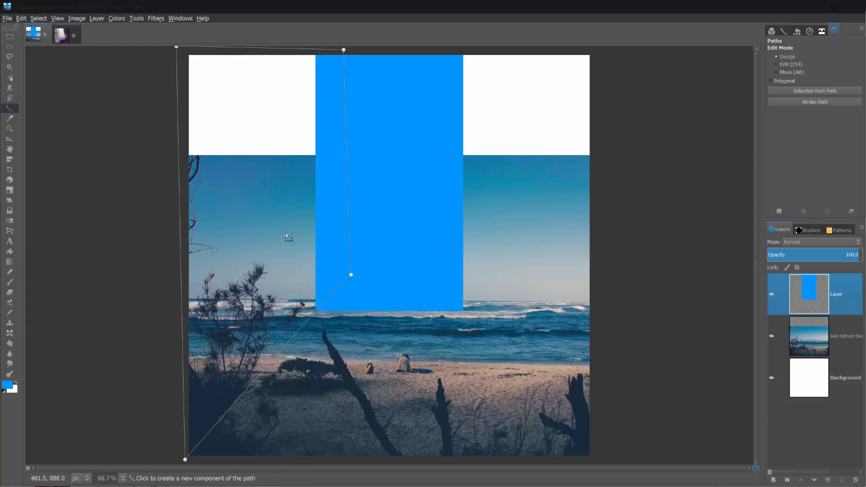
left_click(845, 336)
key("shift+v")
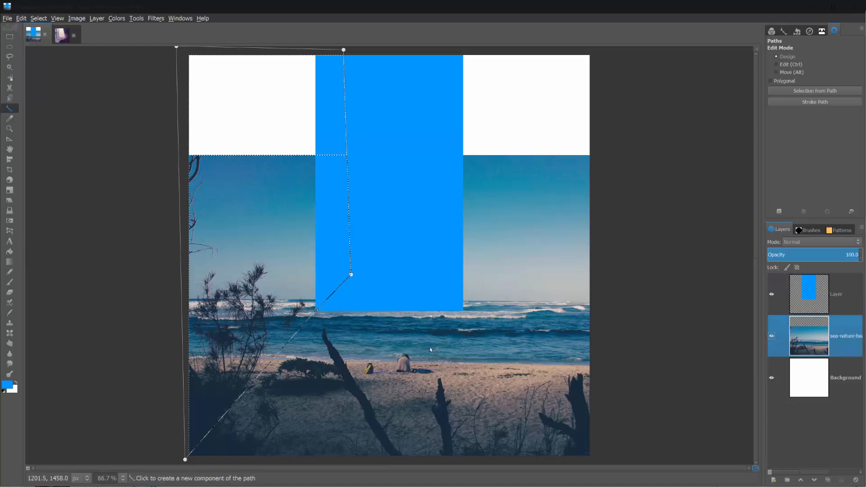
- Create a transparent layer above the beach photo, fill the selected wall shape with purple (ba00ff) and clear the selection
key("shift+ctrl+n")
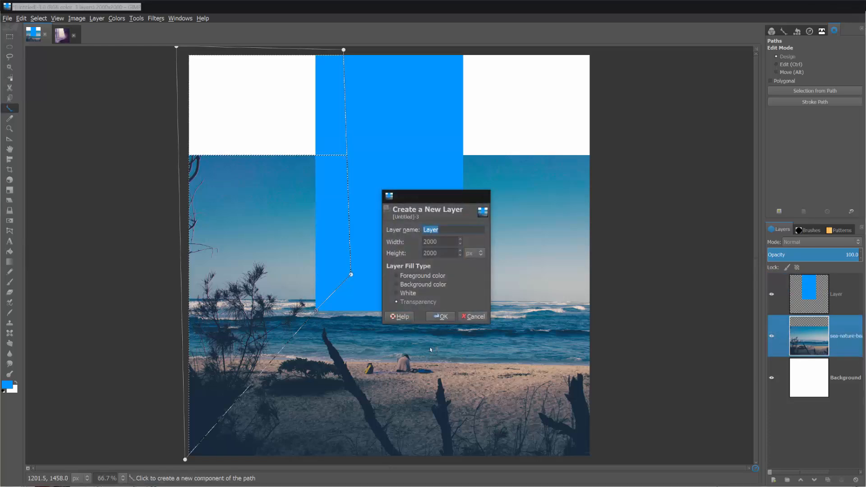
key("Return")
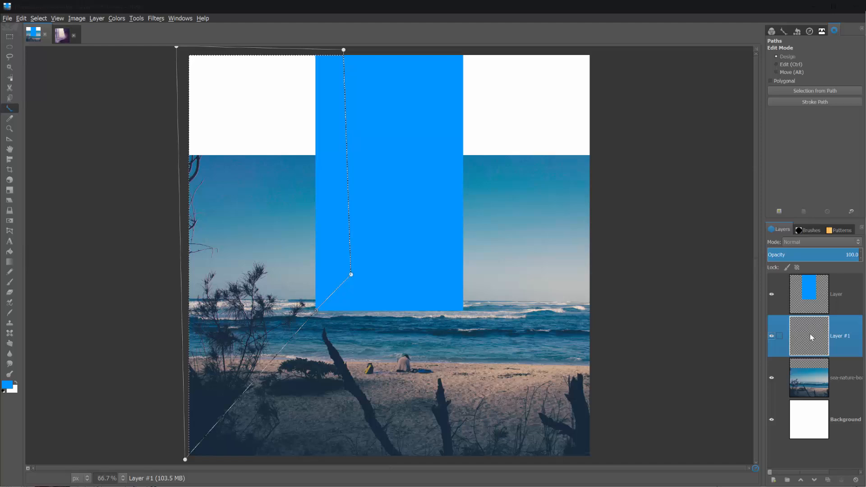
left_click(9, 252)
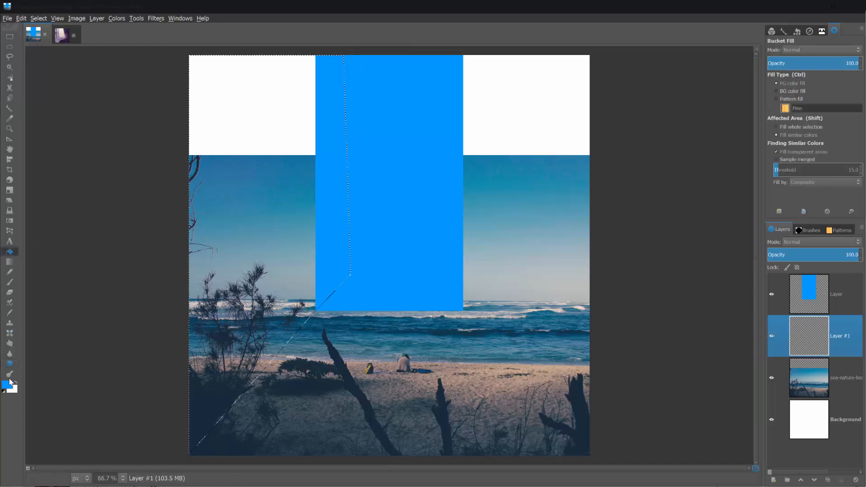
left_click(7, 384)
left_click(299, 112)
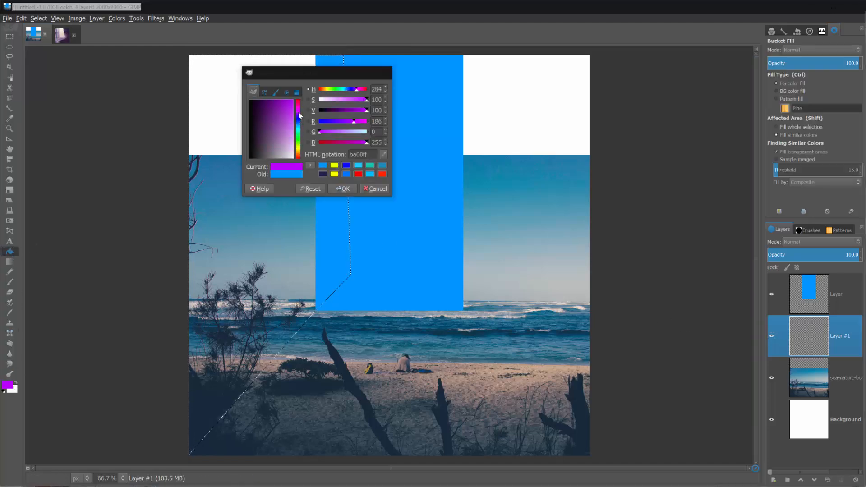
left_click(344, 188)
left_click(317, 254)
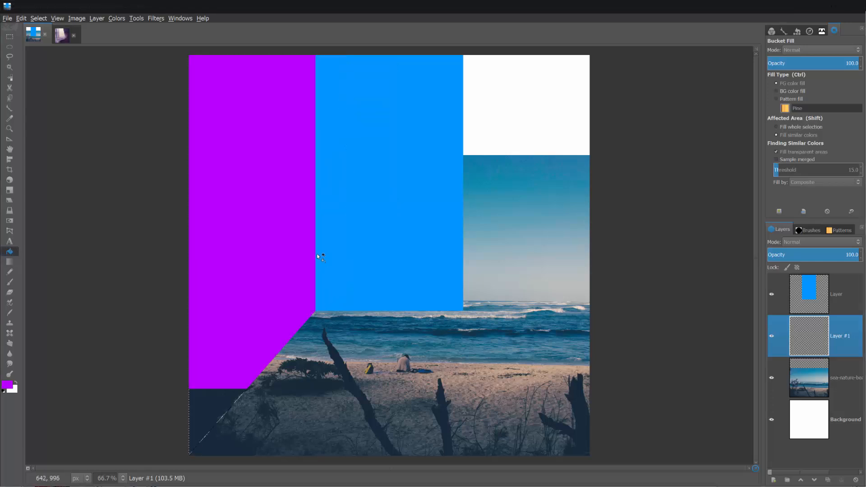
key("shift+ctrl+a")
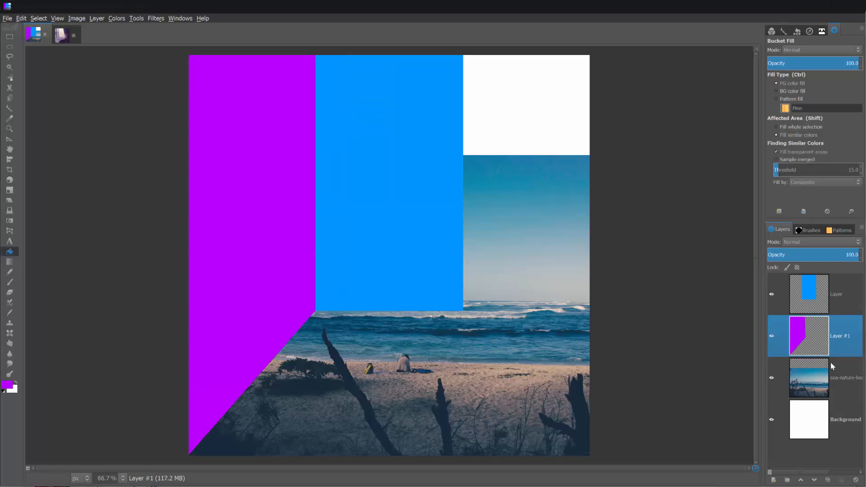
- Duplicate the purple wall layer and flip the copy horizontally to form the opposite wall
left_click(828, 479)
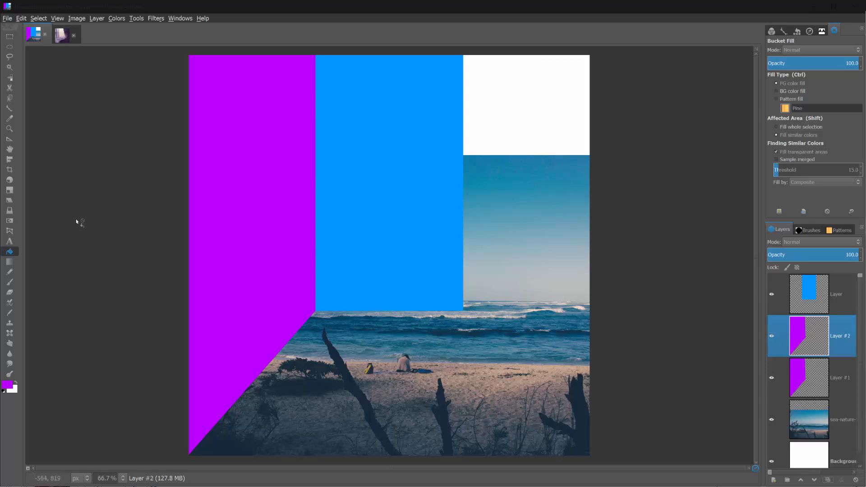
left_click(10, 220)
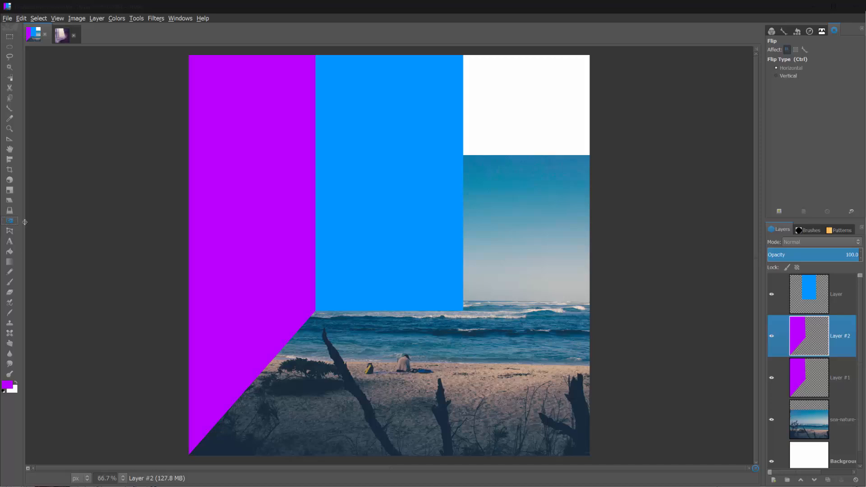
left_click(323, 210)
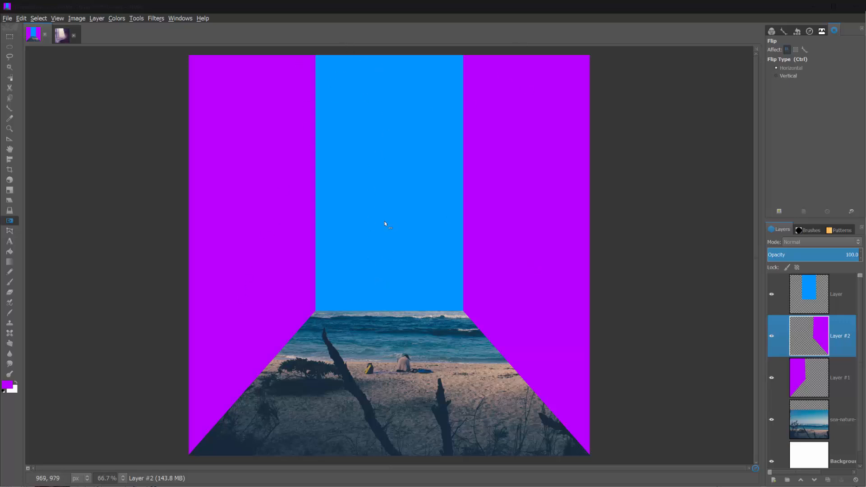
- Lower the opacity of the blue rectangle and both purple wall layers to between about 40 and 48 percent
left_click(809, 420)
left_click(817, 291)
mouse_move(823, 253)
left_mouse_down()
mouse_move(805, 251)
mouse_move(811, 254)
left_mouse_up()
left_click(827, 336)
left_click(823, 356)
- Make a selection from the blue rectangle's alpha and delete that area from both purple wall layers
right_click(812, 296)
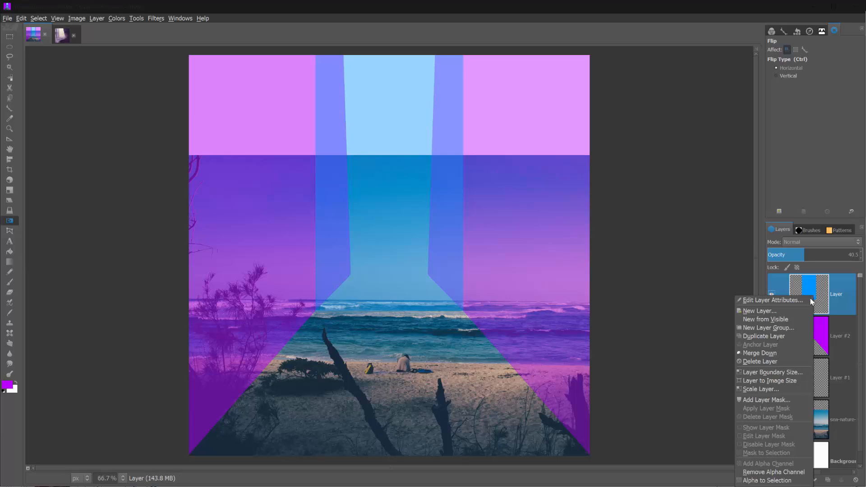
left_click(767, 480)
left_click(808, 336)
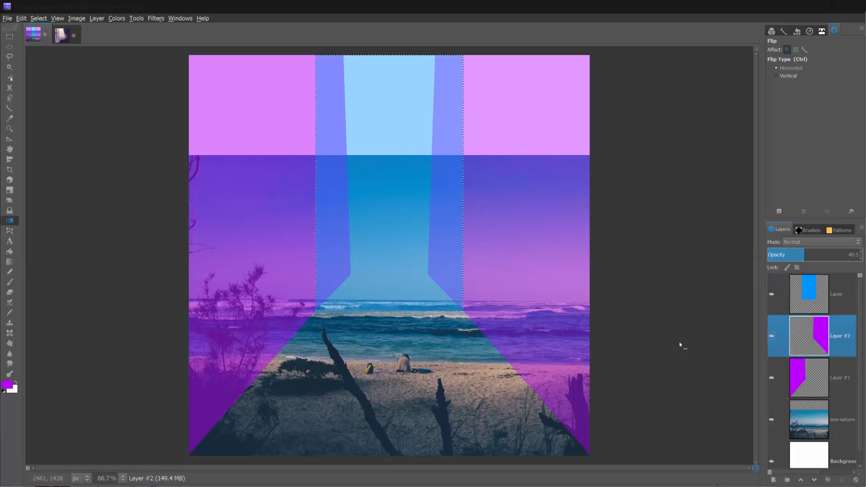
key("Delete")
left_click(808, 370)
key("Delete")
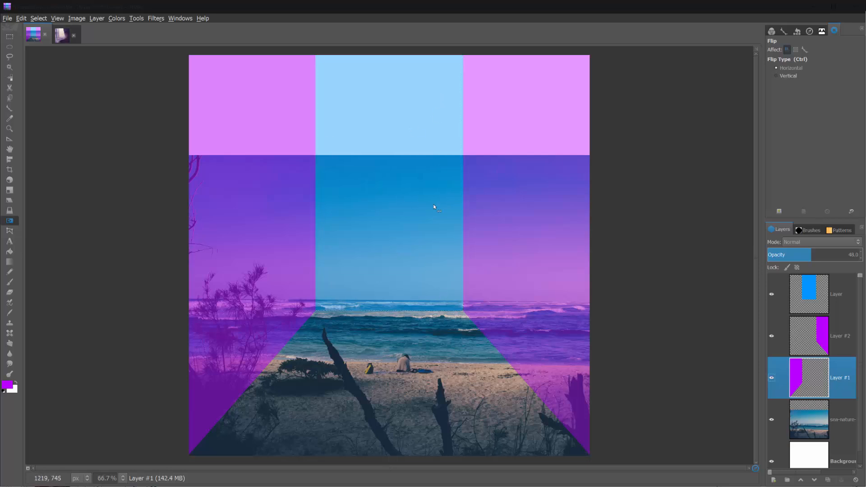
- Move the beach photo down and left so its horizon lines up with the blue rectangle's bottom edge
key("m")
left_click_drag(533, 390, 532, 405)
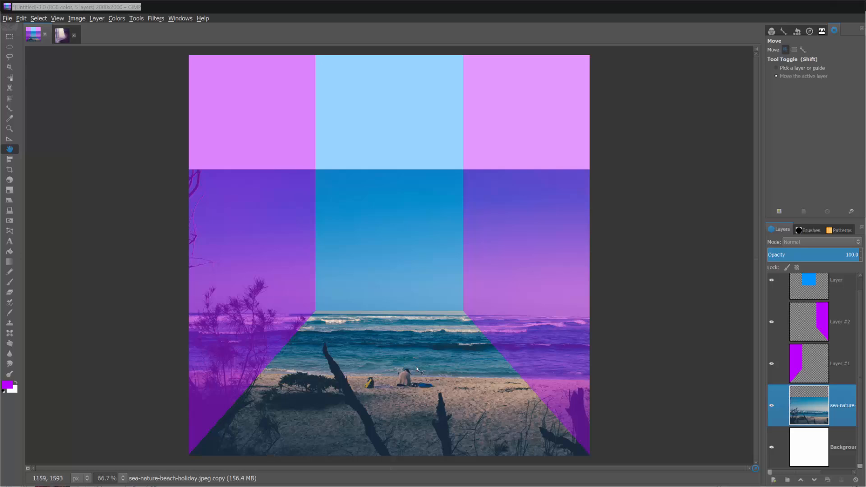
left_click_drag(392, 372, 374, 369)
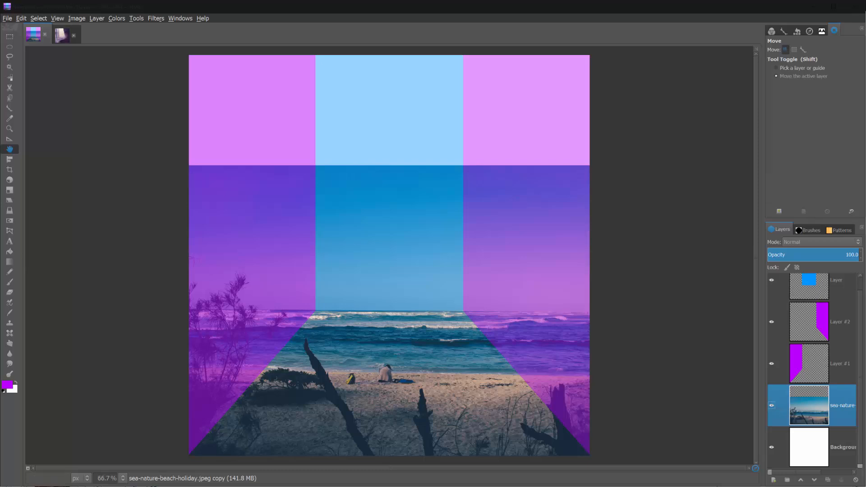
- Duplicate the beach photo layer twice and rotate the topmost copy by 90 degrees
left_click(828, 479)
left_click(828, 479)
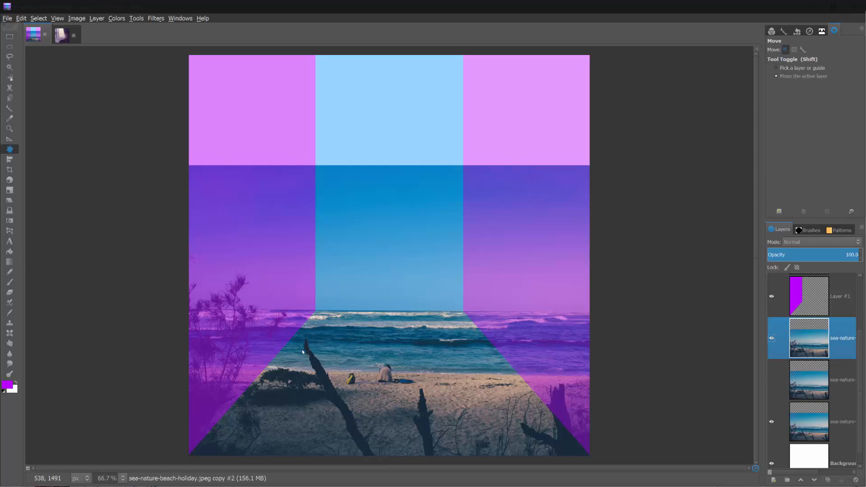
key("shift+r")
left_click(389, 299)
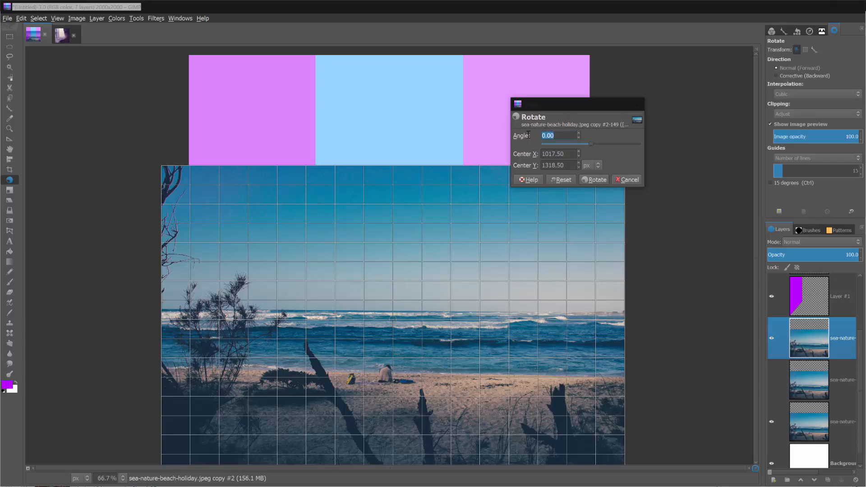
type("90")
key("Return")
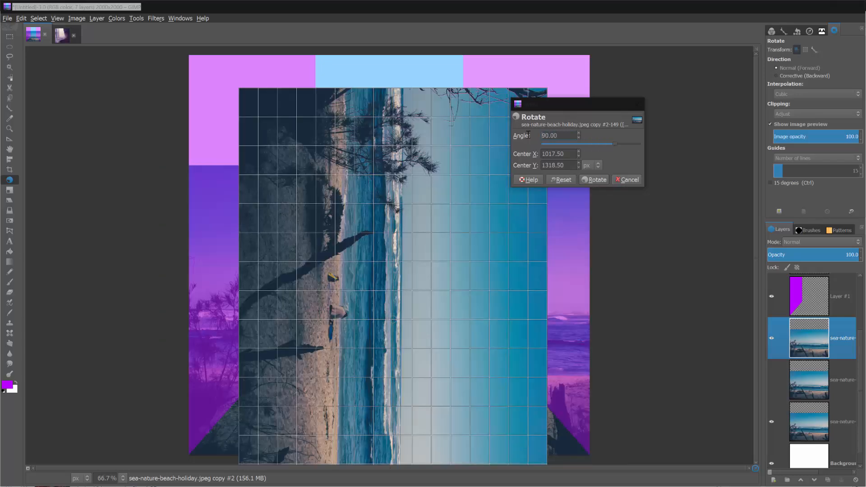
left_click(591, 179)
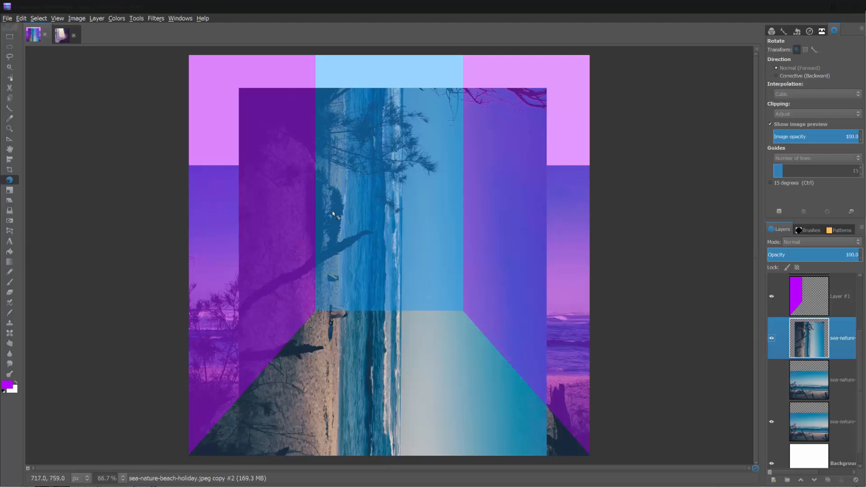
- Lower the rotated copy's opacity to 33.2 and move it so its horizon meets the blue rectangle's left edge
key("m")
left_click_drag(448, 431, 324, 280)
left_click_drag(836, 251, 796, 255)
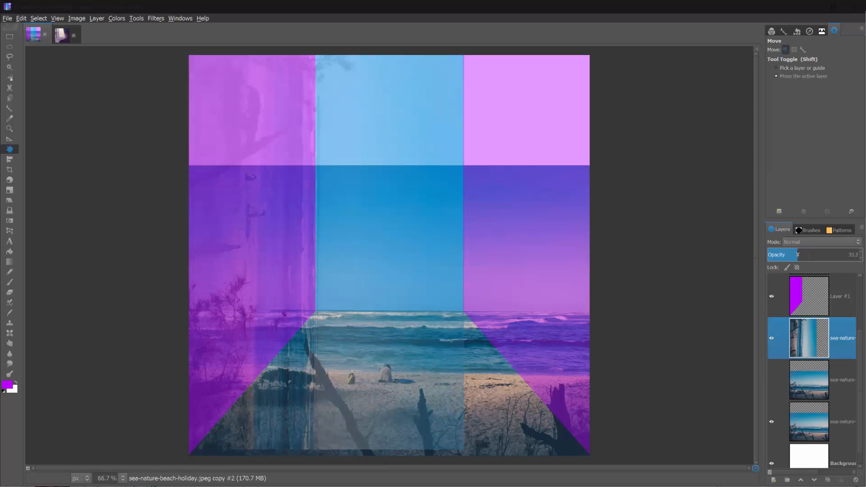
left_click_drag(336, 339, 322, 303)
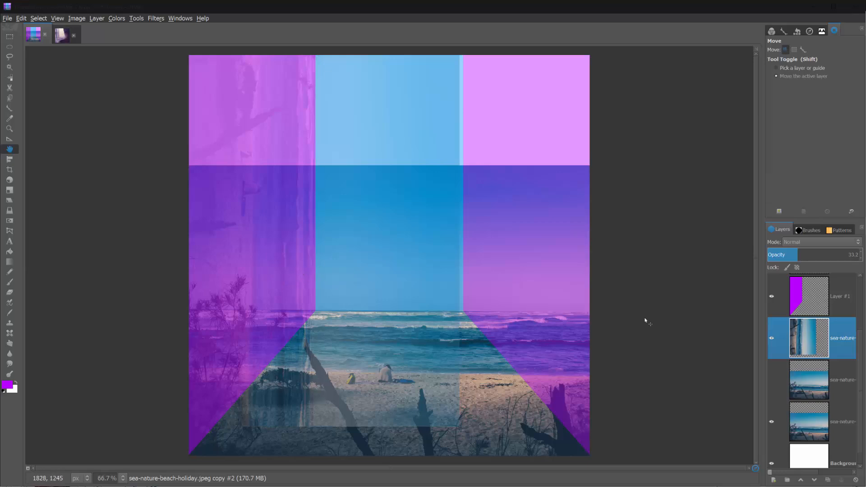
- Trim the rotated photo copy to the left purple wall's shape using an inverted alpha selection, and clear the selection
left_click(807, 311)
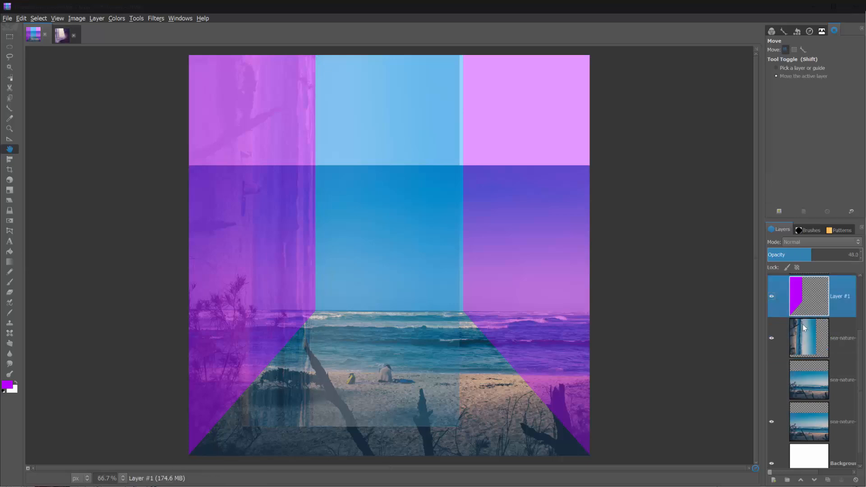
right_click(800, 301)
left_click(762, 481)
left_click(796, 338)
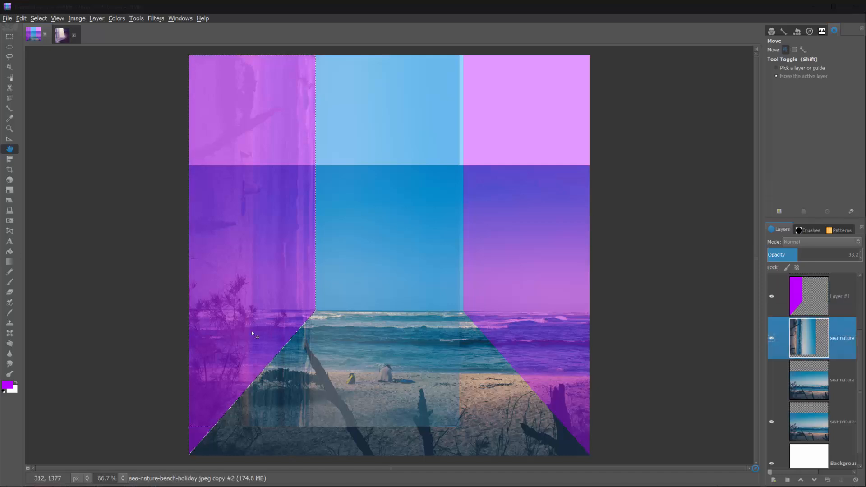
key("ctrl+i")
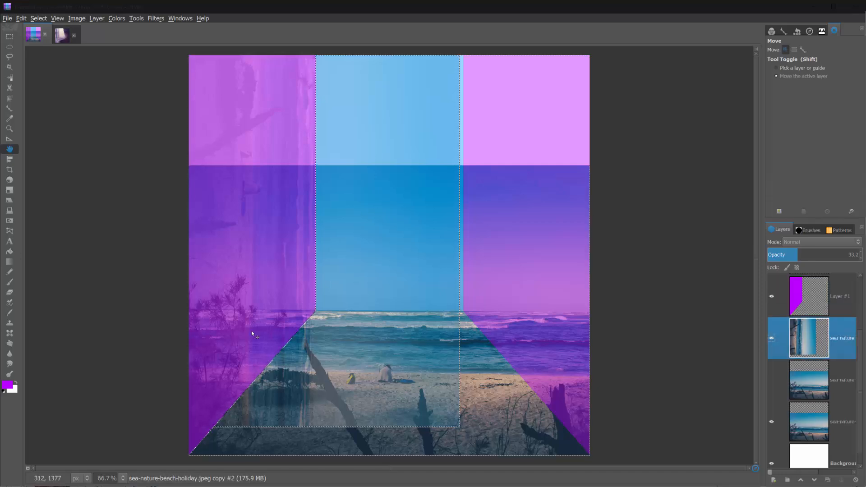
key("Delete")
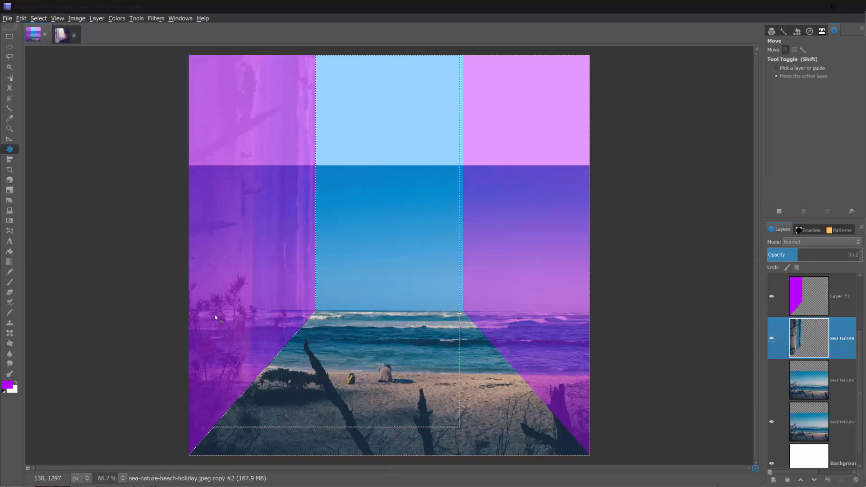
key("ctrl+shift+a")
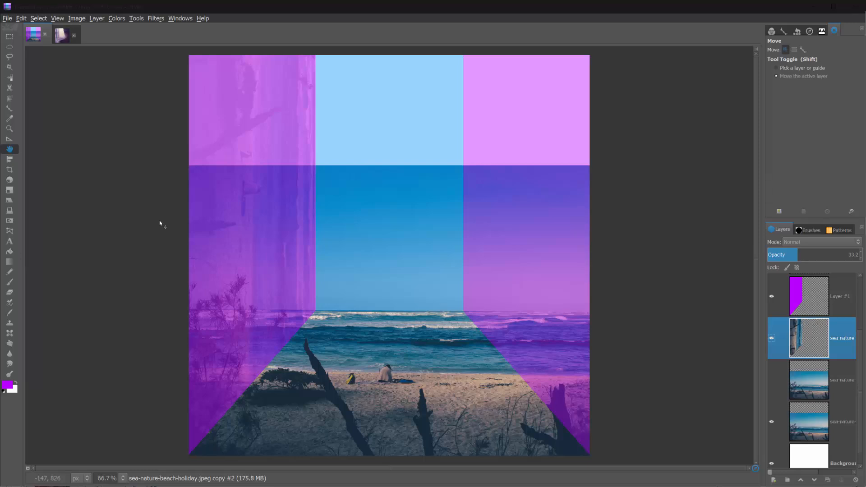
- Hide the left purple wall layer and restore the trimmed photo wall's opacity to 100
left_click(772, 297)
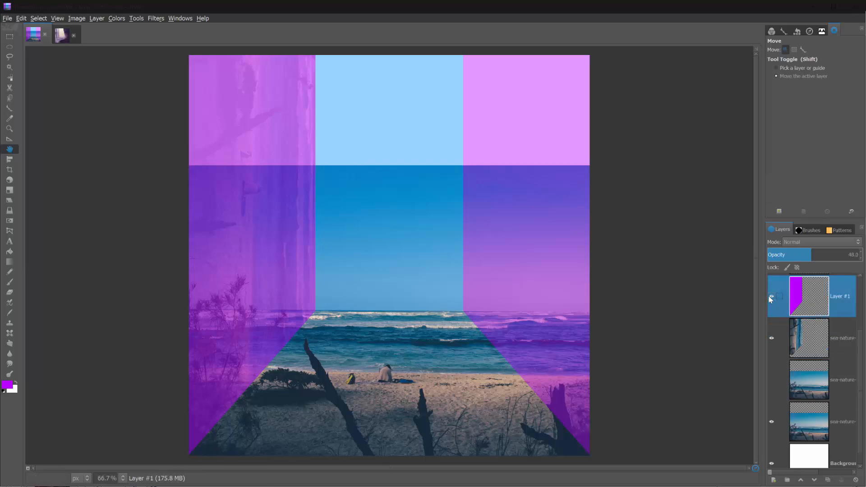
left_click_drag(804, 252, 864, 256)
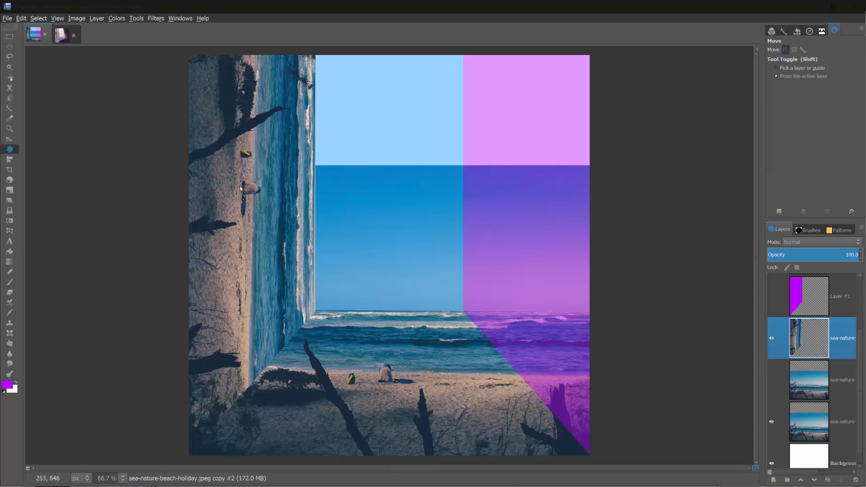
- Show the hidden beach photo copy and rotate it by -90 degrees
left_click(818, 379)
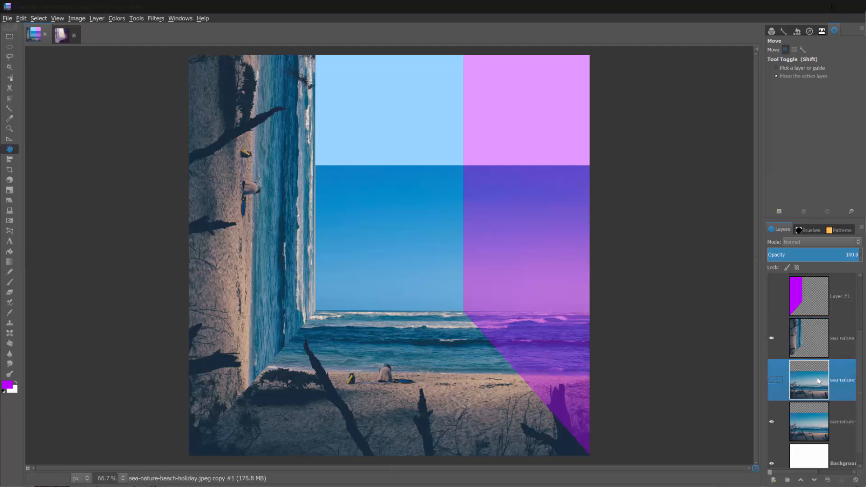
scroll(819, 379, "down", 1)
left_click(800, 422)
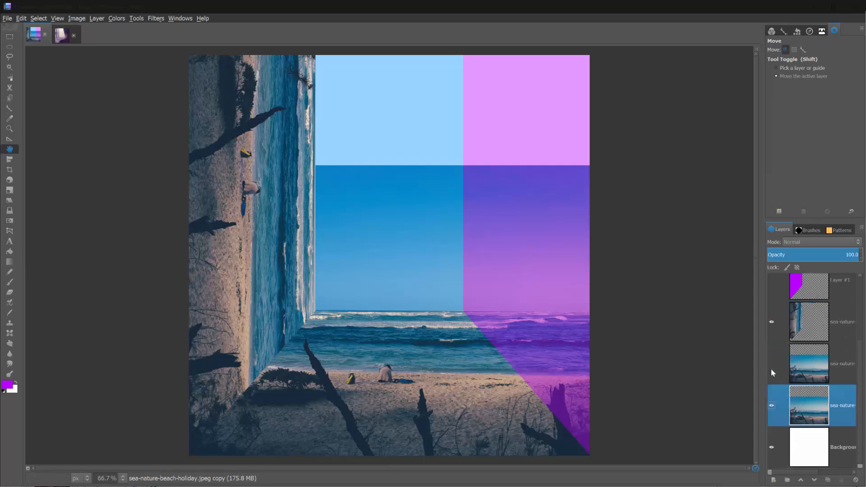
left_click(772, 371)
left_click(816, 371)
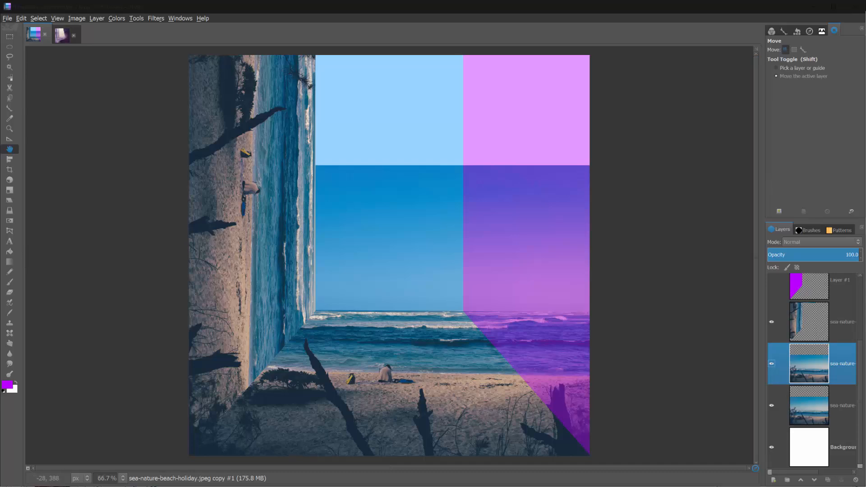
key("shift+r")
left_click(458, 258)
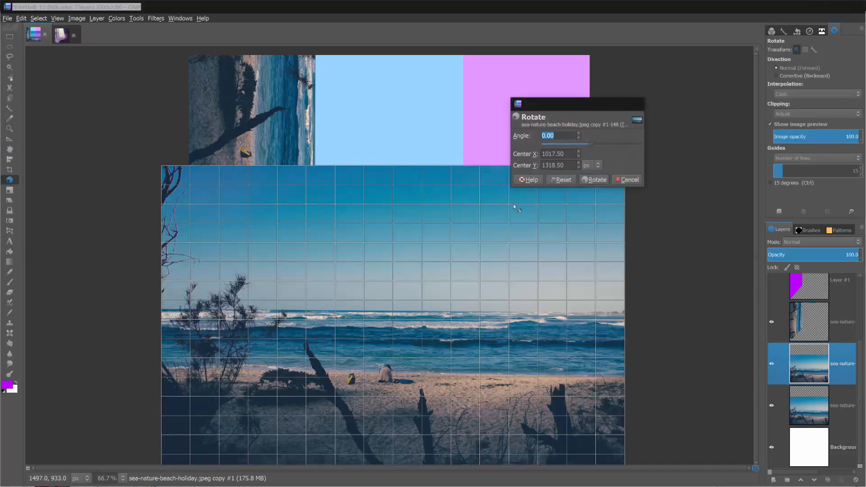
left_click(558, 134)
key("ctrl+a")
type("-90")
left_click(595, 180)
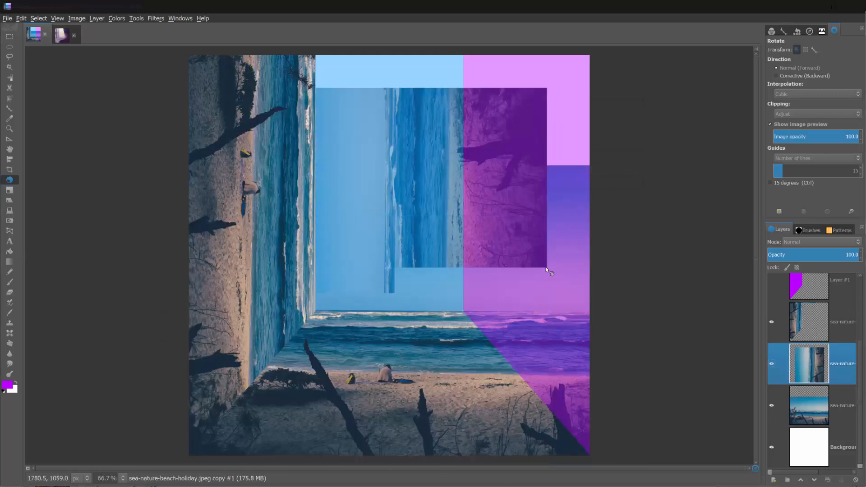
- Move the -90 degree copy so its horizon meets the blue rectangle's right edge, with its opacity set to 52.3
key("m")
left_click_drag(417, 346, 474, 326)
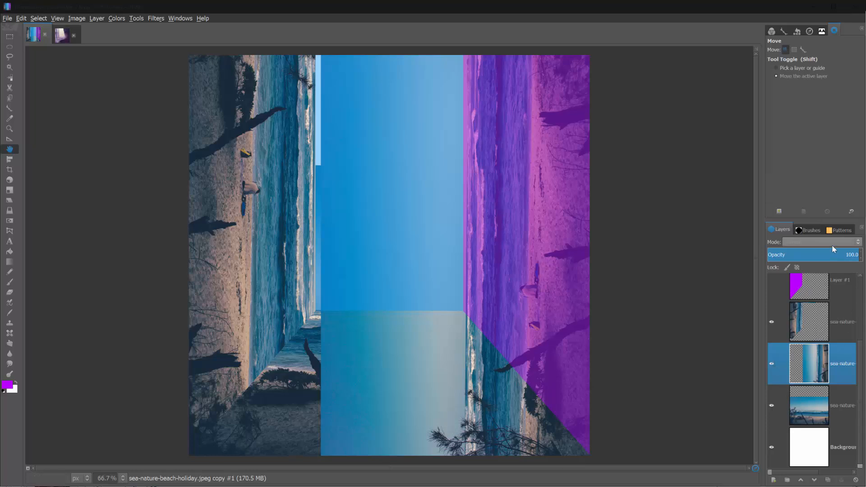
left_click_drag(833, 253, 813, 255)
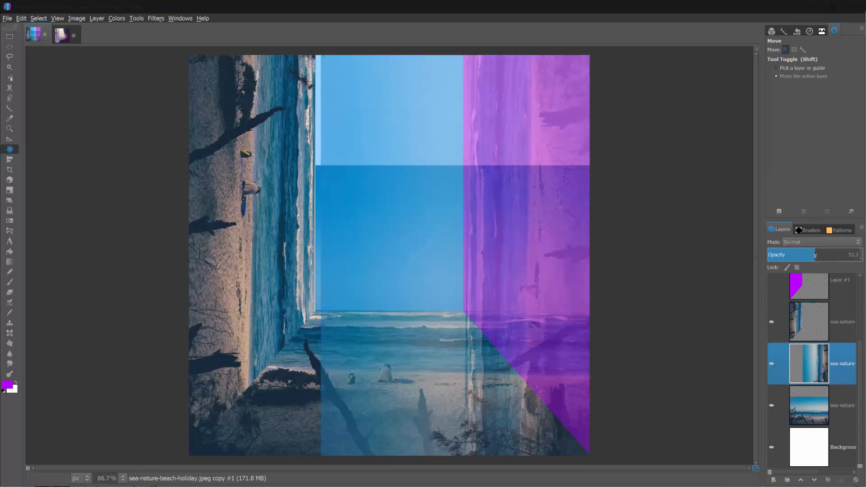
left_click_drag(523, 325, 520, 324)
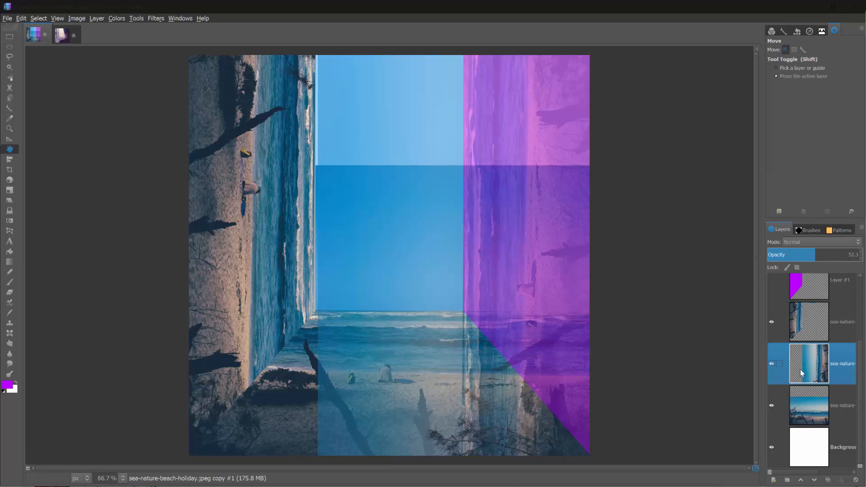
- Trim the -90 degree photo copy to the right purple wall's shape using an inverted alpha selection of Layer #2
scroll(806, 369, "up", 3)
right_click(811, 332)
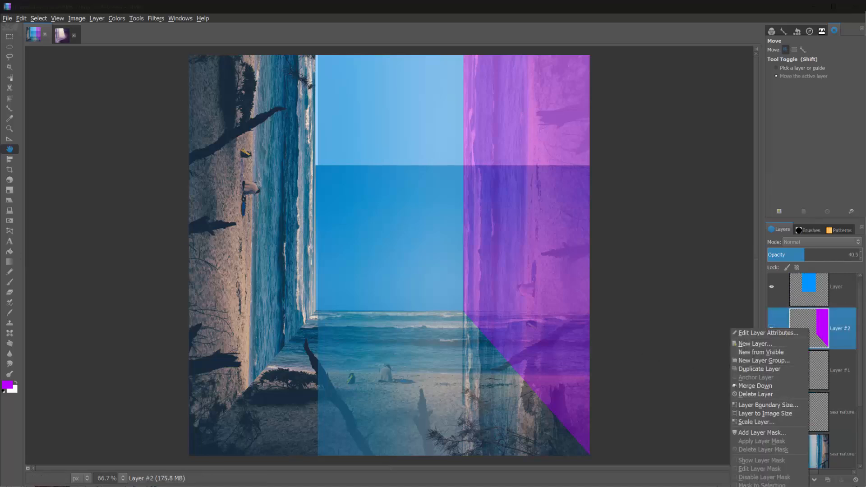
left_click(763, 485)
scroll(818, 336, "down", 3)
left_click(818, 360)
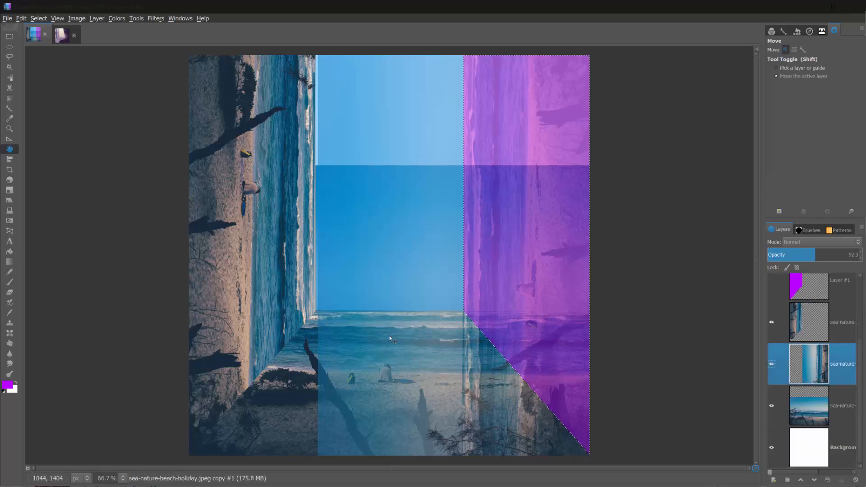
key("ctrl+i")
key("Delete")
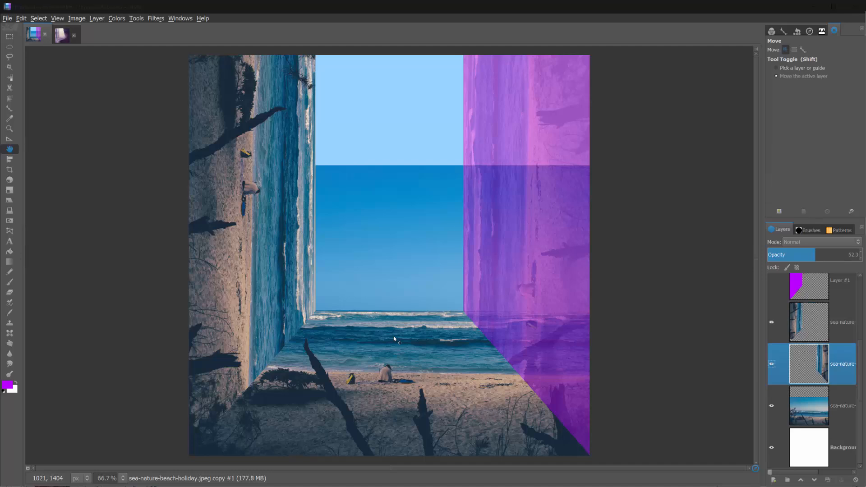
- Hide the right purple wall layer and restore the right photo wall's opacity to 100
scroll(794, 332, "up", 3)
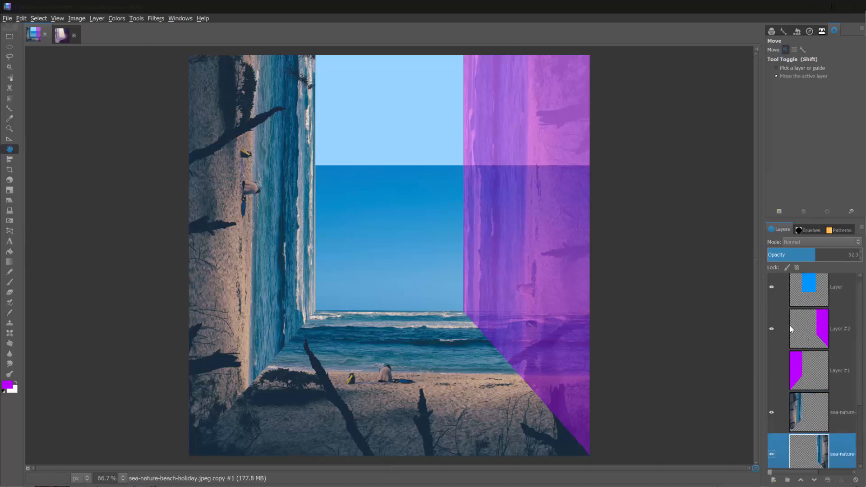
left_click(777, 334)
left_click(771, 329)
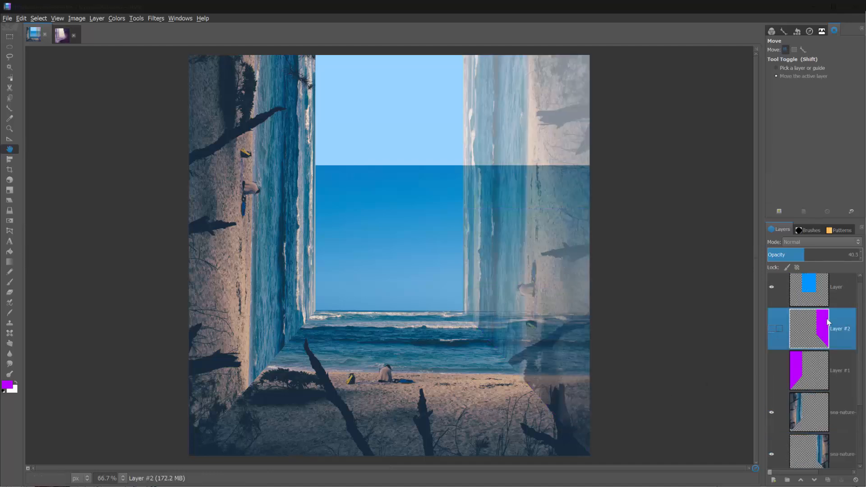
scroll(813, 328, "down", 2)
left_click(813, 373)
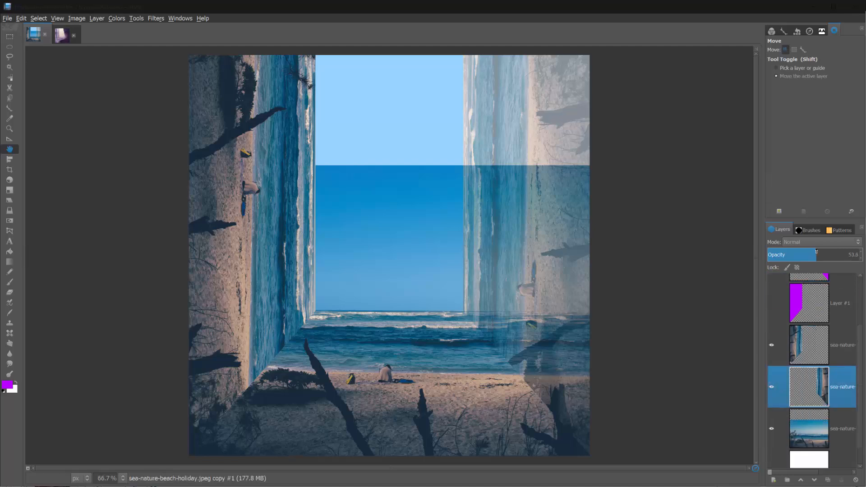
left_click_drag(814, 255, 864, 252)
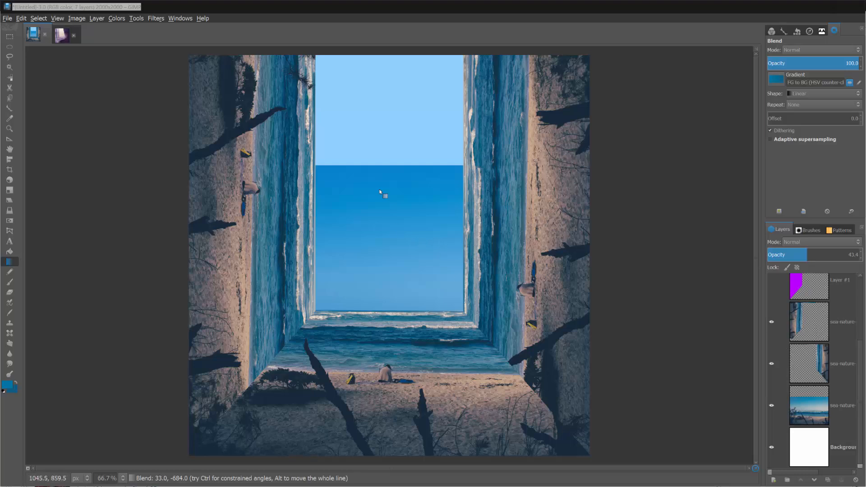
- Set the opacity of the central blue rectangle layer to 0
scroll(807, 360, "up", 4)
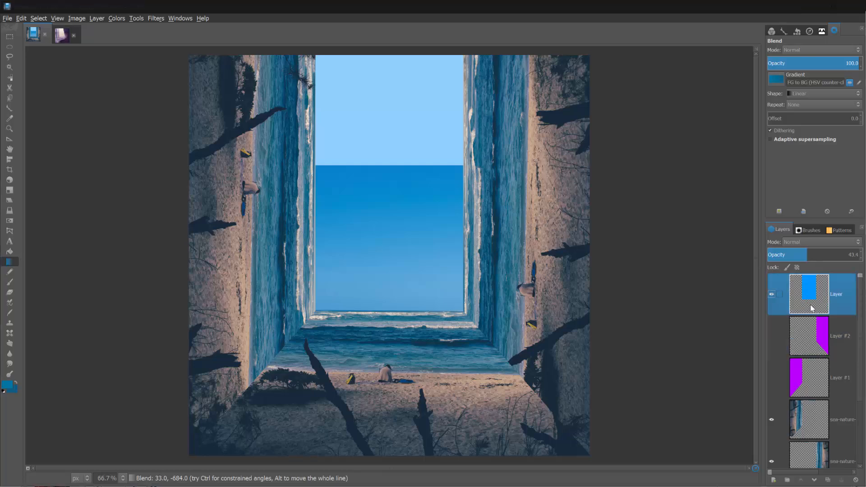
left_click(804, 253)
left_click_drag(805, 254, 704, 252)
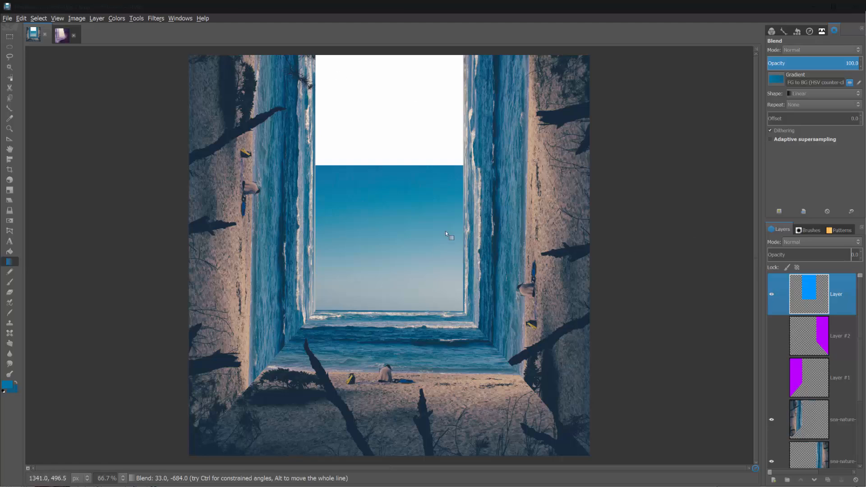
- Activate the upright beach photo layer and set the background colour to the saved darker sky blue 0d5e83
scroll(843, 365, "down", 3)
left_click(819, 409)
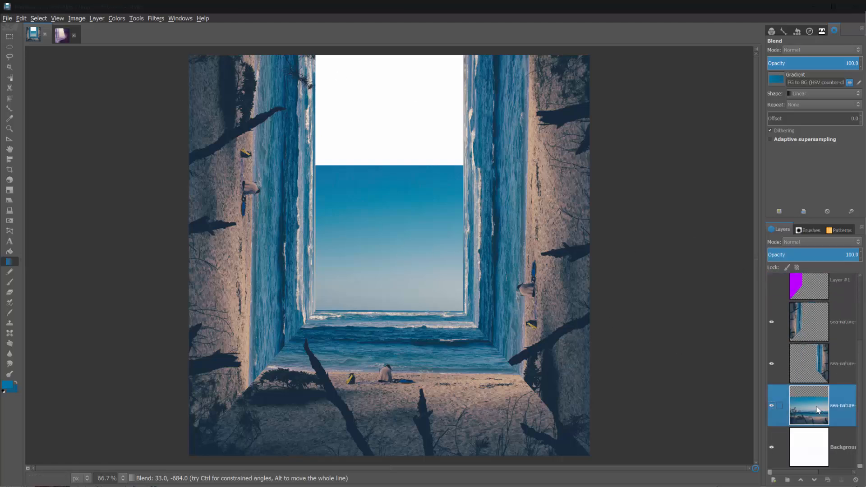
left_click(9, 120)
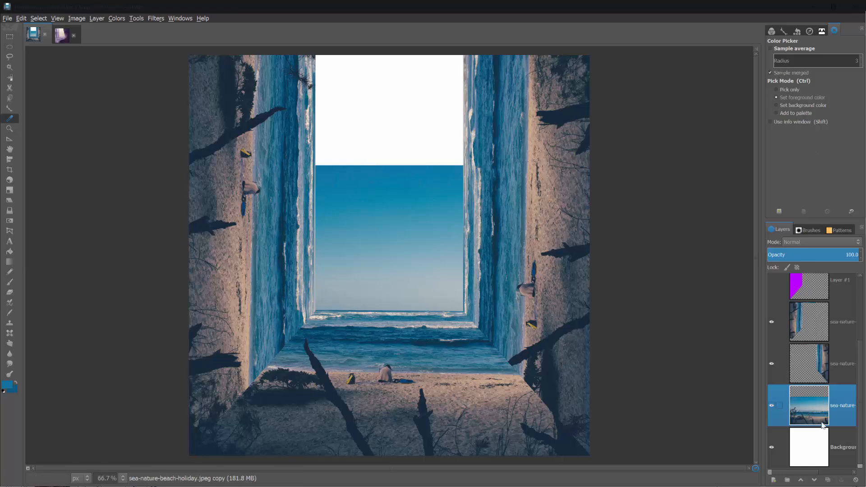
left_click(12, 392)
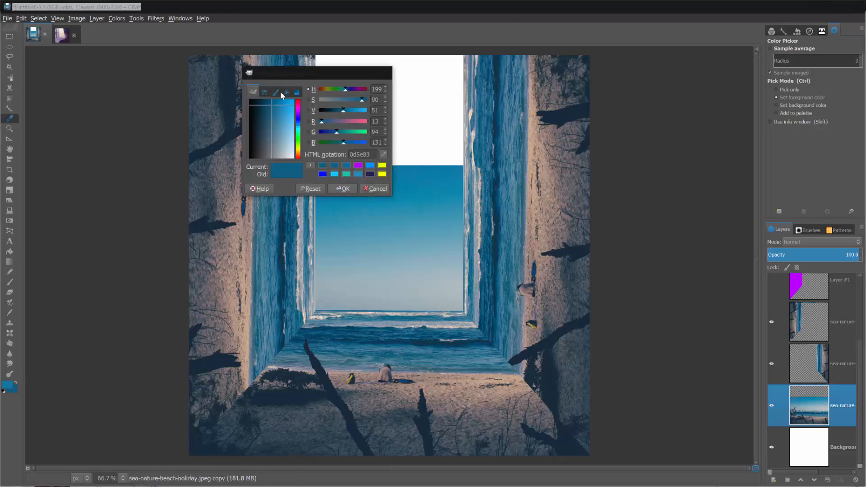
left_click(346, 166)
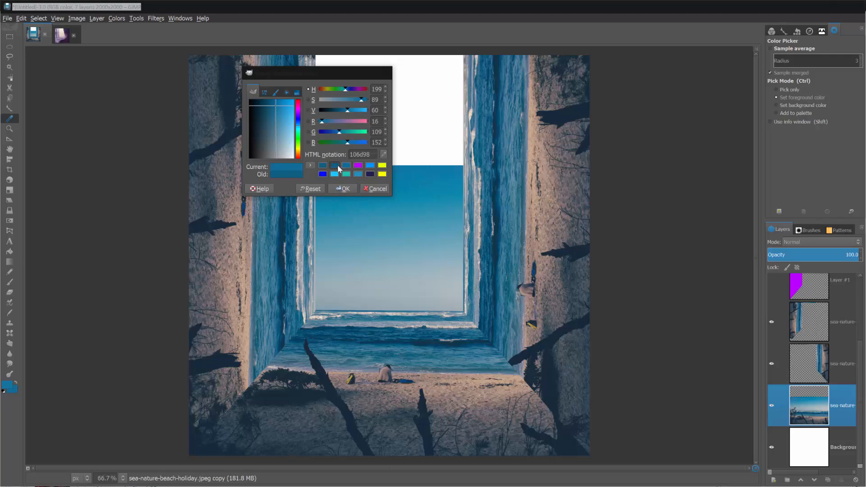
left_click(346, 167)
left_click(346, 167)
left_click(272, 105)
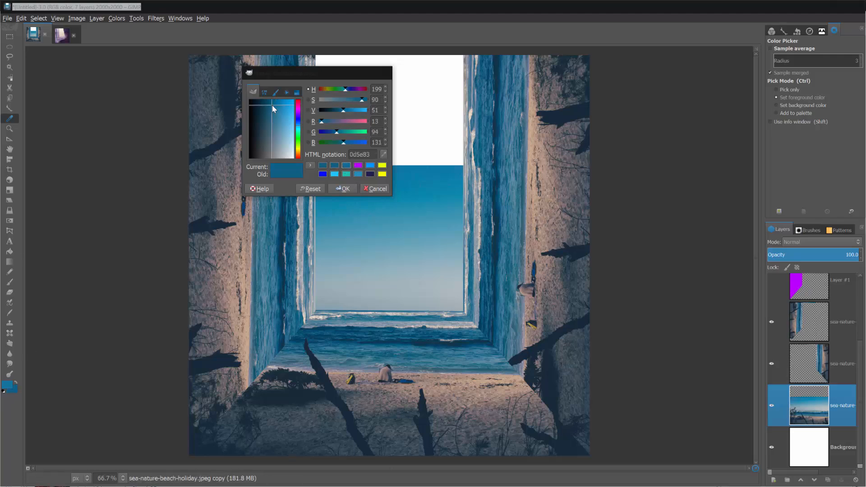
left_click(346, 185)
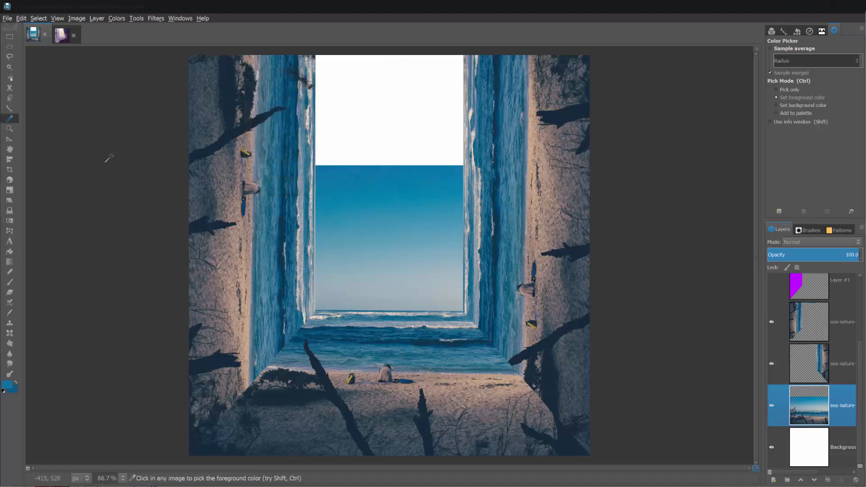
- Add a transparent 2000 × 2000 px layer above Background and fill it with a linear foreground-to-background gradient running up from the photo's sky edge
left_click(13, 262)
left_click(810, 440)
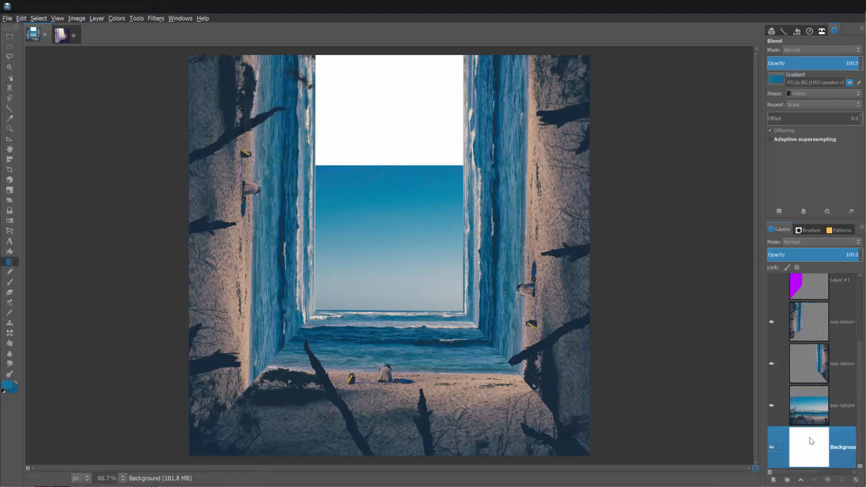
left_click(773, 480)
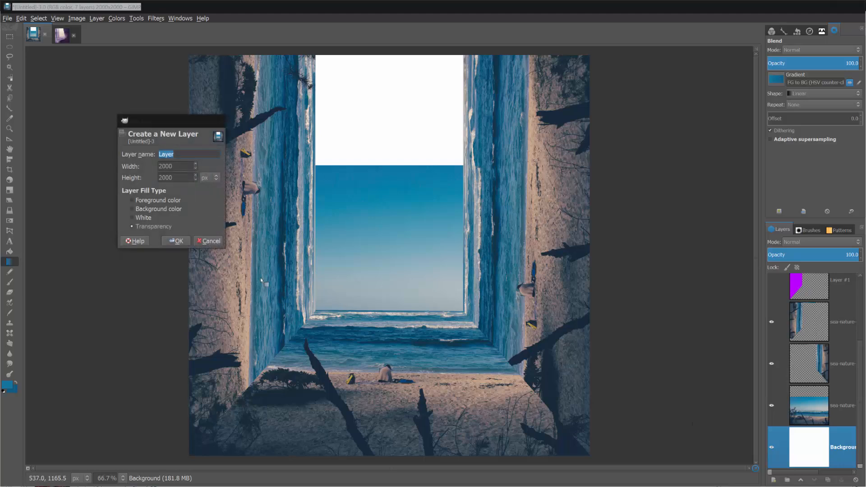
left_click(177, 242)
scroll(834, 343, "down", 1)
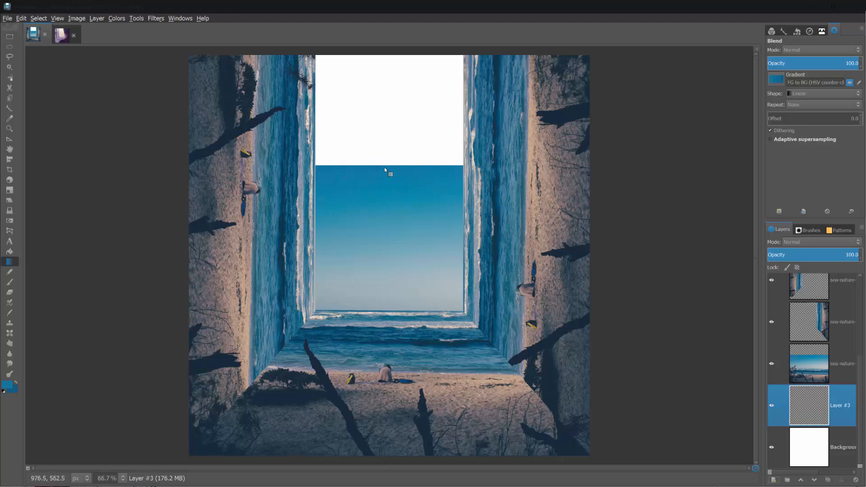
left_click_drag(385, 166, 389, 42)
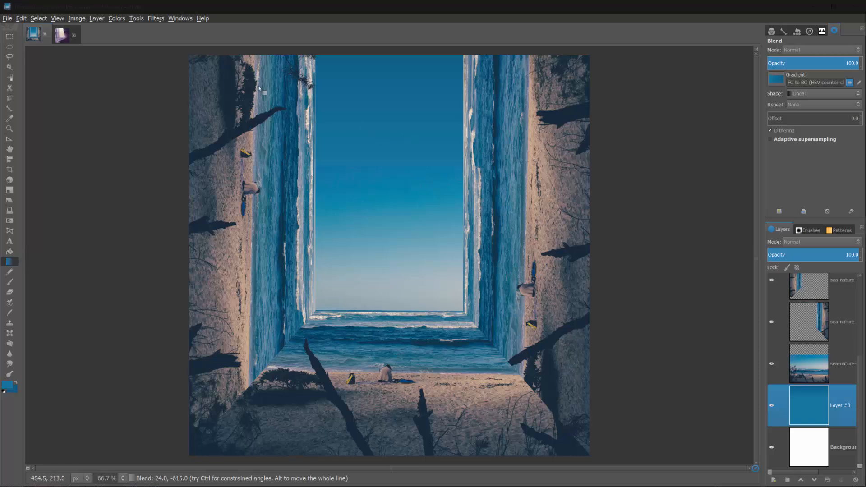
- Apply HSV Noise to the sky gradient layer with holdness 2, hue 3 and saturation 10
left_click(156, 19)
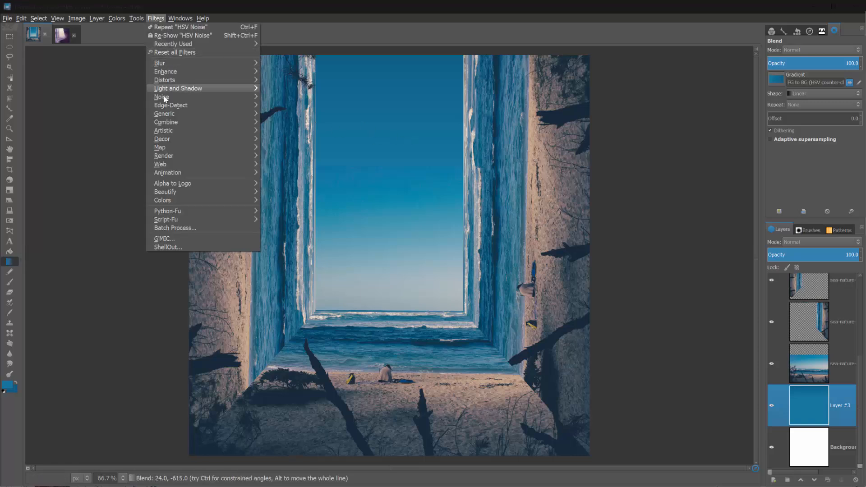
left_click(280, 94)
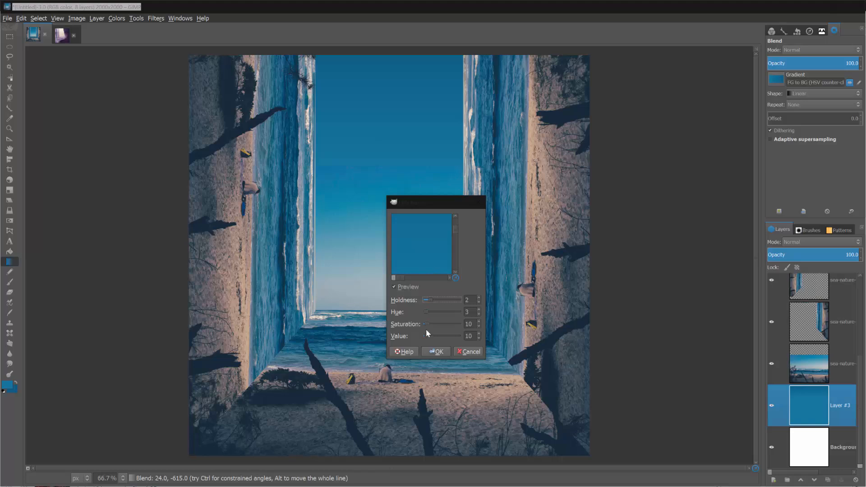
left_click_drag(425, 338, 427, 339)
left_click(438, 352)
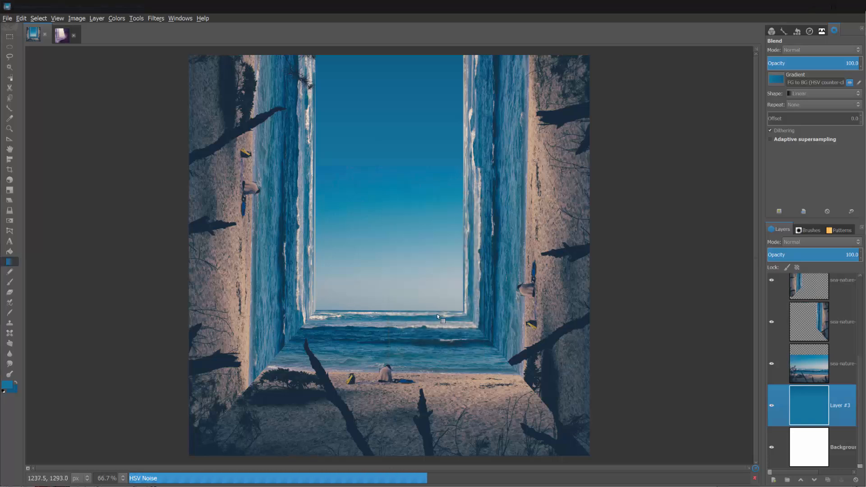
- Erase along the upper edge of the upright beach photo's sky to blend it into the gradient layer
left_click(811, 362)
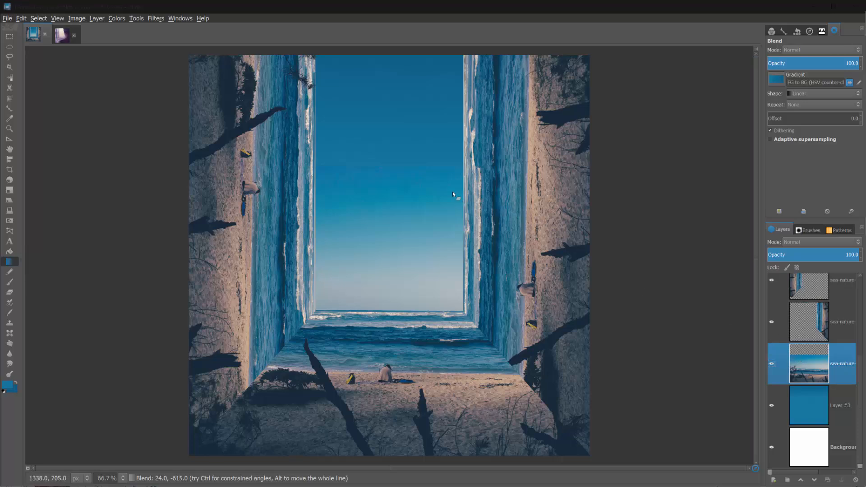
key("shift+e")
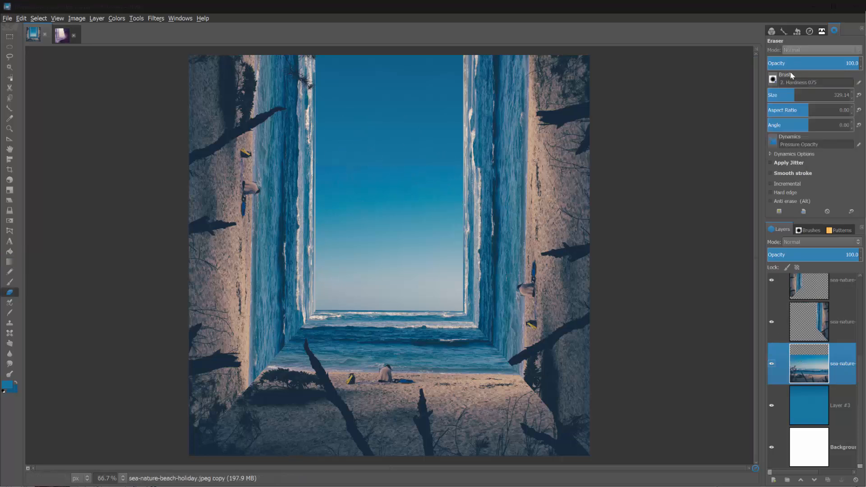
left_click(790, 93)
left_click(345, 153)
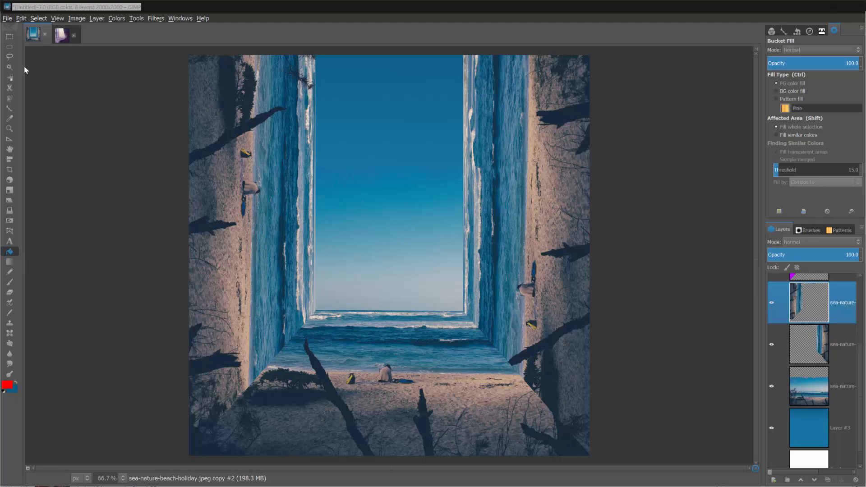
- Select the seated figure and nearby bags on the left photo wall with a freehand outline and sharpen the selection
left_click(10, 58)
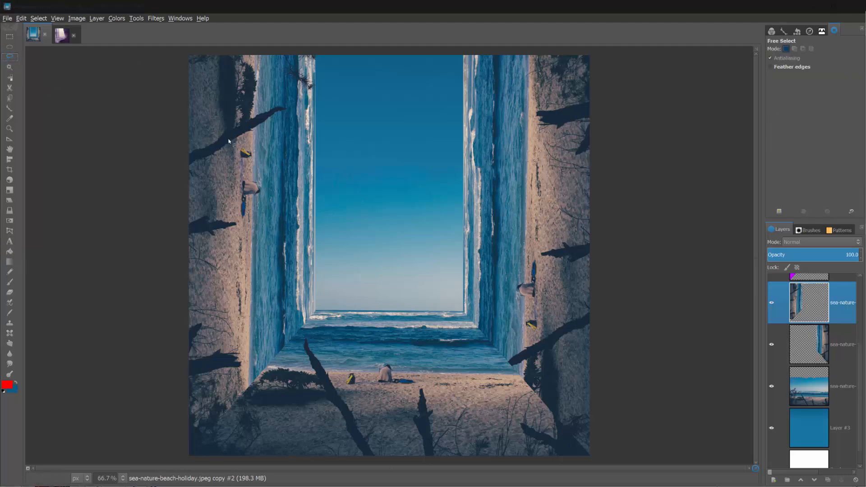
key("1")
scroll(242, 187, "up", 1)
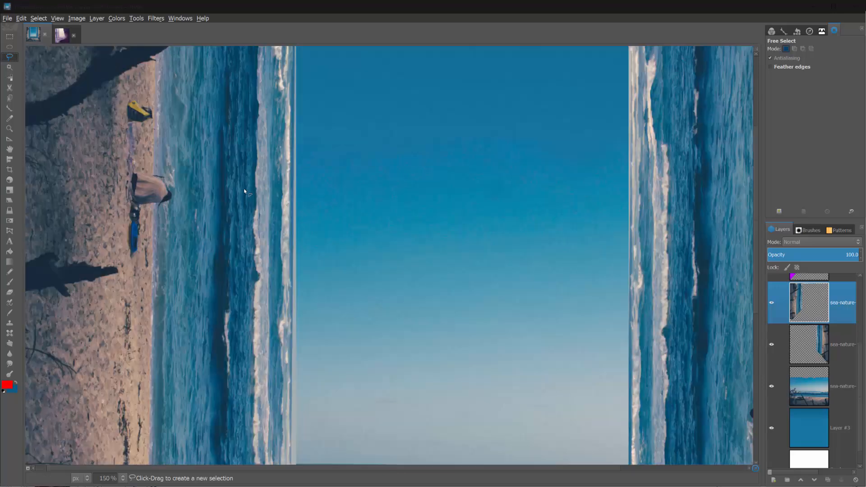
left_click_drag(575, 469, 468, 467)
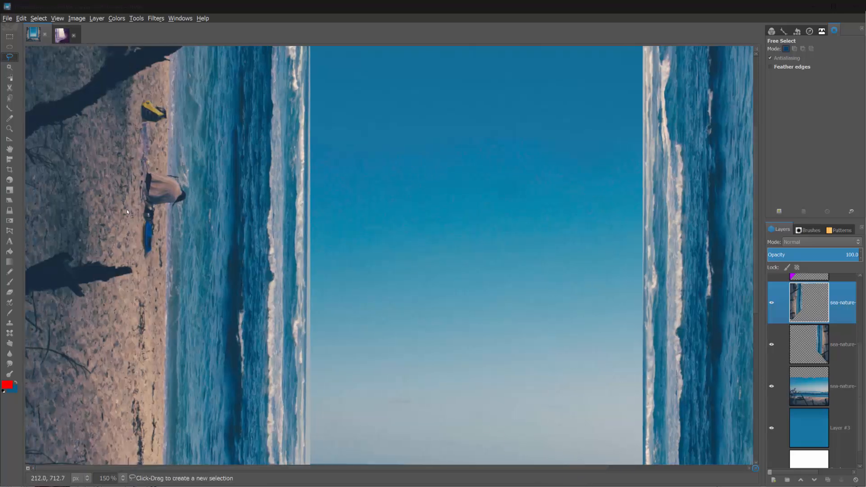
scroll(126, 209, "up", 1)
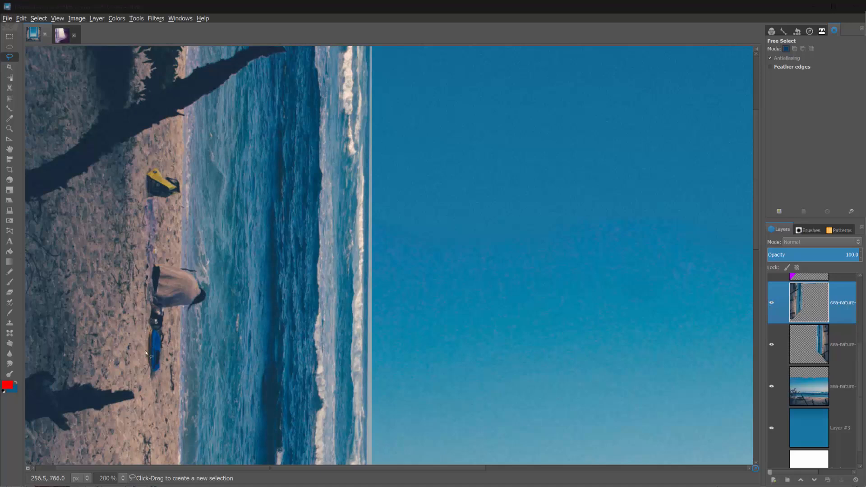
mouse_move(156, 382)
left_mouse_down()
mouse_move(167, 374)
mouse_move(166, 358)
left_mouse_up()
mouse_move(200, 272)
left_mouse_down()
mouse_move(165, 245)
mouse_move(155, 212)
left_mouse_up()
mouse_move(180, 179)
left_mouse_down()
mouse_move(161, 167)
mouse_move(145, 173)
mouse_move(147, 233)
left_mouse_up()
left_click_drag(144, 269, 146, 276)
key("Return")
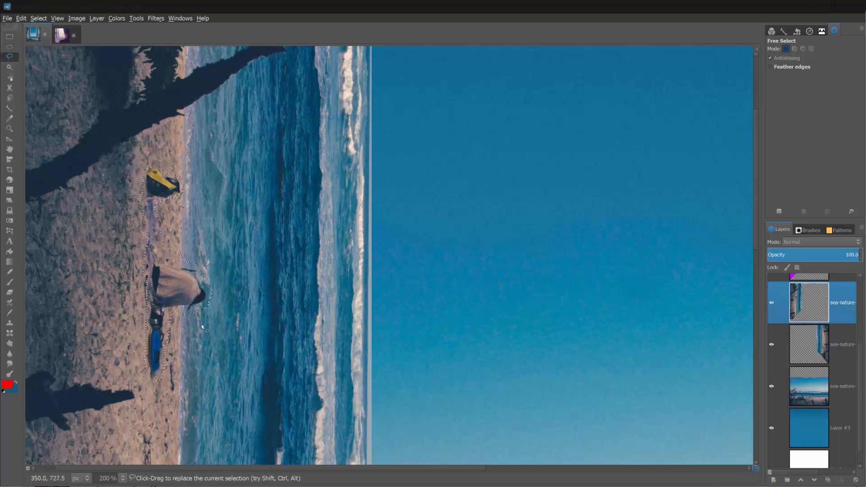
left_click(40, 19)
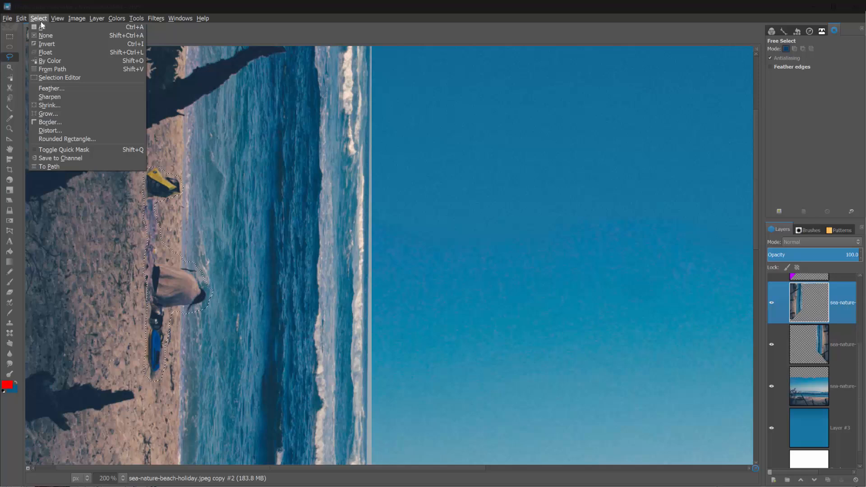
left_click(54, 97)
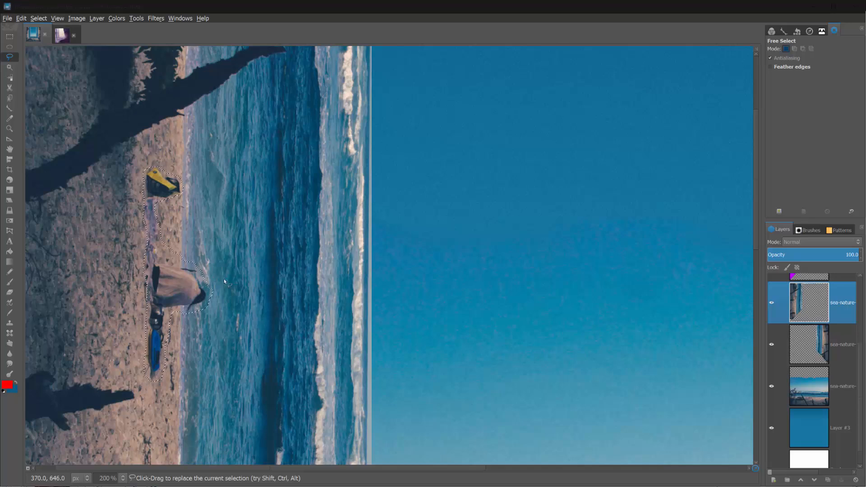
- Duplicate the left photo wall layer, hide the original beneath it and make the duplicate active
left_click(828, 480)
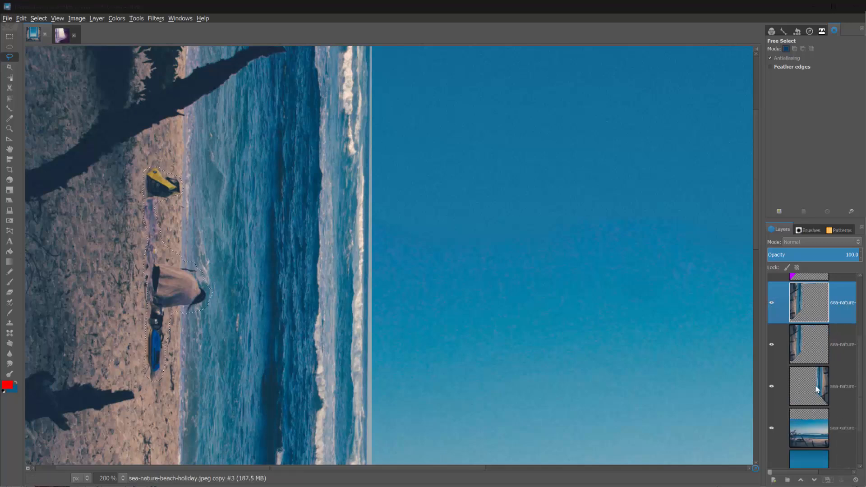
left_click(810, 363)
left_click(772, 346)
left_click(805, 309)
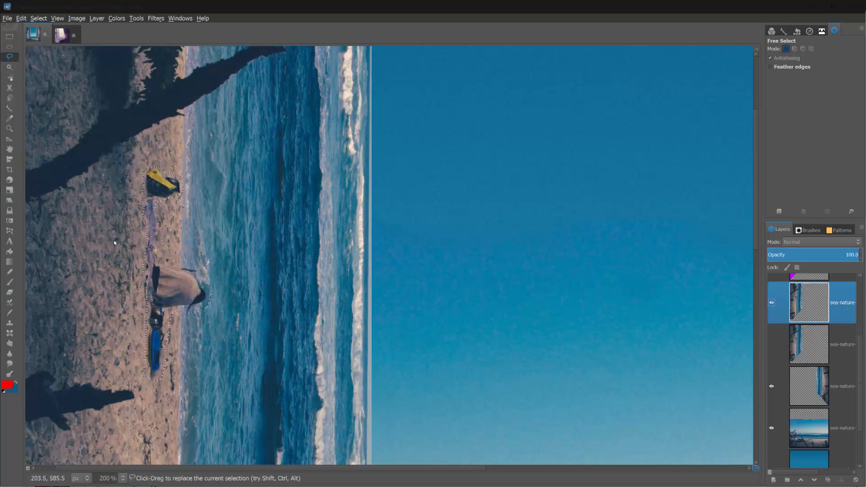
- Fill the selection around the figure and bags on the left wall with pure red (ff0000), then clear the selection
left_click(10, 251)
left_click(11, 385)
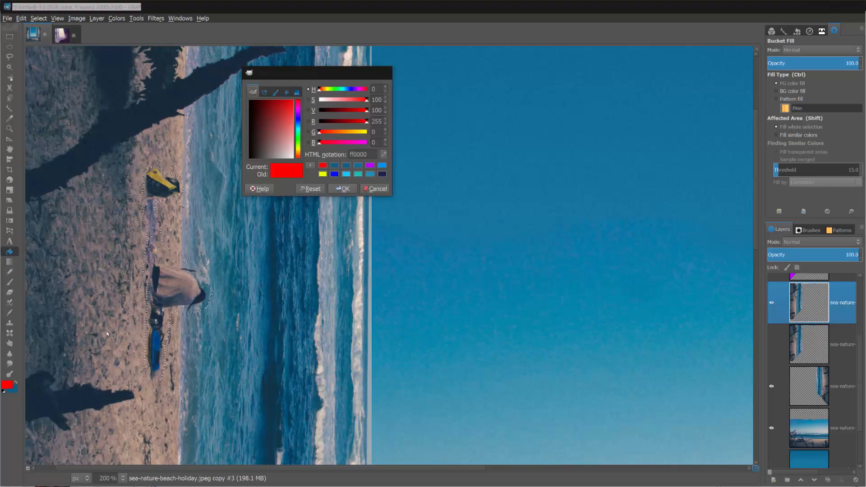
left_click_drag(297, 112, 334, 68)
left_click(344, 189)
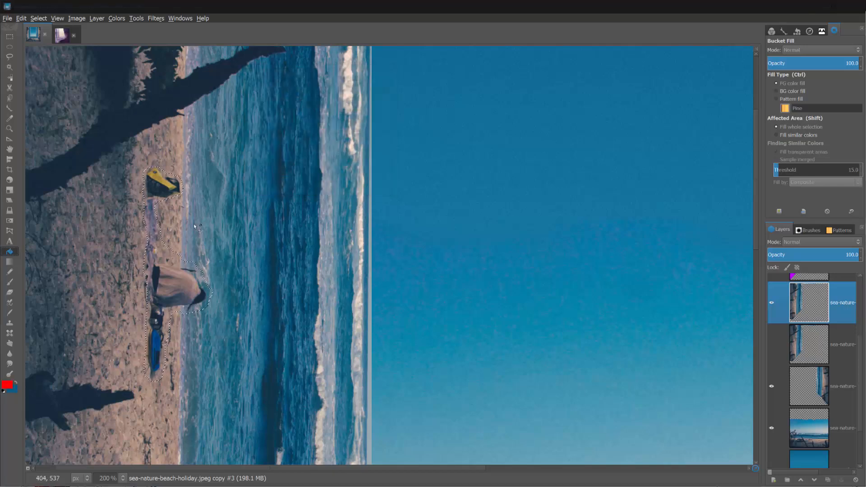
left_click(159, 193)
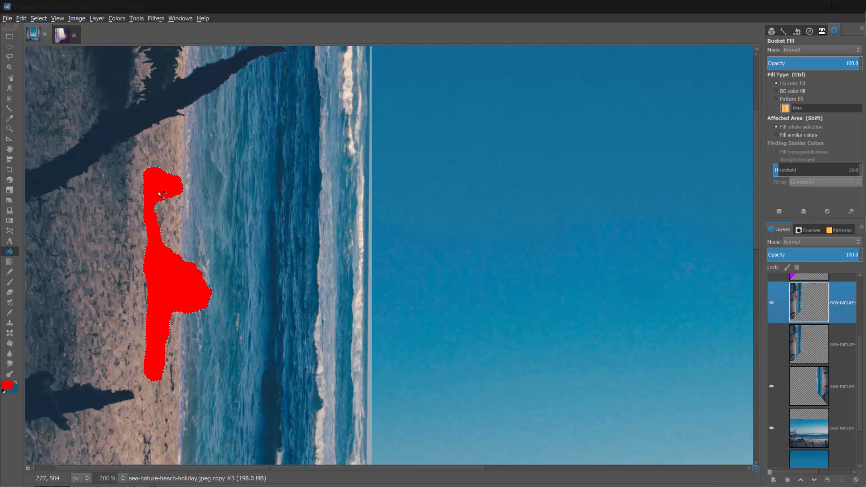
key("ctrl+shift+a")
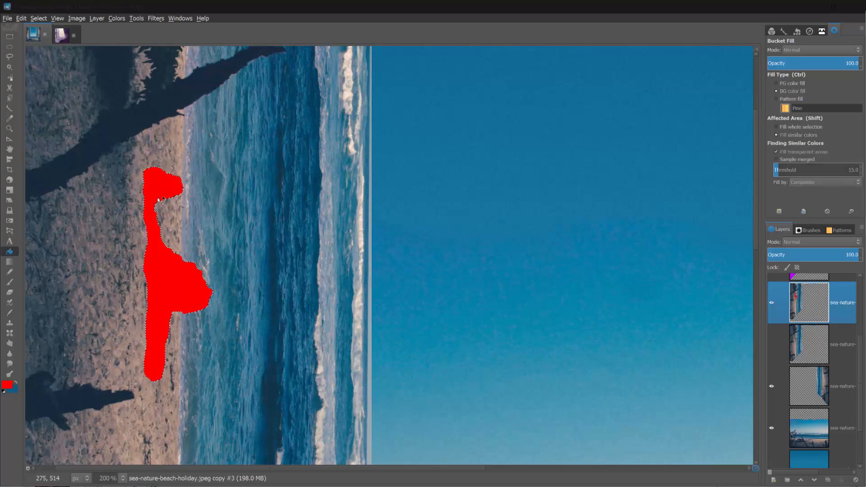
- Run G'MIC's Inpaint [patch-based] filter on the left wall layer, masking by the red colour with patch size 7
left_click(156, 20)
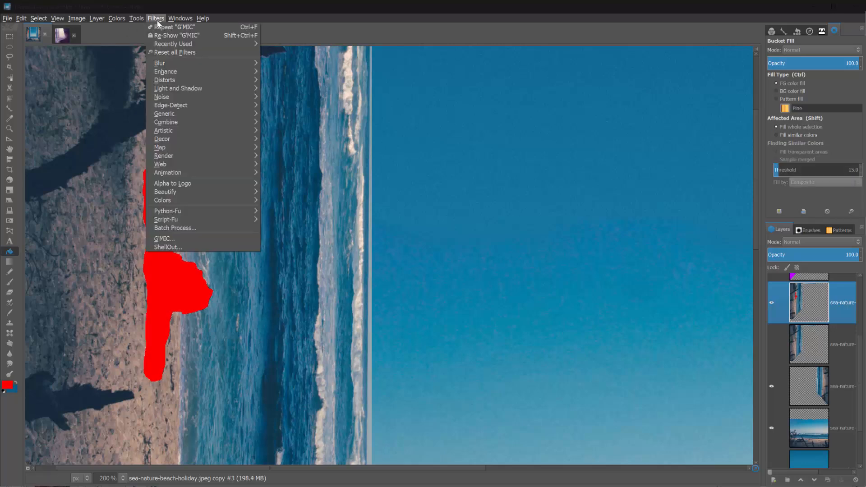
left_click(173, 238)
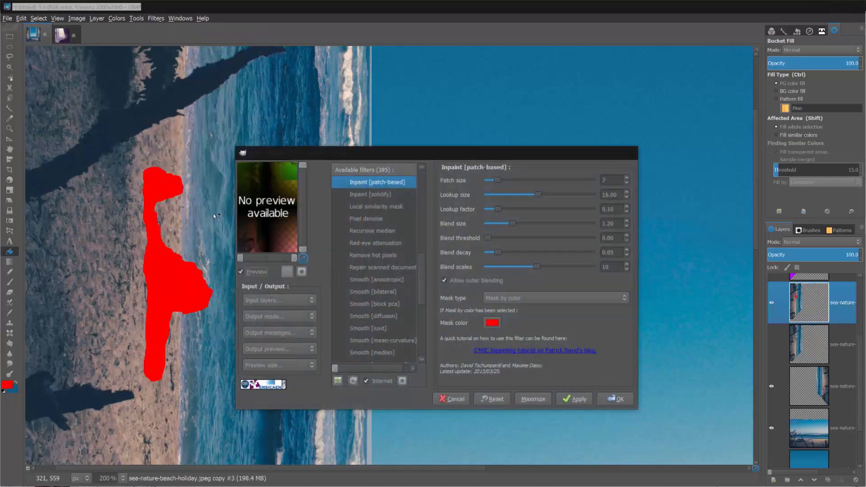
mouse_move(424, 271)
left_mouse_down()
mouse_move(429, 213)
mouse_move(416, 175)
mouse_move(419, 255)
left_mouse_up()
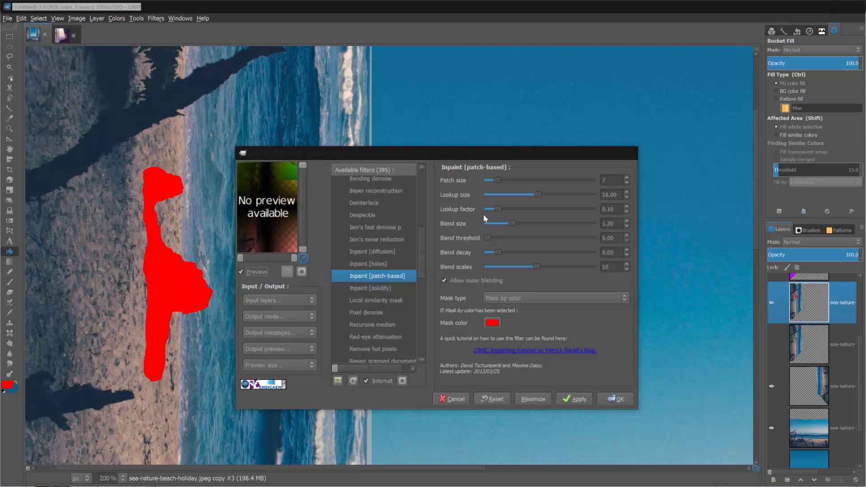
left_click(614, 399)
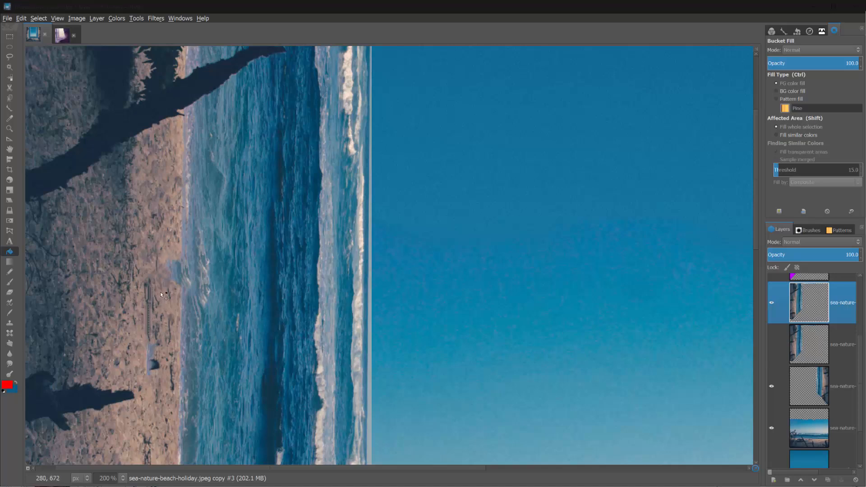
- Heal the dark leftover marks on the left wall's sand using clean sand nearby as the source
left_click(10, 333)
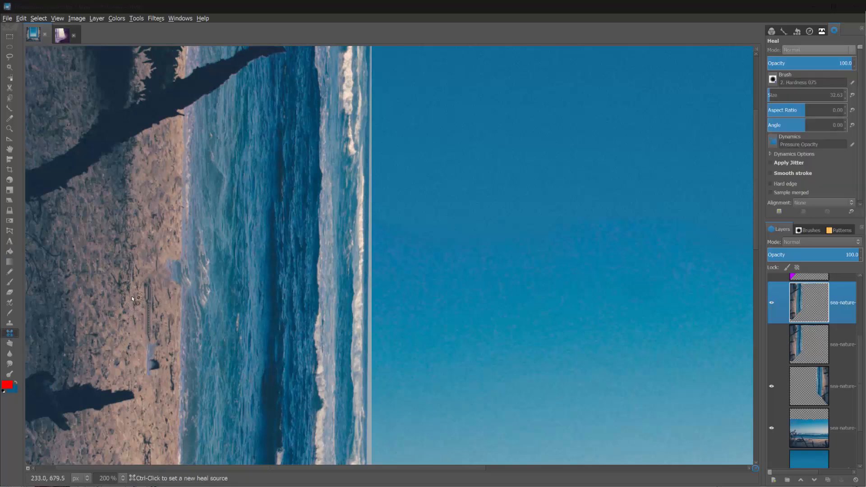
key("ctrl")
left_click(128, 287, "ctrl")
left_click_drag(152, 283, 151, 306)
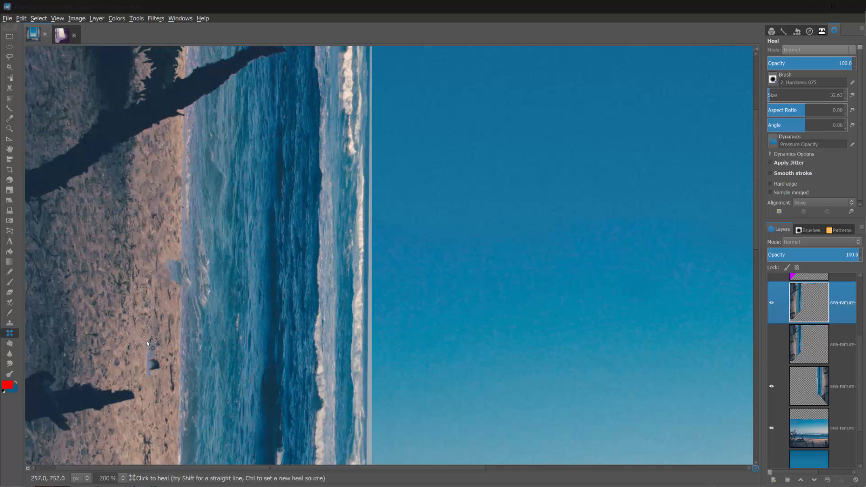
left_click_drag(149, 354, 151, 376)
- Heal the bluish smudge along the left wall's shoreline, resampling clean sand above and below it
left_click(157, 245, "ctrl")
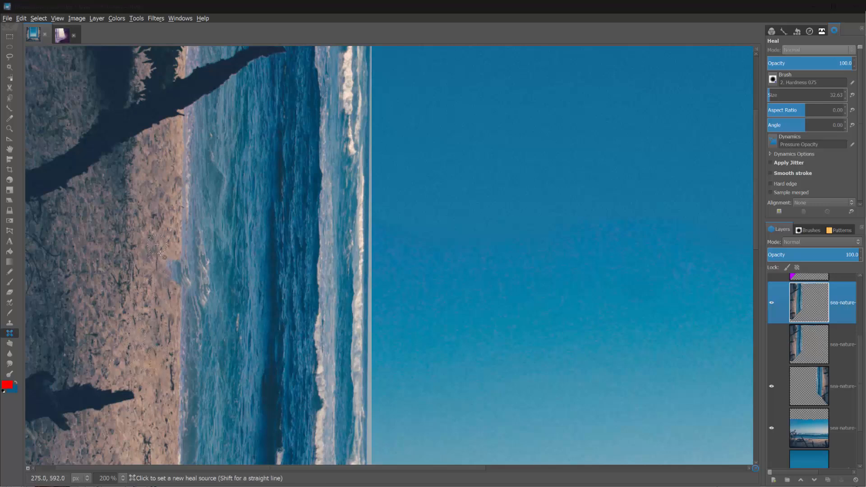
mouse_move(171, 259)
left_mouse_down()
mouse_move(172, 284)
mouse_move(157, 244)
mouse_move(168, 271)
left_mouse_up()
left_click(162, 246, "ctrl")
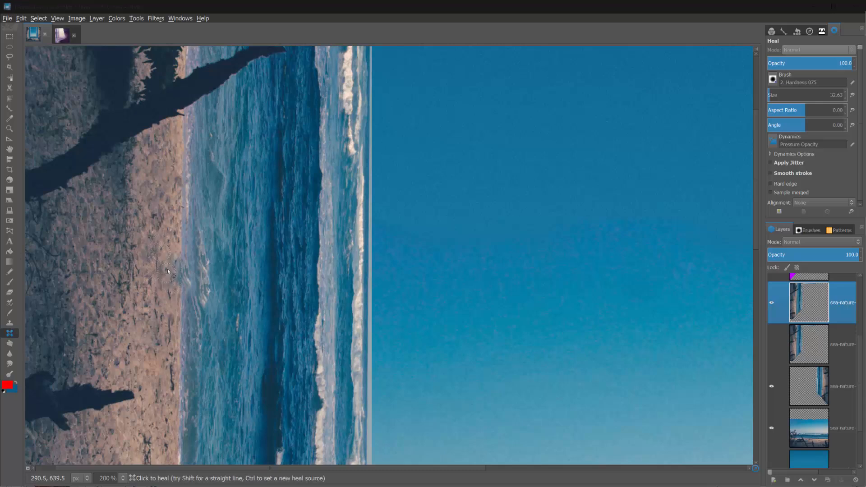
left_click(164, 307, "ctrl")
left_click_drag(174, 293, 176, 272)
left_click(172, 258)
scroll(229, 214, "down", 1)
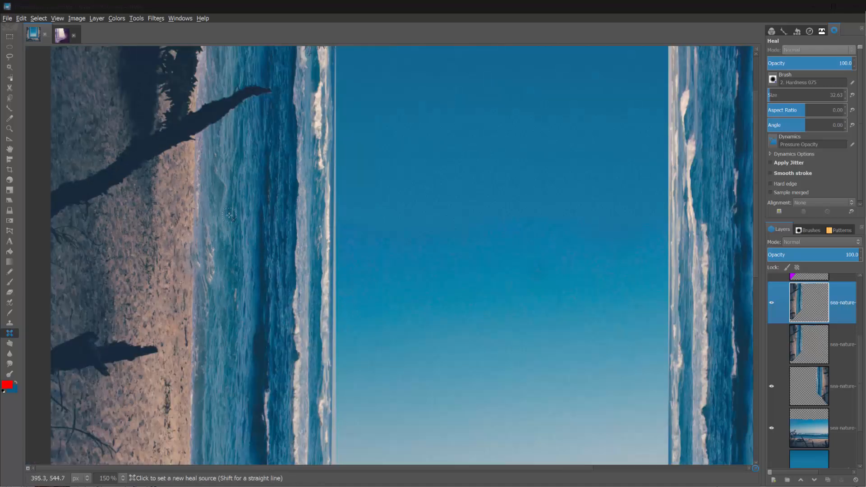
scroll(229, 215, "down", 1)
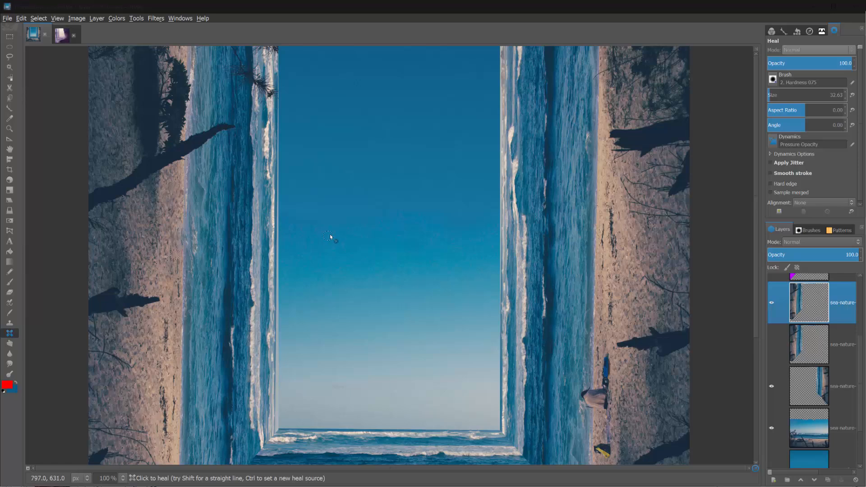
scroll(330, 234, "down", 1)
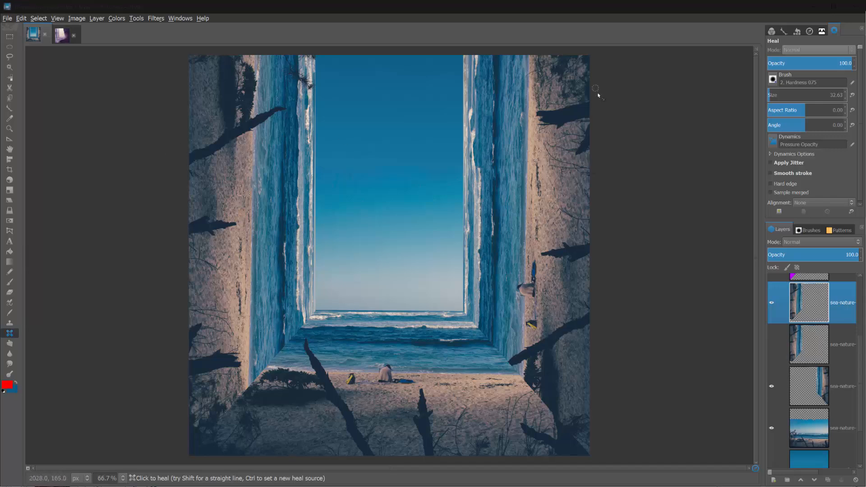
- Duplicate the left wall layer, lower the copy's opacity to 43.4 and shift it slightly inward over the original
key("shift+e")
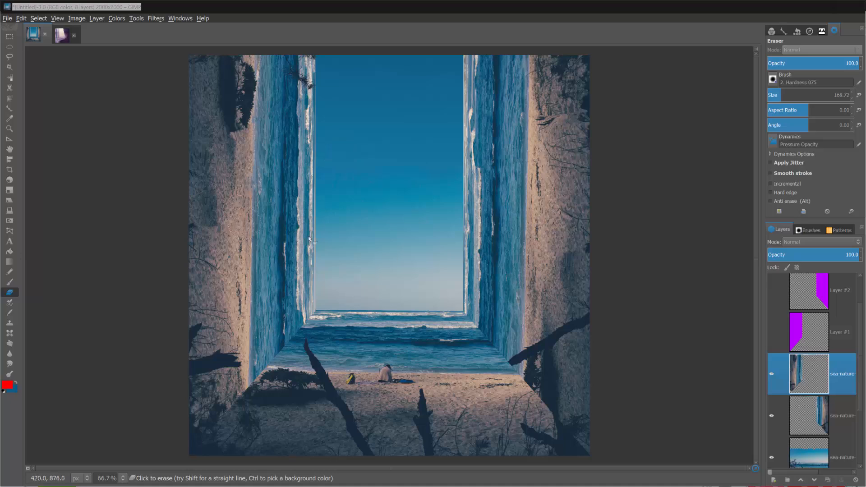
left_click(828, 480)
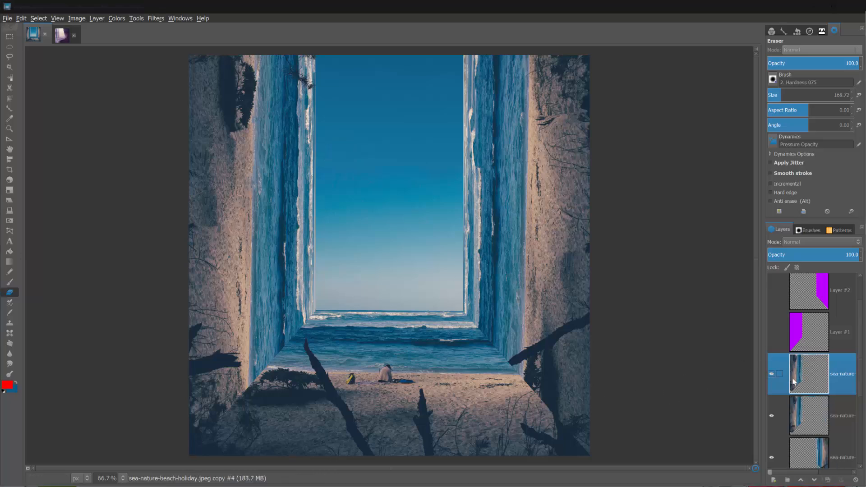
key("m")
left_click(811, 250)
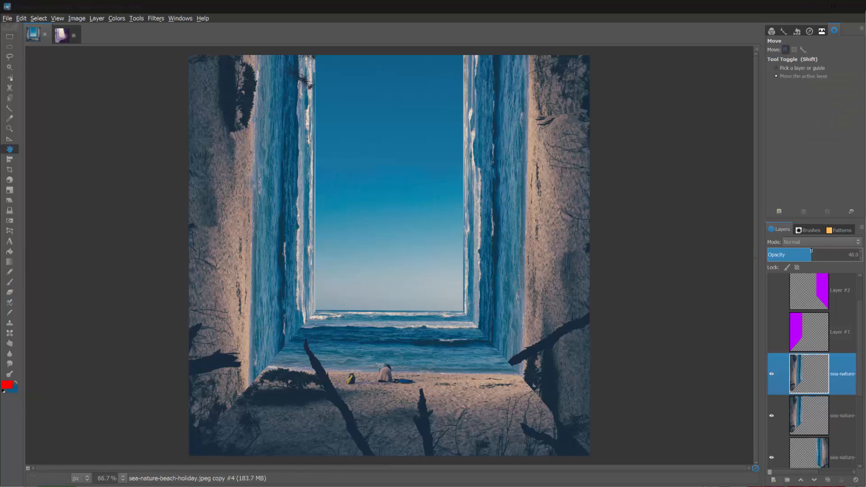
mouse_move(811, 251)
left_mouse_down()
mouse_move(796, 251)
mouse_move(808, 253)
left_mouse_up()
left_click_drag(224, 406, 233, 409)
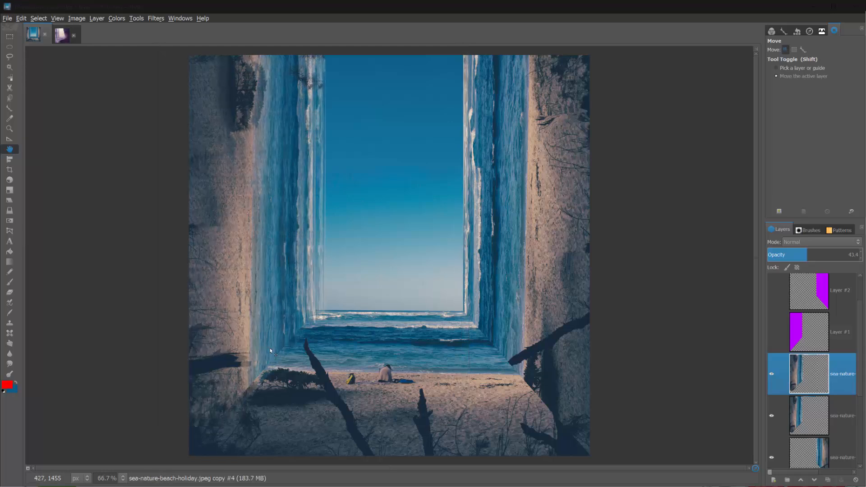
left_click_drag(265, 374, 263, 375)
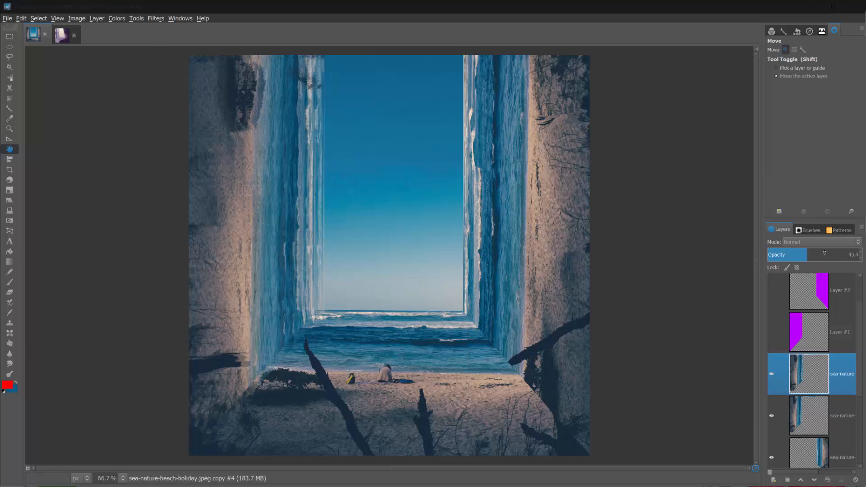
- Raise the copy's opacity to 72.4, move it about 41 px further toward the sky, and restore it to 100
left_click_drag(825, 253, 833, 253)
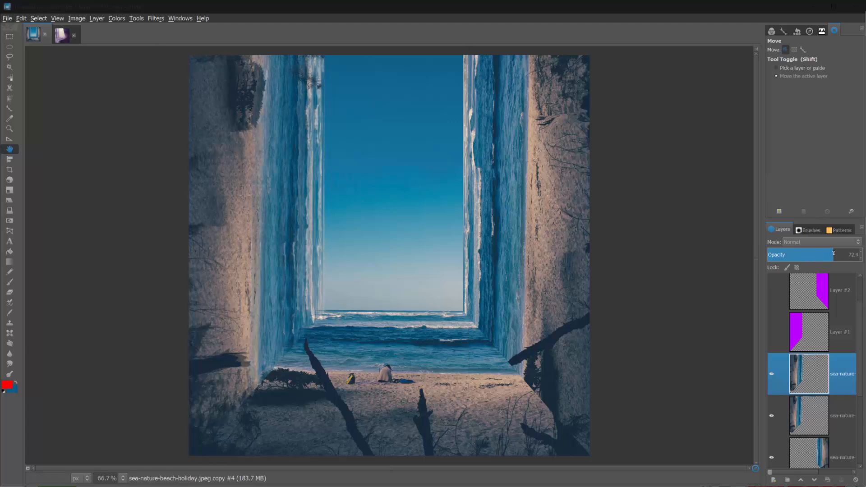
left_click_drag(366, 405, 379, 404)
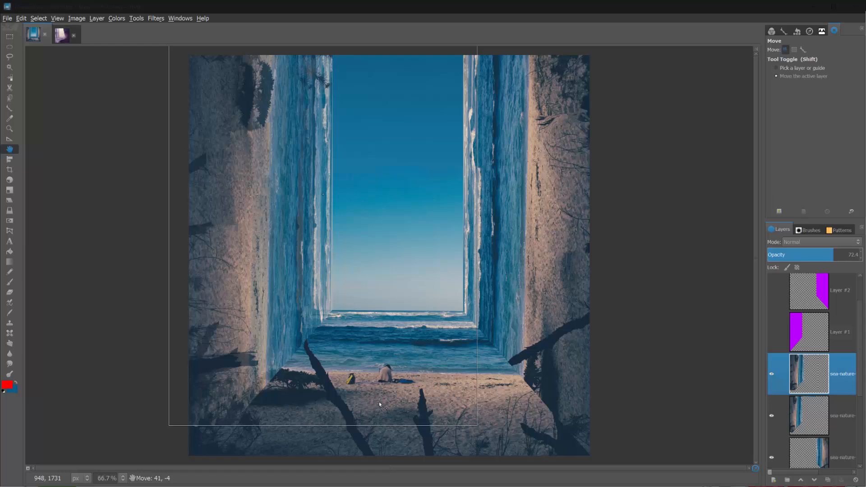
left_click_drag(829, 255, 862, 256)
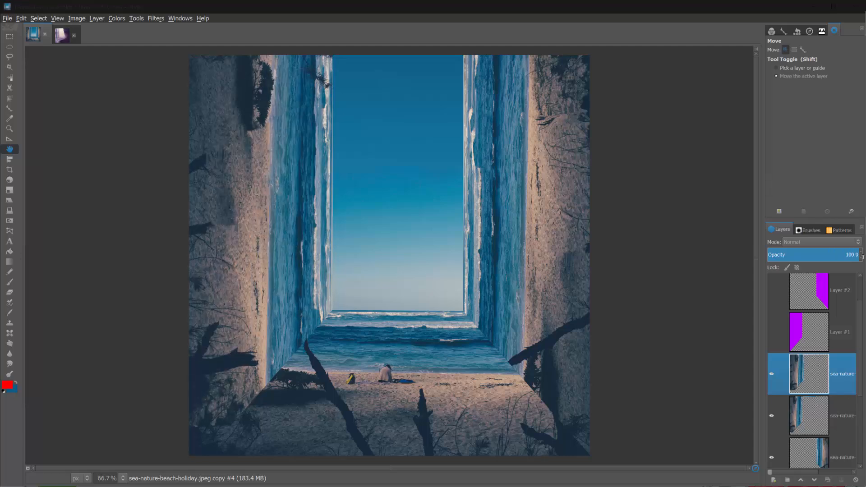
- Load the purple left wall shape of Layer #1 as a selection and make the shifted wall copy active
scroll(814, 371, "up", 2)
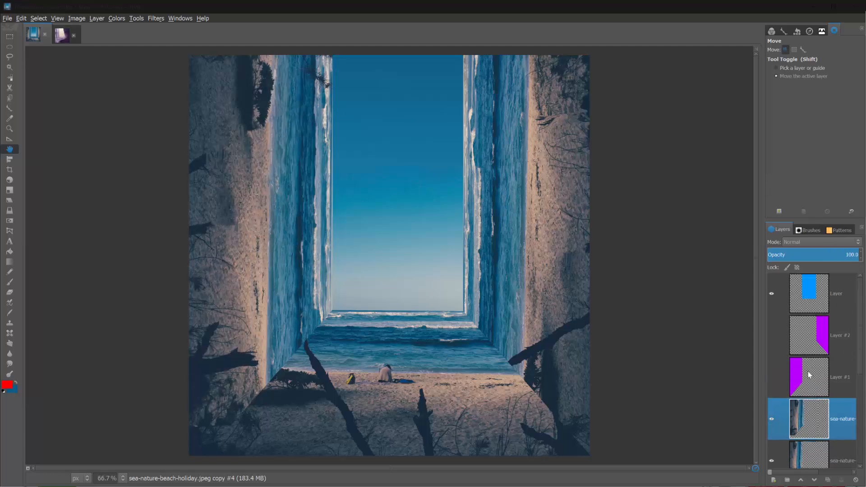
right_click(808, 375)
left_click(783, 346)
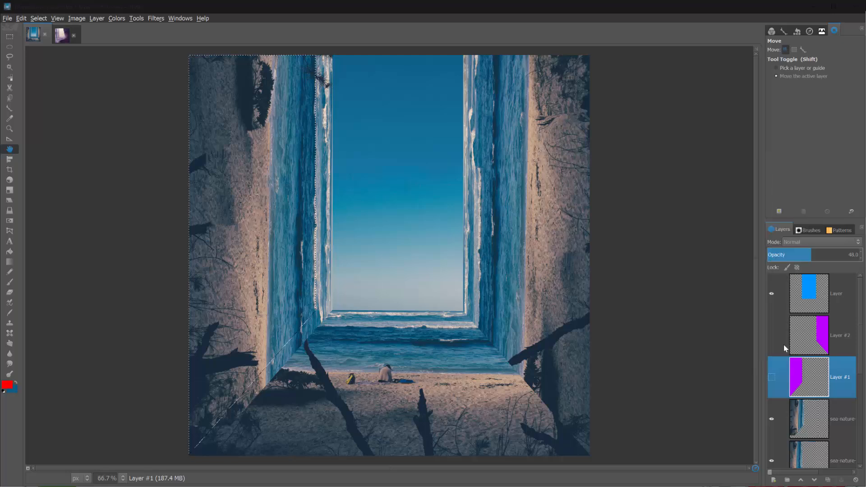
scroll(784, 346, "down", 1)
left_click(800, 402)
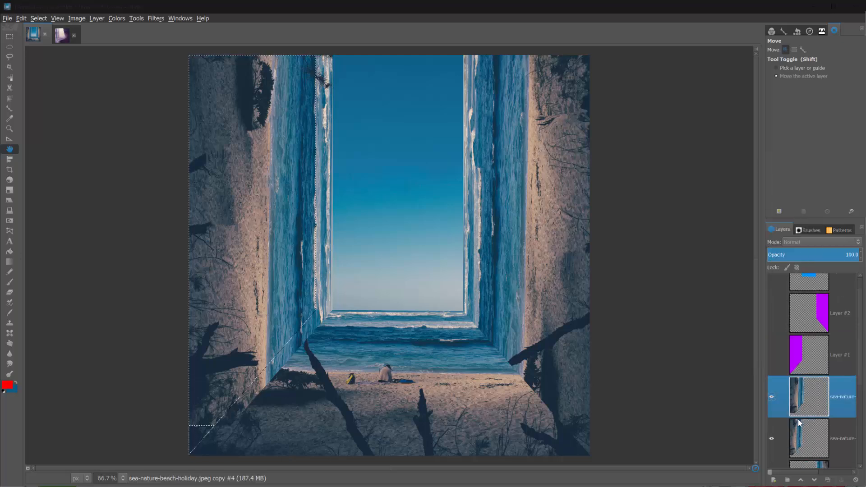
- Invert the selection, erase the shifted copy's overhang along the sky and lower diagonal edge, and clear the selection
scroll(812, 404, "down", 1)
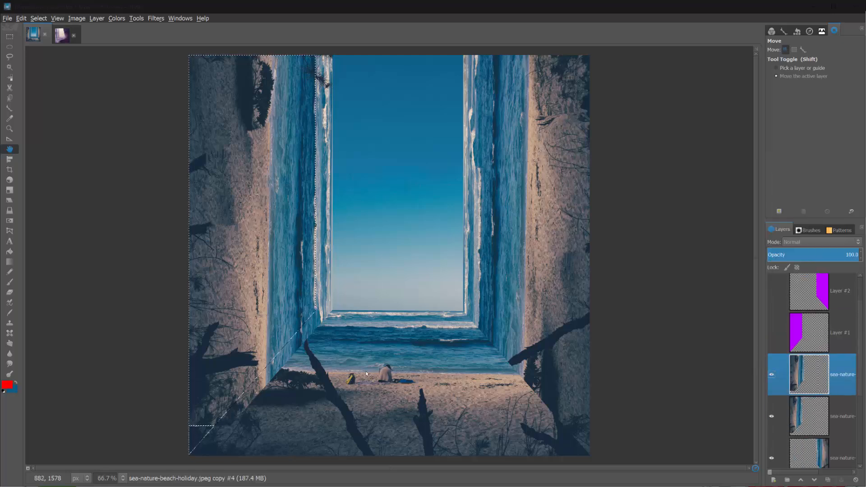
key("shift+e")
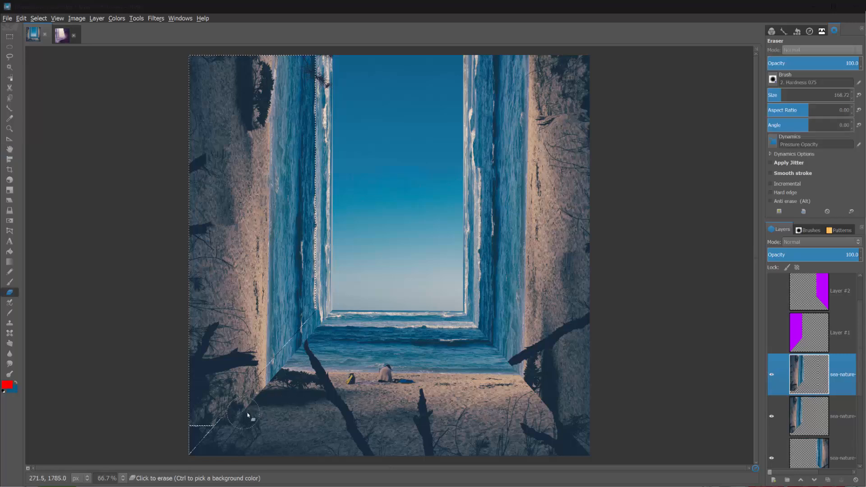
left_click(301, 403)
left_click(313, 405)
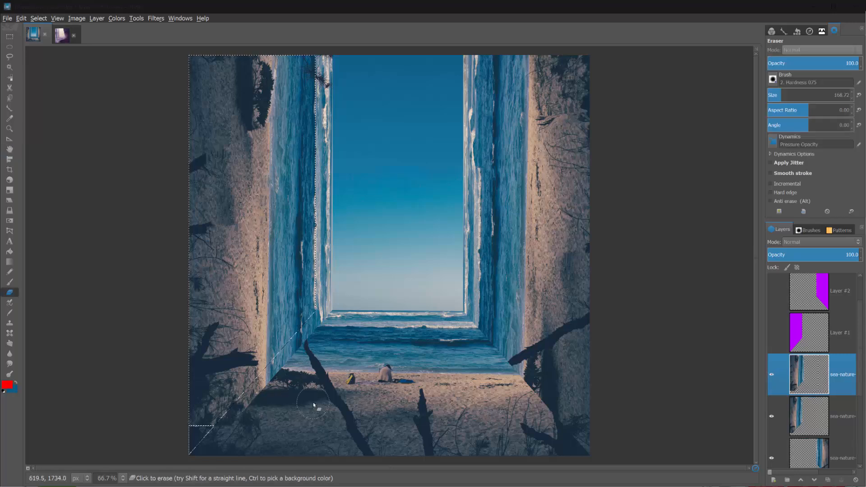
key("ctrl+i")
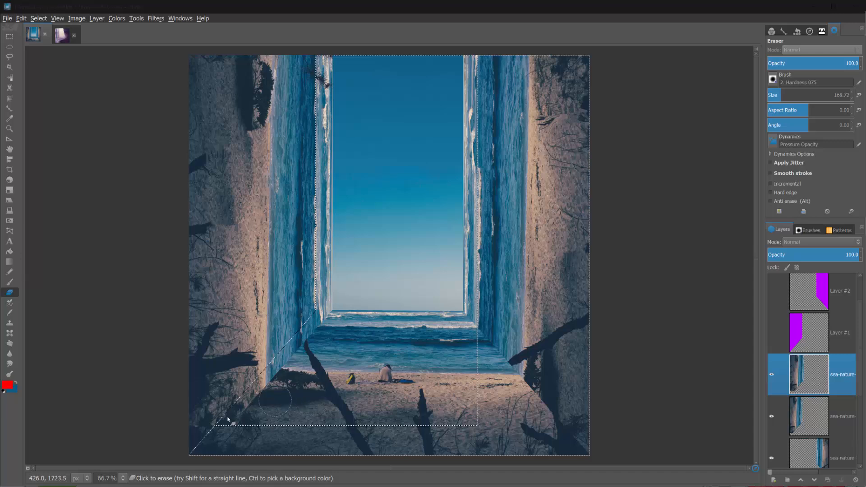
mouse_move(228, 419)
left_mouse_down()
mouse_move(284, 368)
mouse_move(262, 383)
mouse_move(331, 295)
mouse_move(326, 299)
mouse_move(332, 47)
mouse_move(317, 229)
left_mouse_up()
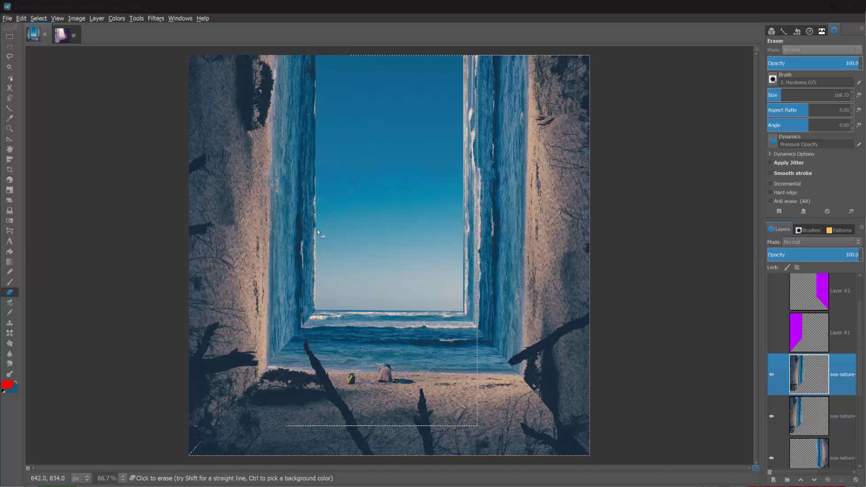
mouse_move(294, 353)
left_mouse_down()
mouse_move(228, 428)
mouse_move(212, 387)
left_mouse_up()
key("ctrl+shift+a")
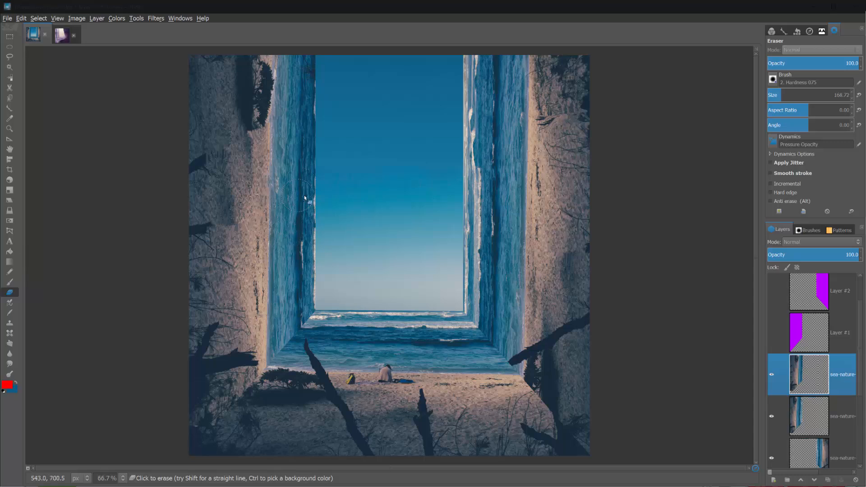
- Toggle the trimmed copy's visibility to compare the left wall with and without it
left_click(771, 374)
left_click(772, 375)
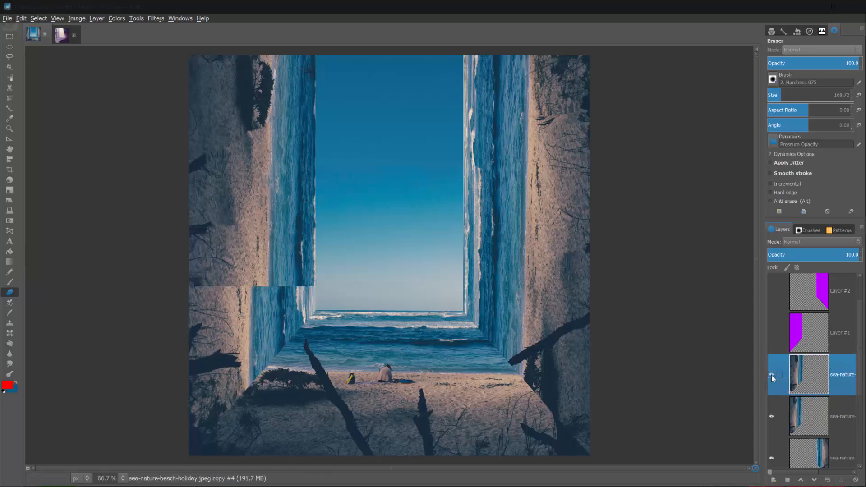
left_click(771, 375)
left_click(771, 375)
left_click(772, 374)
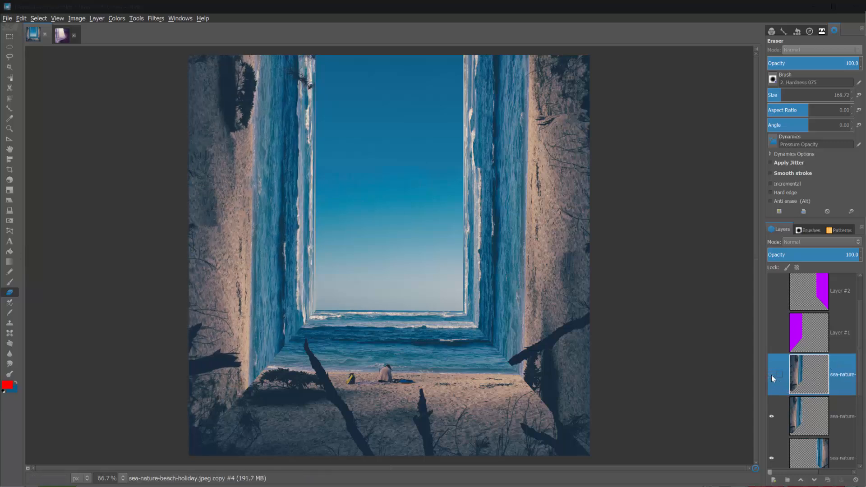
left_click(771, 374)
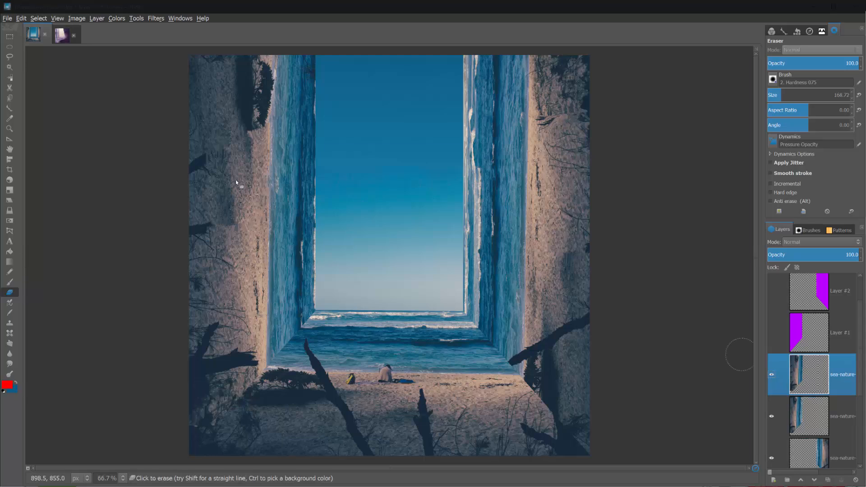
- Try erasing the shifted left wall copy's inner sea strip beside the sky, and undo the erasing
mouse_move(305, 113)
left_mouse_down()
mouse_move(300, 291)
mouse_move(290, 101)
mouse_move(307, 67)
mouse_move(289, 149)
mouse_move(305, 310)
left_mouse_up()
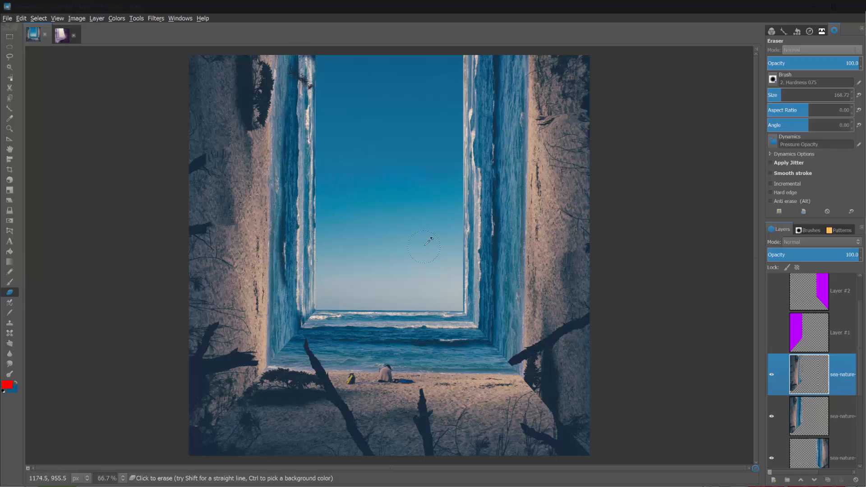
key("ctrl+z")
key("ctrl+z")
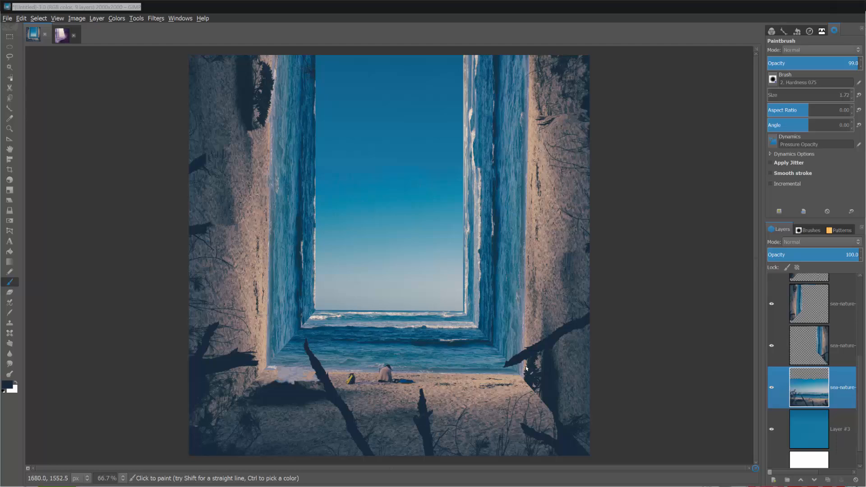
- Heal the smeared patch below the left wall's lower corner on the base beach layer, reducing the brush to 44.61 and sampling nearby sand
scroll(526, 369, "up", 2)
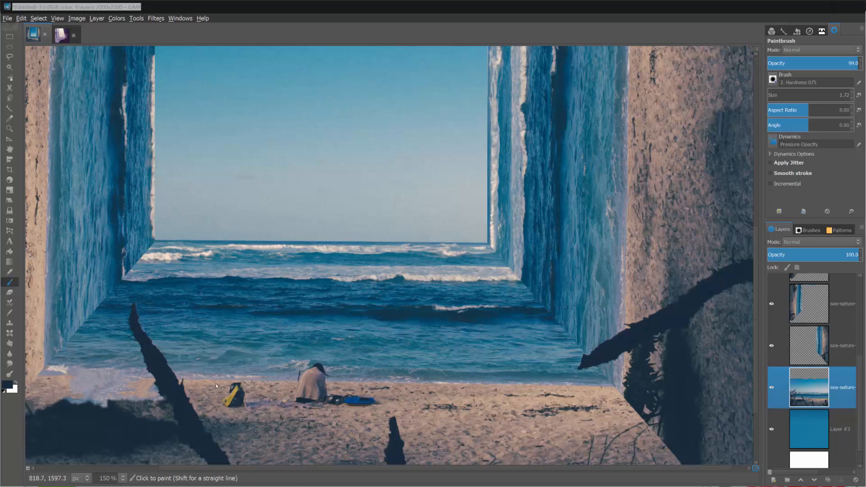
scroll(215, 383, "down", 1)
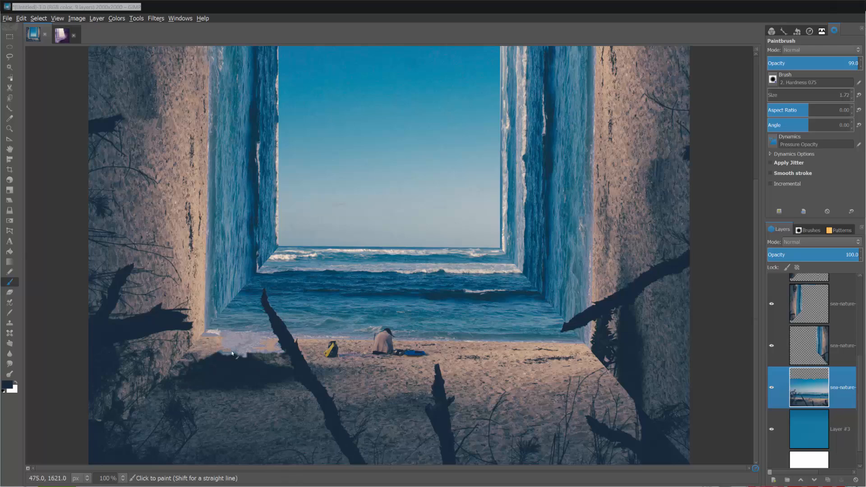
scroll(296, 393, "up", 3)
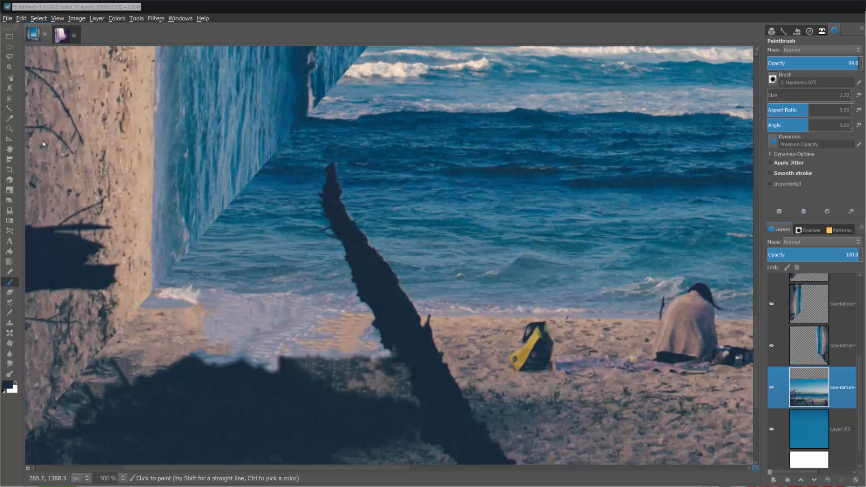
key("h")
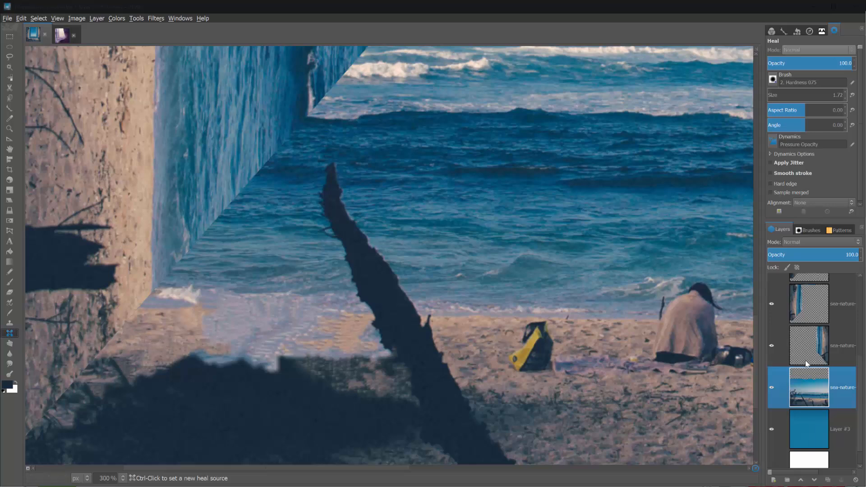
scroll(805, 360, "down", 1)
key("o")
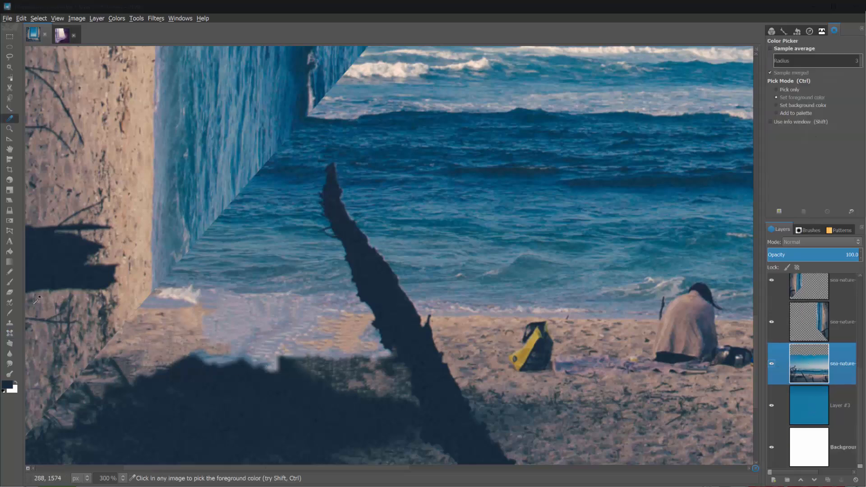
left_click(9, 333)
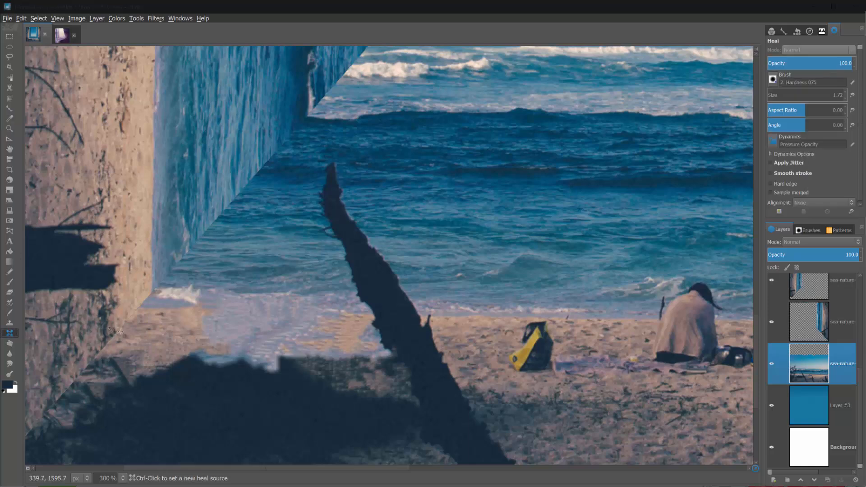
left_click(776, 91)
left_click_drag(775, 92, 770, 93)
left_click(145, 336, "ctrl")
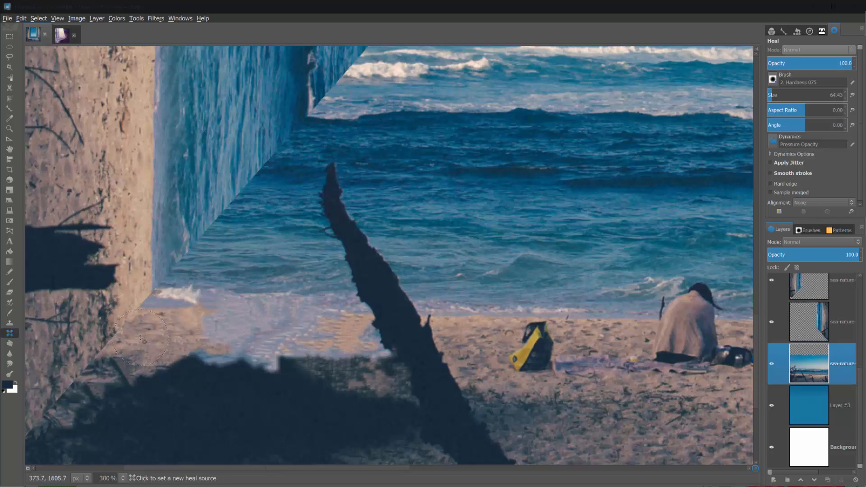
mouse_move(196, 328)
left_mouse_down()
mouse_move(232, 338)
mouse_move(195, 329)
mouse_move(207, 329)
left_mouse_up()
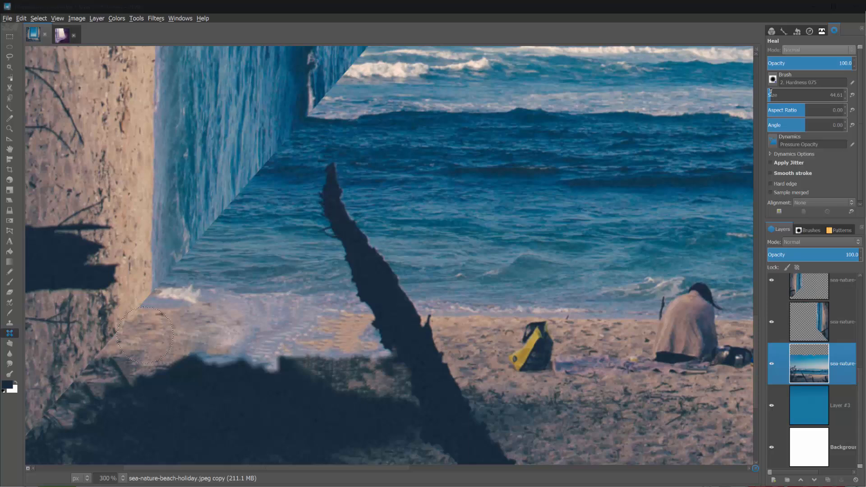
left_click(152, 360, "ctrl")
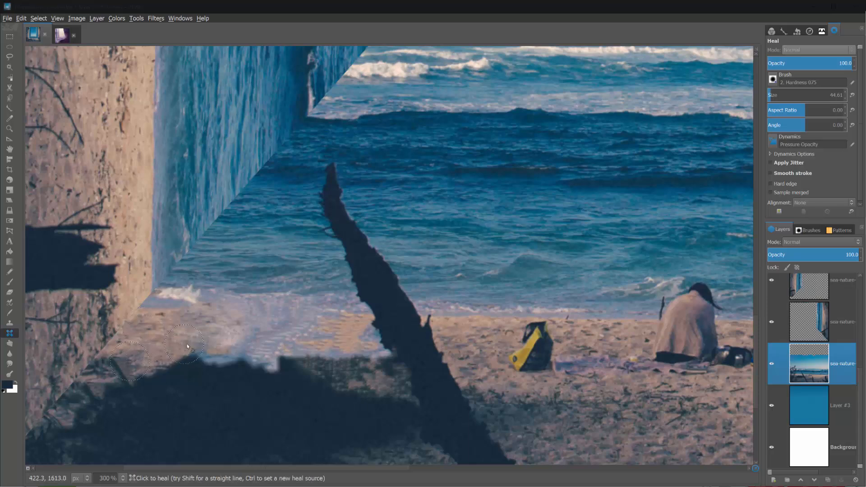
mouse_move(190, 345)
left_mouse_down()
mouse_move(214, 344)
mouse_move(191, 321)
mouse_move(266, 319)
left_mouse_up()
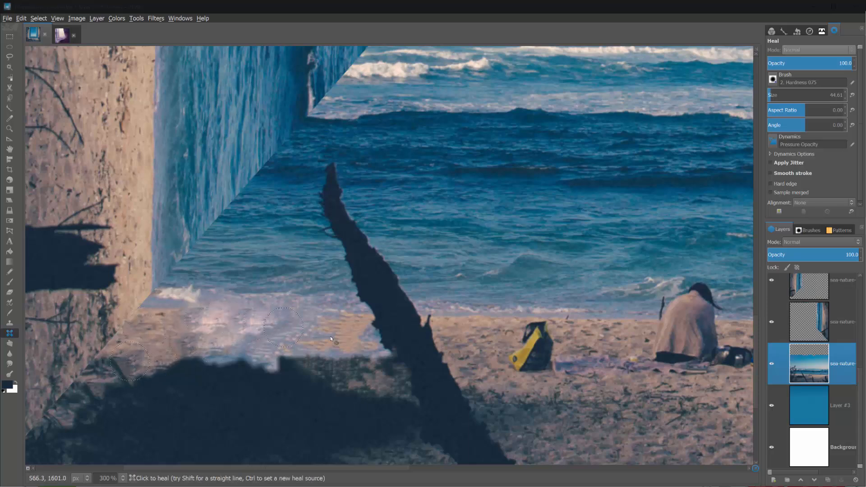
- Heal the smeared sand just left of the dark trunk with sand sampled from the trunk's other side
left_click(458, 331, "ctrl")
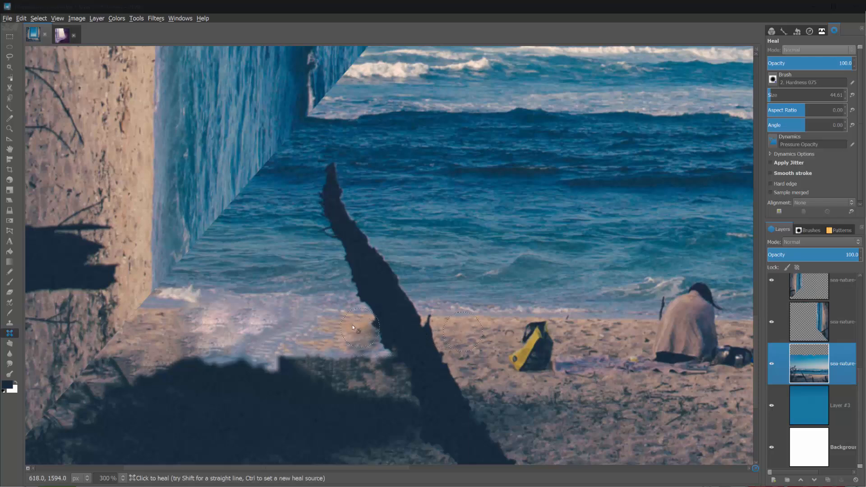
left_click(348, 351)
left_click(356, 354)
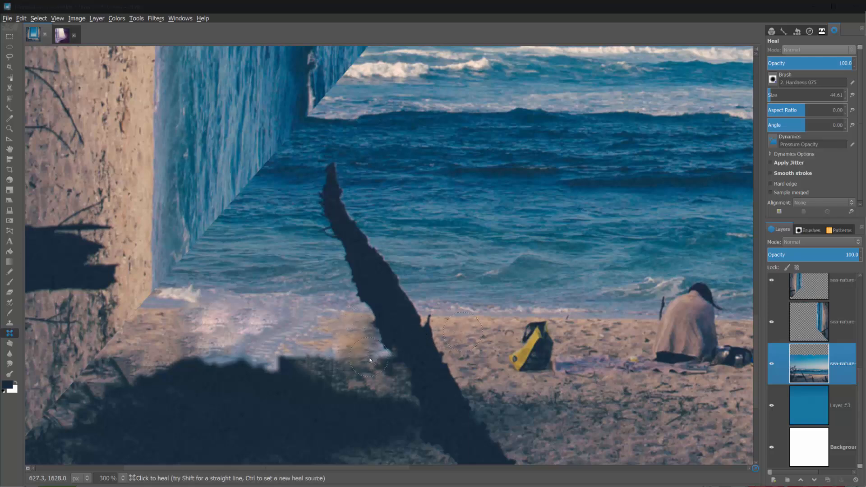
left_click_drag(369, 359, 346, 357)
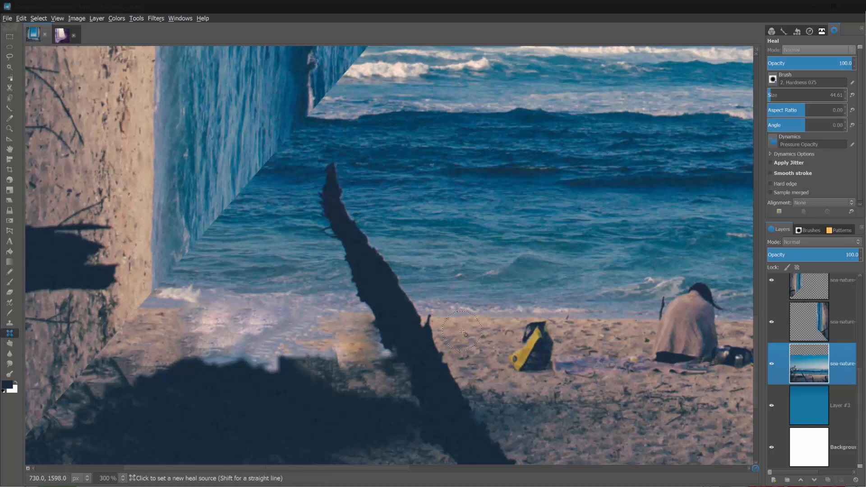
- Try healing the middle of the smeared patch from the source beyond the trunk, and undo those strokes
left_click(297, 339)
left_click_drag(296, 337, 158, 335)
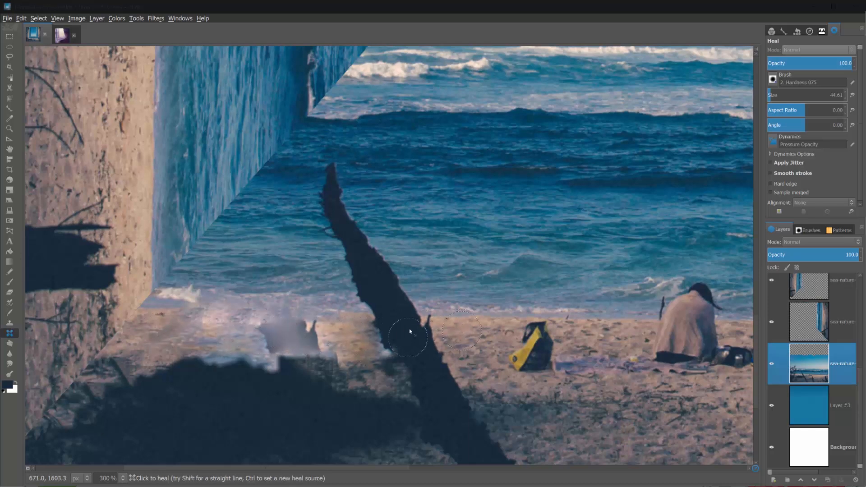
key("ctrl+z")
key("ctrl+z")
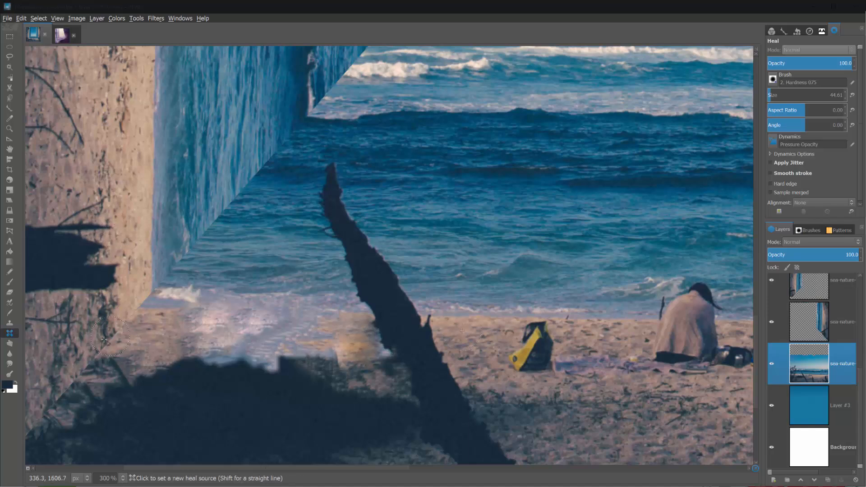
- Heal the left half of the smeared patch with sand sampled beside the left wall's diagonal edge
left_click(87, 345, "ctrl")
mouse_move(217, 349)
left_mouse_down()
mouse_move(190, 336)
mouse_move(242, 331)
left_mouse_up()
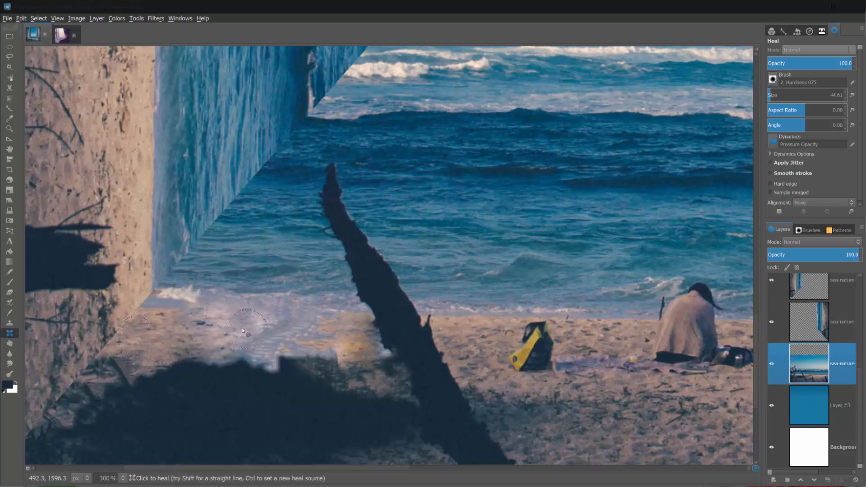
mouse_move(189, 317)
left_mouse_down()
mouse_move(246, 315)
mouse_move(222, 333)
mouse_move(292, 337)
left_mouse_up()
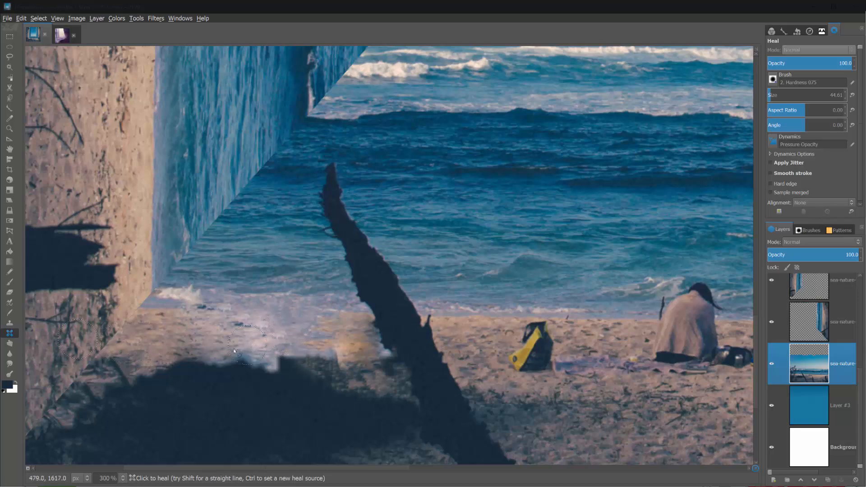
mouse_move(234, 351)
left_mouse_down()
mouse_move(310, 355)
mouse_move(315, 344)
mouse_move(289, 345)
mouse_move(335, 331)
mouse_move(249, 328)
left_mouse_up()
- Heal the remaining smears between the left wall and the trunk up to the waterline, resampling nearby sand for each stroke
left_click(653, 420, "ctrl")
left_click(364, 329, "ctrl")
left_click_drag(324, 330, 231, 333)
left_click(149, 324, "ctrl")
mouse_move(146, 308)
left_mouse_down()
mouse_move(167, 311)
mouse_move(146, 308)
mouse_move(299, 309)
left_mouse_up()
left_click(178, 332, "ctrl")
mouse_move(206, 333)
left_mouse_down()
mouse_move(241, 328)
mouse_move(220, 319)
left_mouse_up()
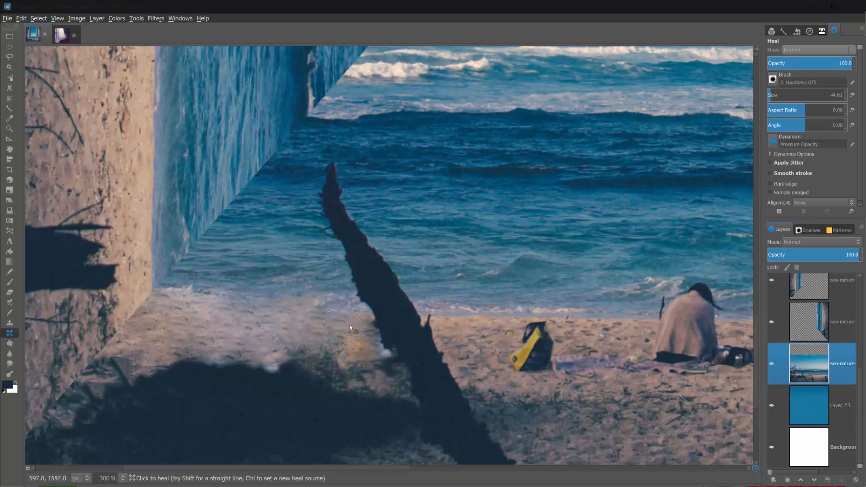
- Heal the foam strip between the left wall's corner and the trunk with sampled sea water to rebuild the shoreline
left_click(264, 268, "ctrl")
mouse_move(182, 292)
left_mouse_down()
mouse_move(205, 289)
mouse_move(169, 288)
mouse_move(258, 283)
left_mouse_up()
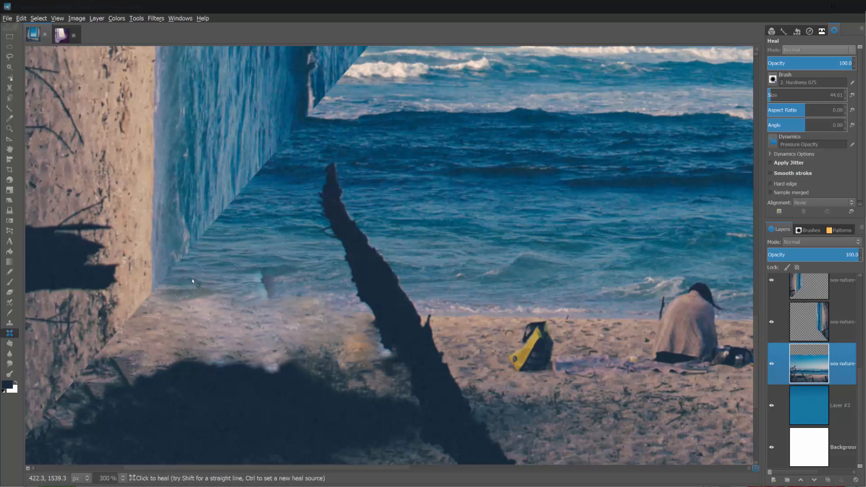
mouse_move(203, 291)
left_mouse_down()
mouse_move(272, 285)
mouse_move(269, 251)
mouse_move(262, 276)
mouse_move(313, 285)
mouse_move(283, 293)
mouse_move(308, 296)
mouse_move(383, 266)
mouse_move(351, 294)
mouse_move(304, 292)
mouse_move(318, 284)
mouse_move(301, 280)
mouse_move(313, 268)
mouse_move(293, 269)
mouse_move(322, 280)
mouse_move(300, 291)
left_mouse_up()
left_click(260, 250, "ctrl")
left_click(431, 262, "ctrl")
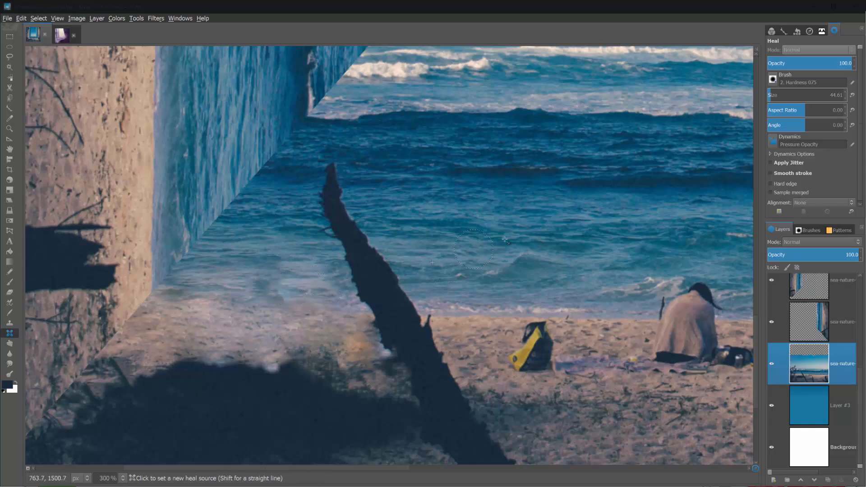
left_click(537, 208, "ctrl")
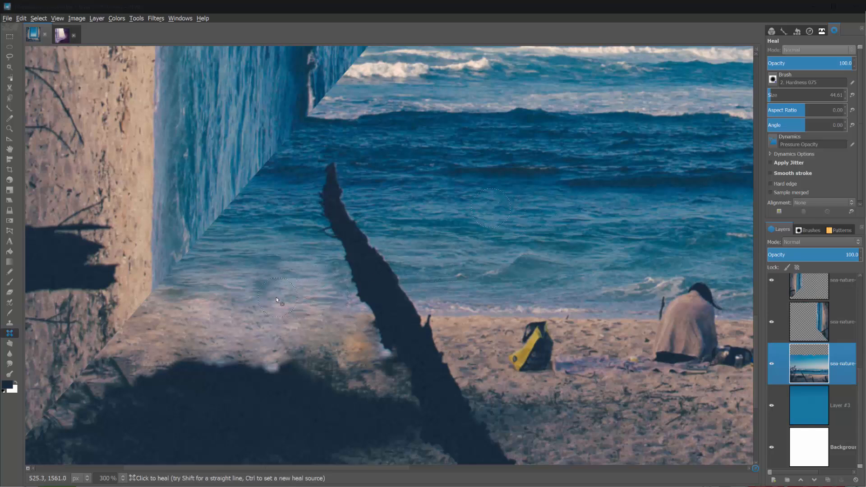
mouse_move(276, 300)
left_mouse_down()
mouse_move(328, 280)
mouse_move(286, 279)
mouse_move(318, 273)
mouse_move(285, 275)
mouse_move(300, 258)
mouse_move(283, 256)
mouse_move(299, 275)
mouse_move(272, 288)
mouse_move(220, 289)
mouse_move(256, 275)
mouse_move(260, 256)
mouse_move(253, 275)
mouse_move(226, 282)
mouse_move(304, 286)
mouse_move(276, 285)
left_mouse_up()
- Refine the rebuilt shoreline between wall and trunk with several heal dabs sampled from the water above, and check the whole beach
left_click(260, 249, "ctrl")
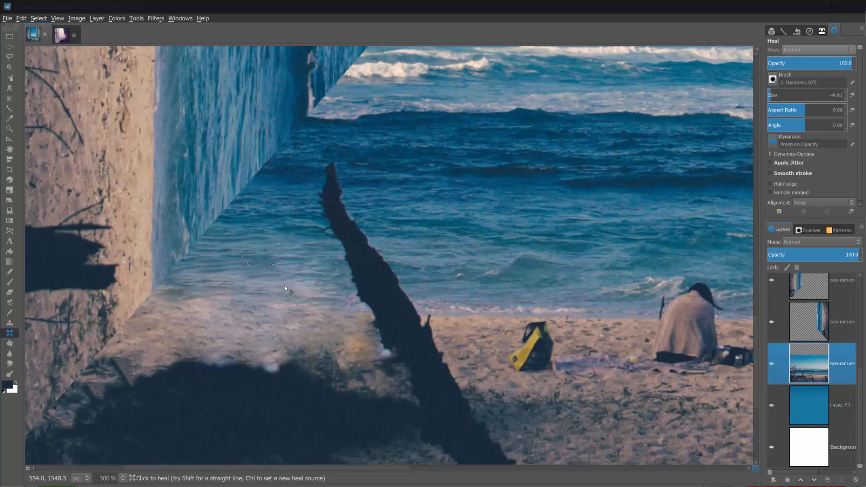
left_click(293, 289)
left_click(310, 288)
left_click(243, 292)
left_click(208, 291)
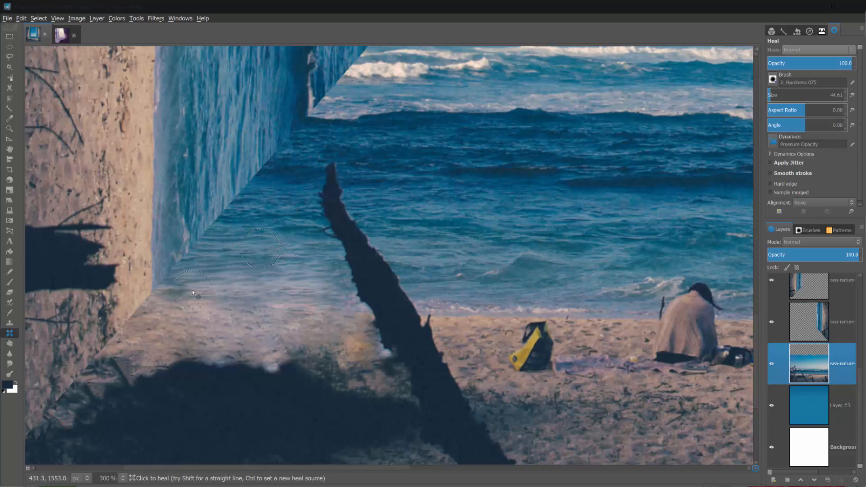
scroll(212, 292, "down", 3)
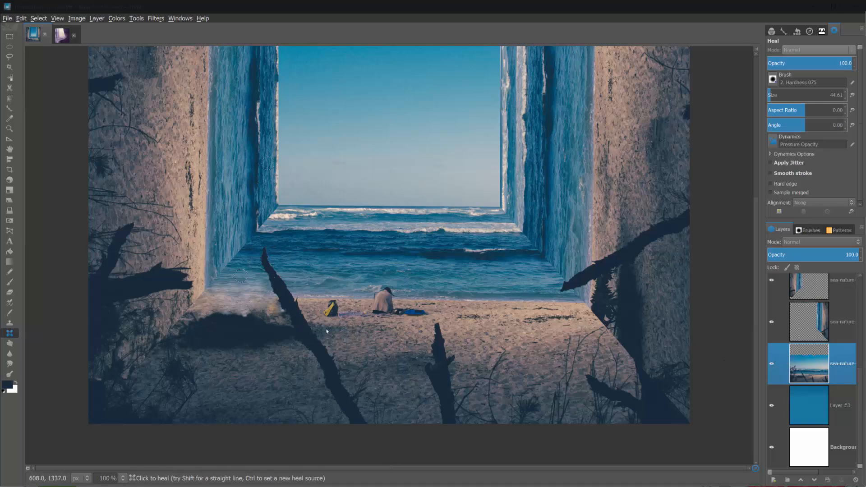
scroll(326, 331, "up", 5)
scroll(549, 341, "down", 3)
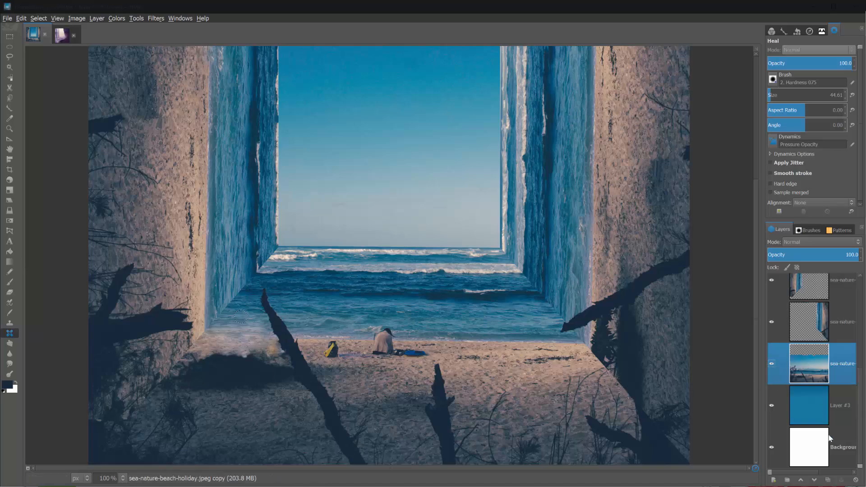
- Add a transparent 2000 × 2000 px layer above the beach photo and paint a dark shadow on the sand at the right wall's base
left_click(774, 481)
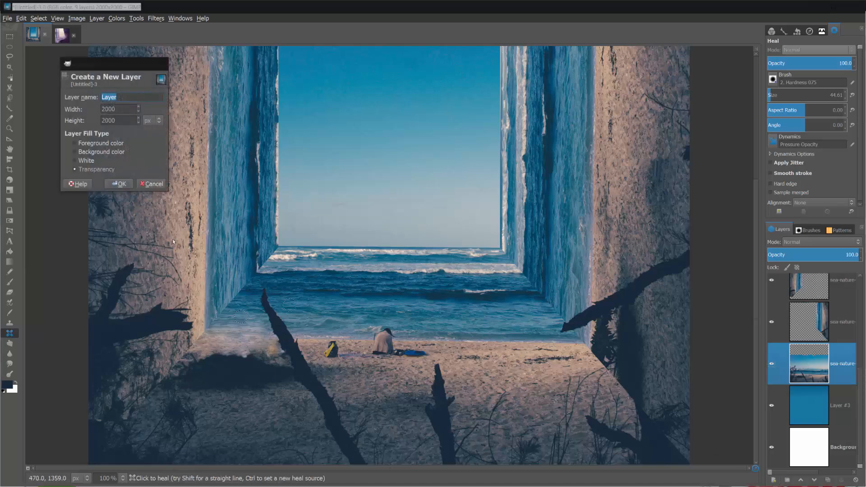
left_click(119, 185)
key("o")
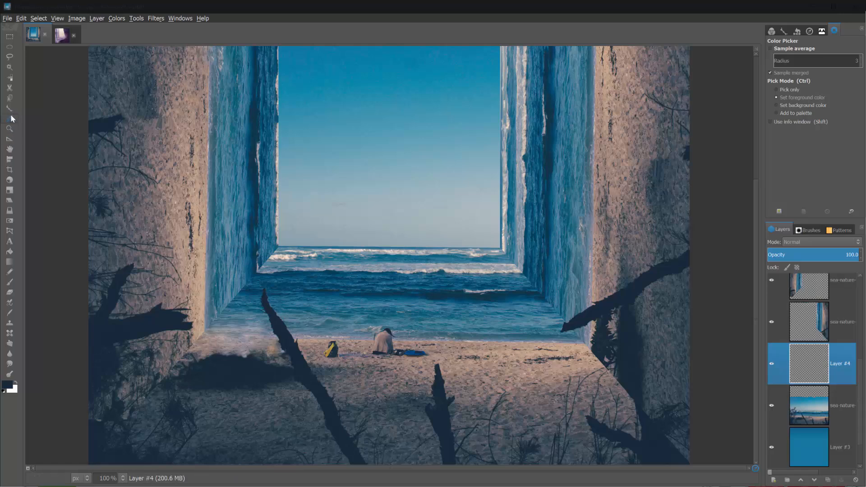
key("p")
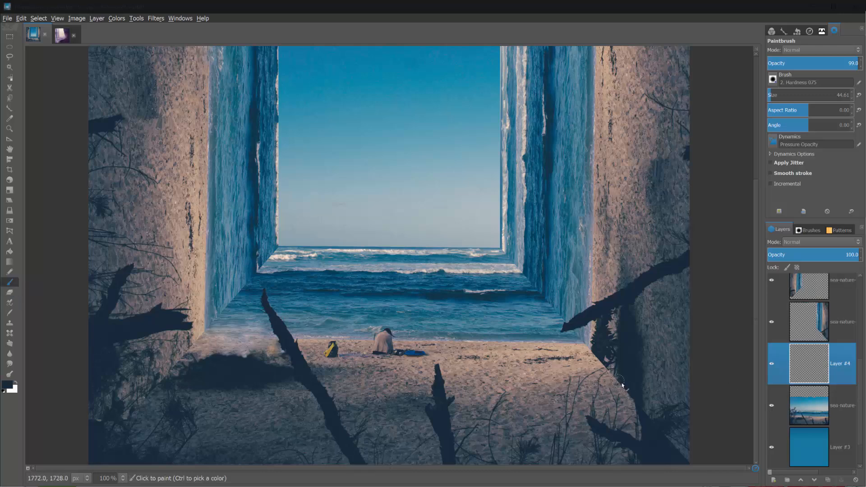
mouse_move(622, 385)
left_mouse_down()
mouse_move(577, 386)
mouse_move(623, 389)
mouse_move(636, 404)
mouse_move(553, 394)
mouse_move(613, 401)
left_mouse_up()
key("ctrl+z")
mouse_move(572, 389)
left_mouse_down()
mouse_move(622, 387)
mouse_move(637, 403)
mouse_move(573, 393)
mouse_move(622, 393)
mouse_move(560, 389)
mouse_move(600, 390)
left_mouse_up()
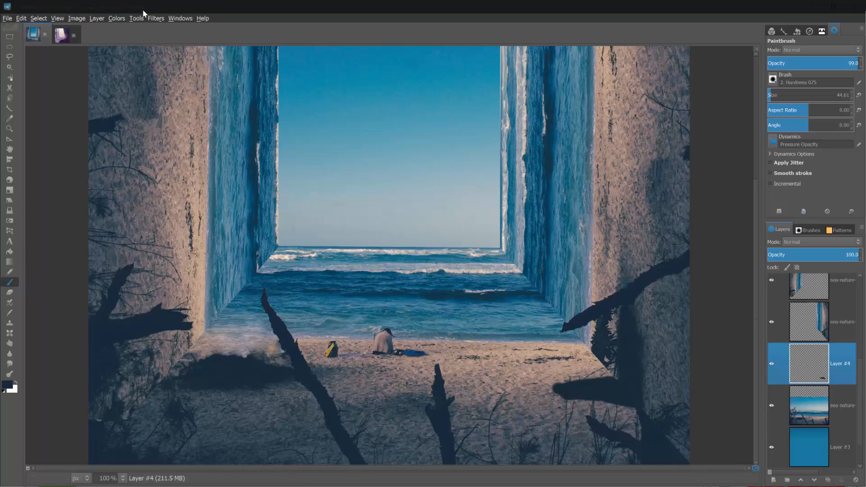
- Apply a Gaussian Blur with a 37 px horizontal and vertical radius to the painted shadow layer
left_click(156, 19)
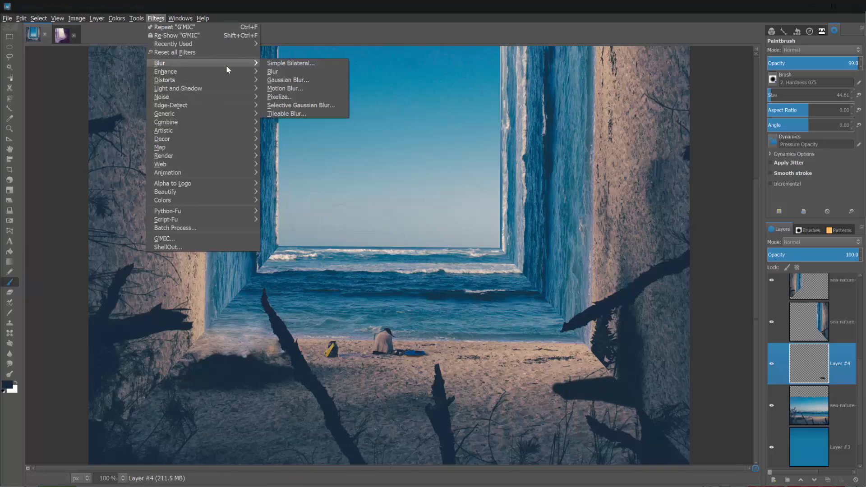
left_click(289, 76)
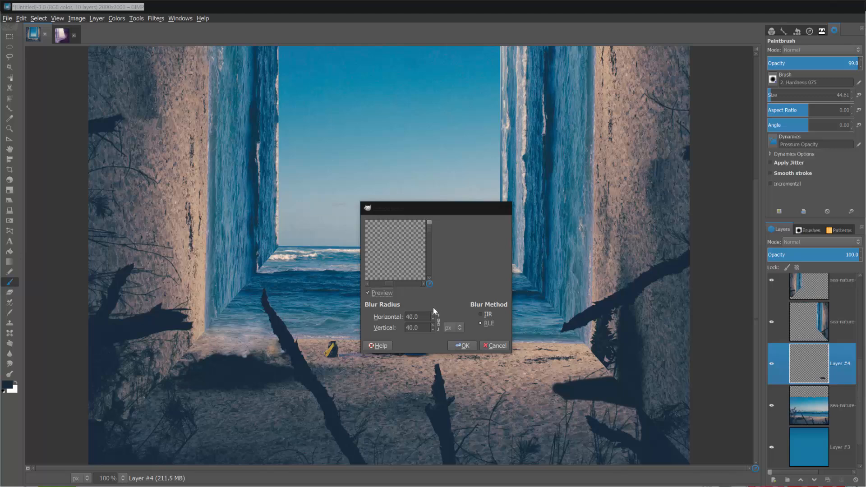
left_click(432, 319)
left_click(432, 319)
left_click(432, 319)
left_click_drag(428, 231, 428, 252)
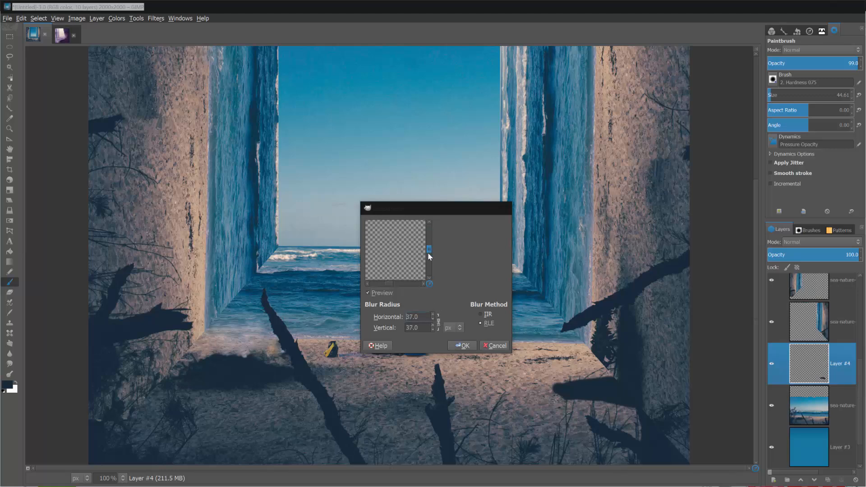
left_click_drag(391, 283, 409, 284)
left_click_drag(429, 252, 434, 266)
left_click(462, 346)
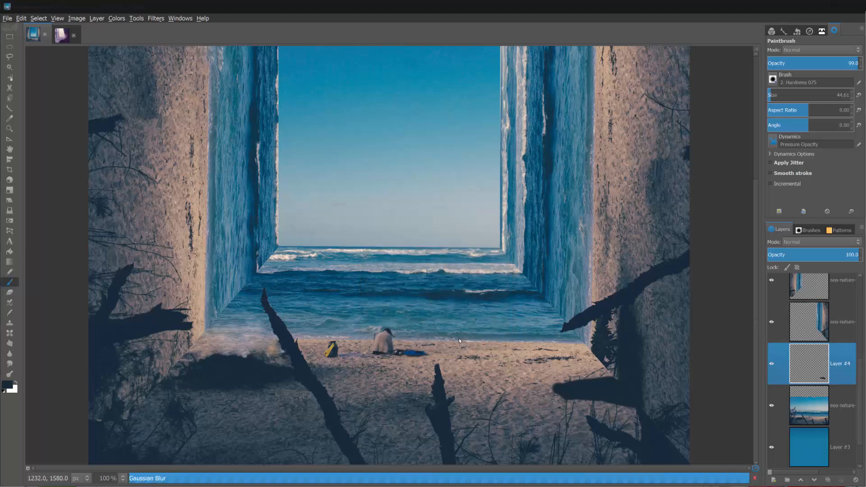
- Nudge the blurred shadow layer slightly to adjust its position on the sand at the right wall's base
left_click_drag(846, 258, 864, 248)
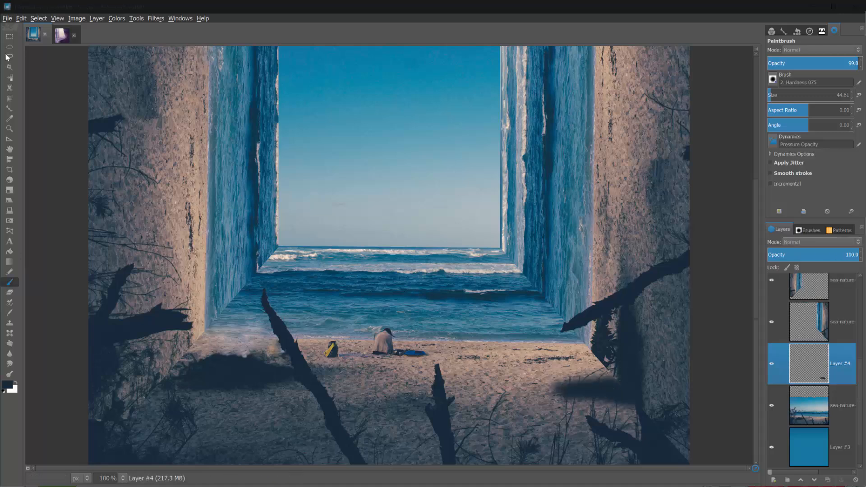
left_click(10, 149)
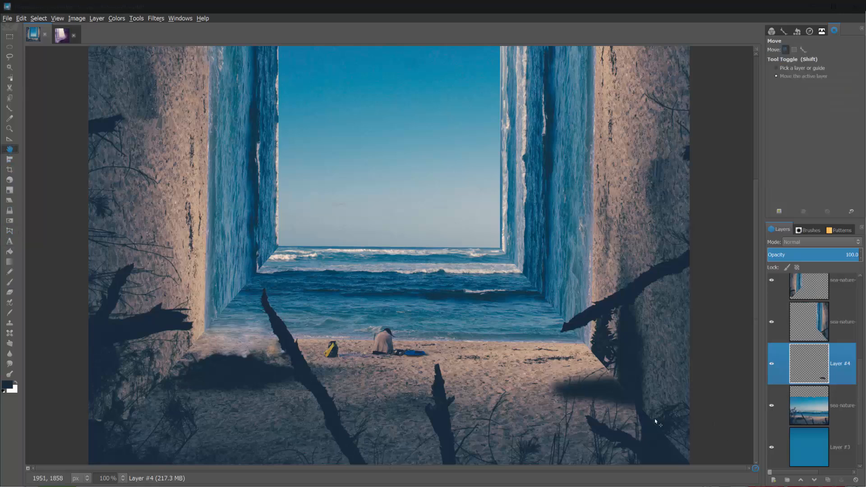
left_click_drag(628, 414, 636, 417)
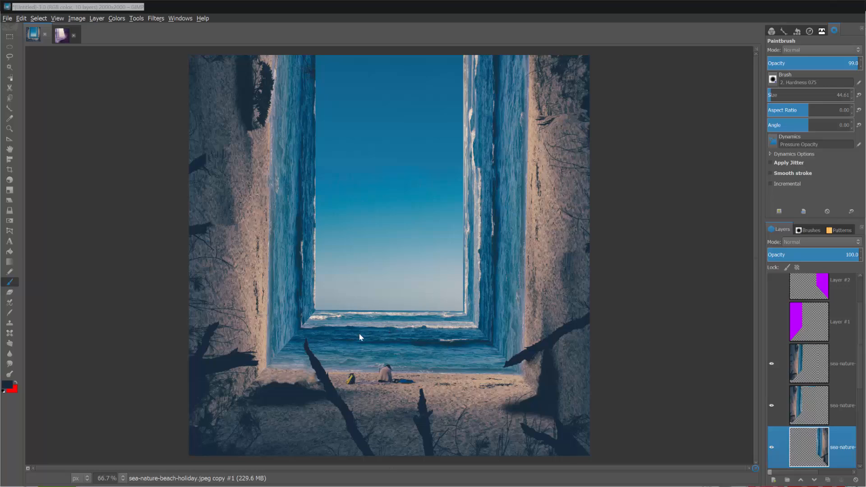
- On the beach photo layer, set the Clone tool's brush size to 12.89 and sample the wave foam beside the left wall's lower corner
left_click(819, 417)
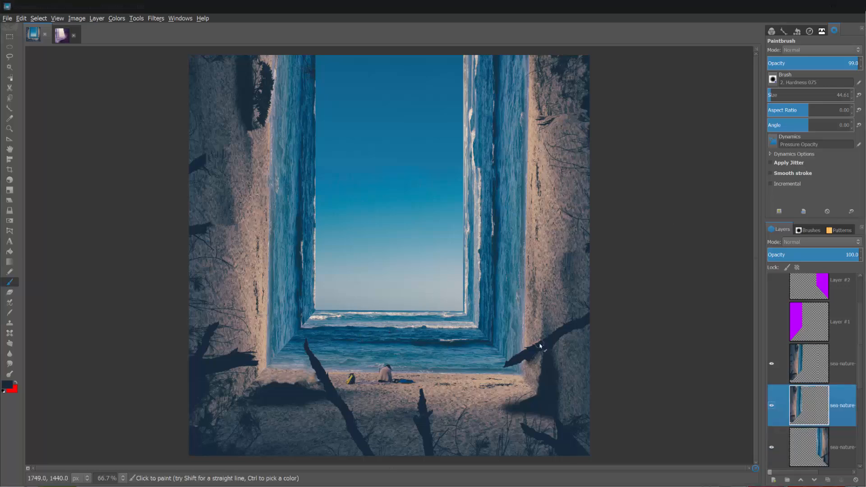
key("1")
key("plus")
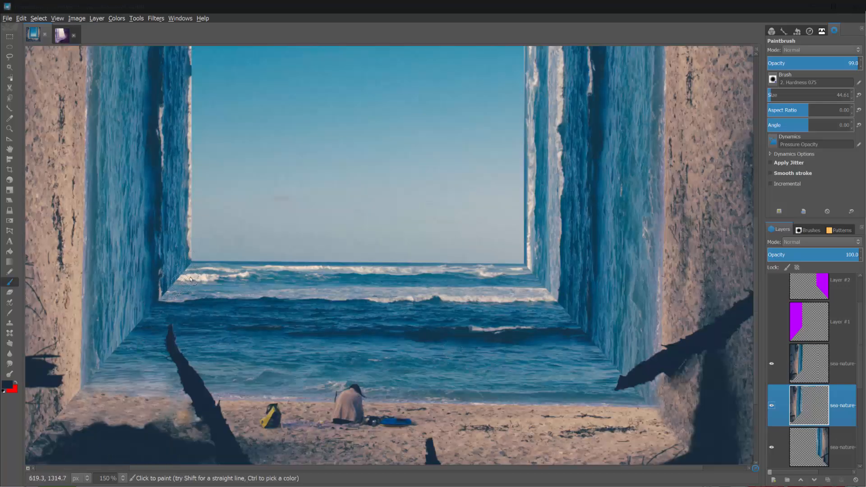
key("plus")
key("plus")
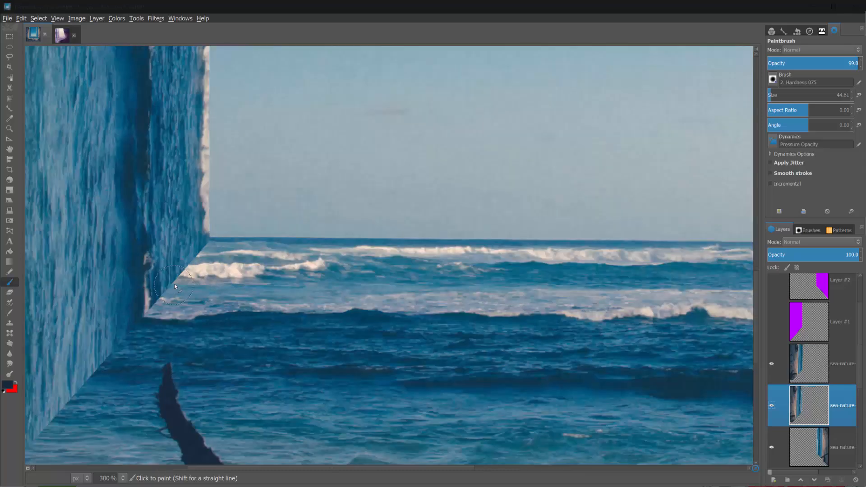
scroll(810, 396, "up", 2)
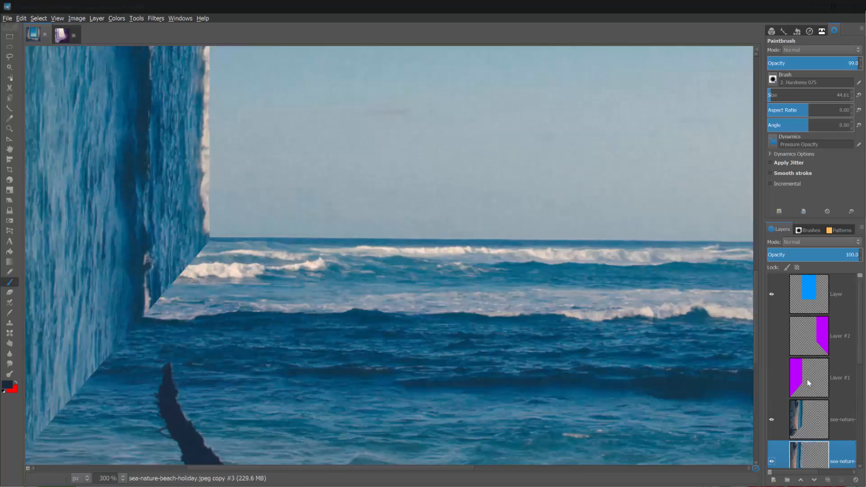
scroll(811, 395, "down", 5)
scroll(810, 396, "down", 4)
left_click(806, 391)
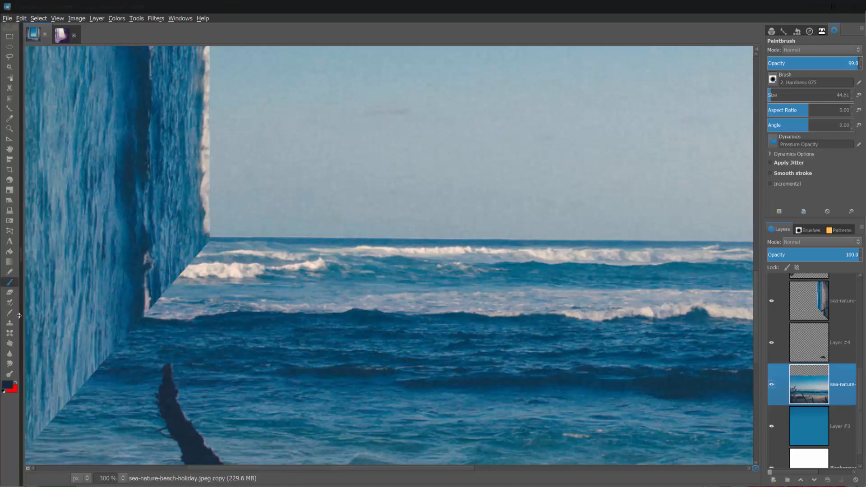
key("minus")
key("minus")
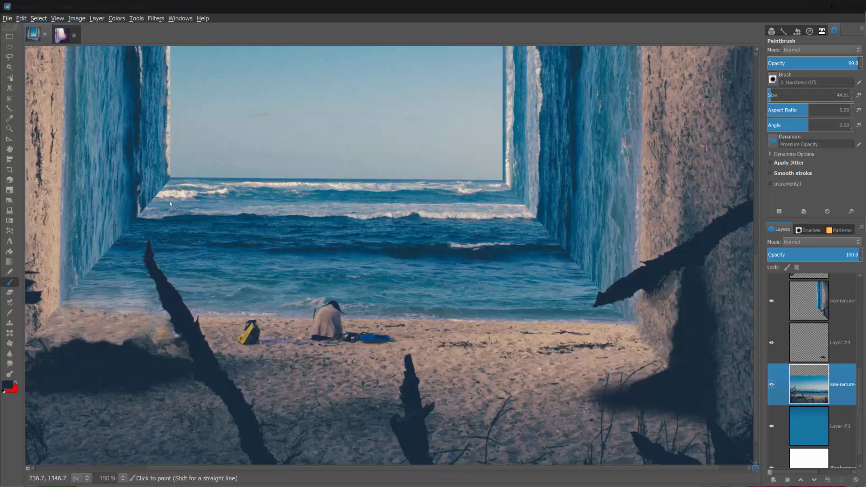
key("plus")
key("plus")
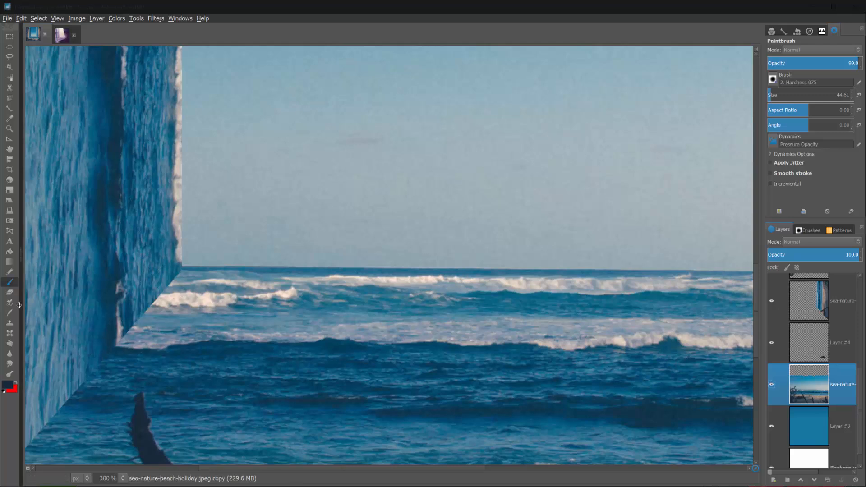
left_click(9, 323)
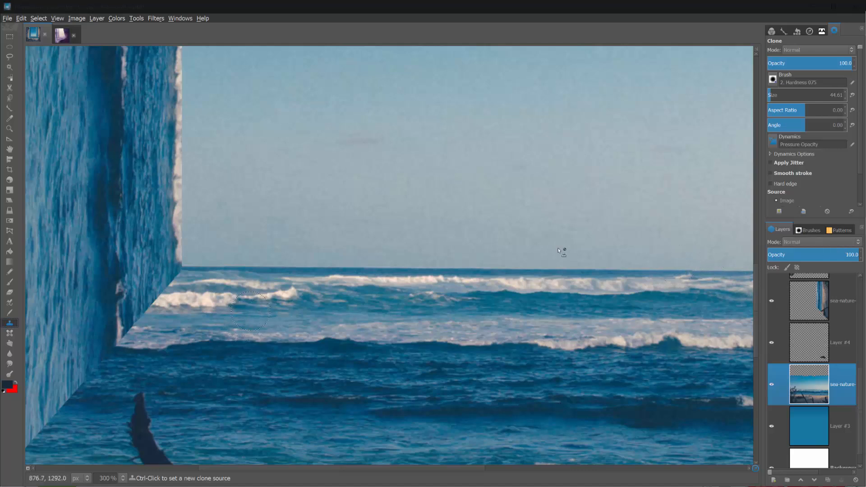
left_click_drag(777, 90, 768, 92)
left_click(174, 298, "ctrl")
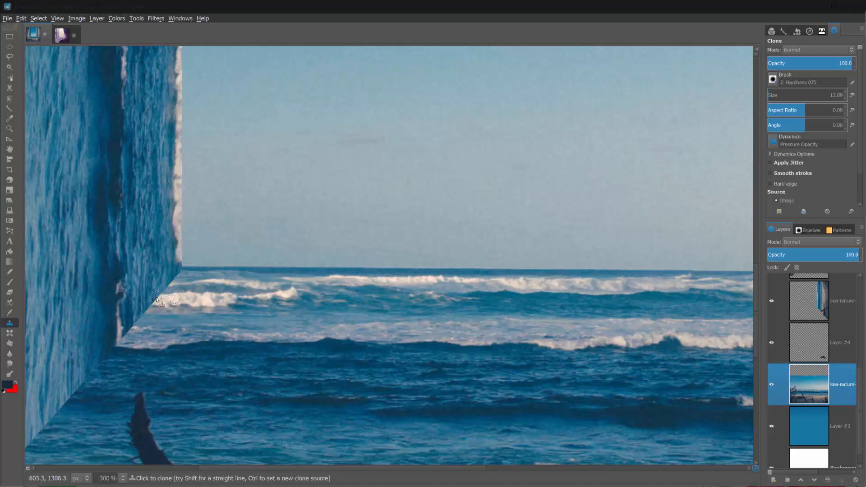
- On the uppermost left wall layer, clone the sampled foam across the seam and up the wall to continue the breaking wave
scroll(811, 350, "up", 2)
left_click(808, 312)
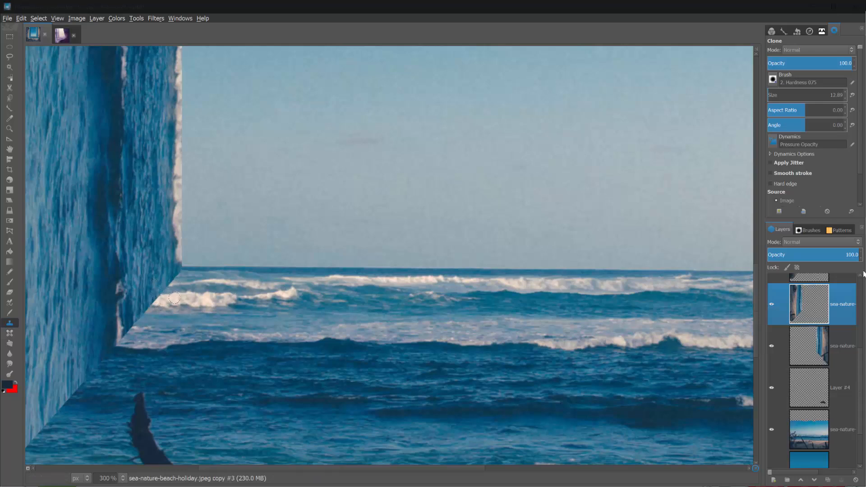
scroll(811, 350, "down", 1)
scroll(811, 350, "up", 2)
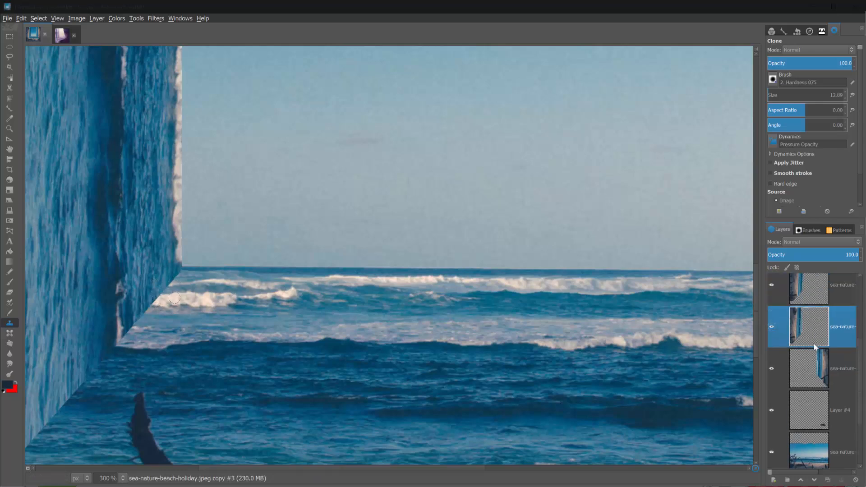
scroll(817, 334, "up", 2)
left_click(810, 319)
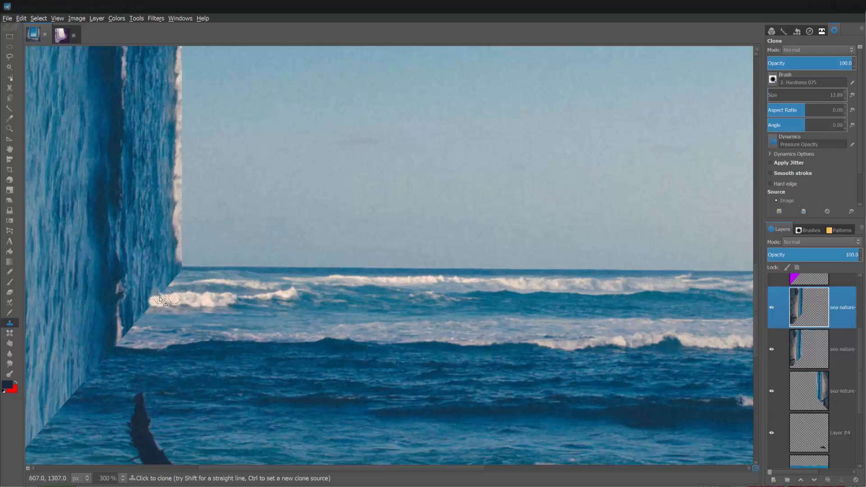
left_click(185, 298, "ctrl")
scroll(824, 301, "up", 1)
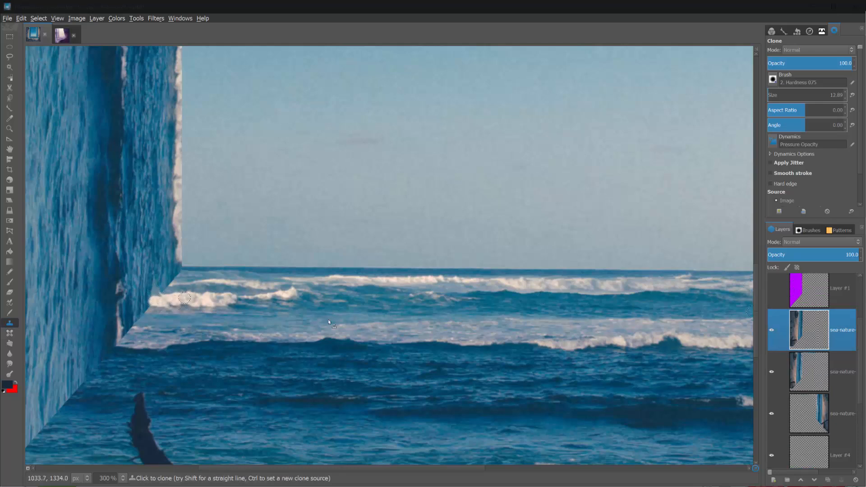
mouse_move(154, 298)
left_mouse_down()
mouse_move(151, 294)
mouse_move(158, 236)
mouse_move(149, 295)
mouse_move(148, 244)
left_mouse_up()
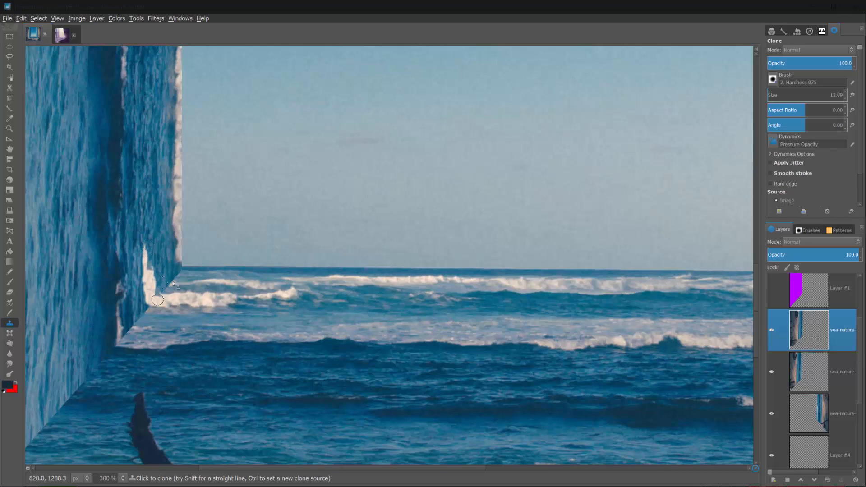
left_click(220, 284, "ctrl")
- On the right wall layer, clone sampled foam and water along the diagonal seam where the wall meets the second wave
scroll(210, 285, "down", 3, "ctrl")
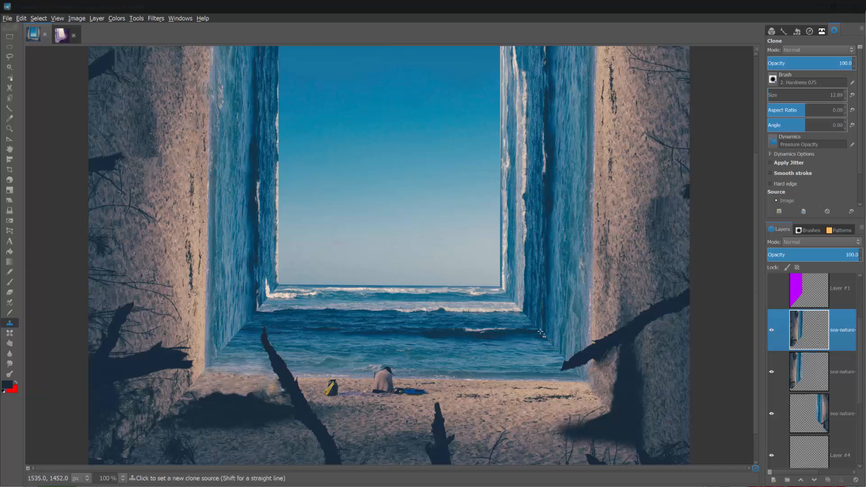
scroll(545, 343, "up", 3, "ctrl")
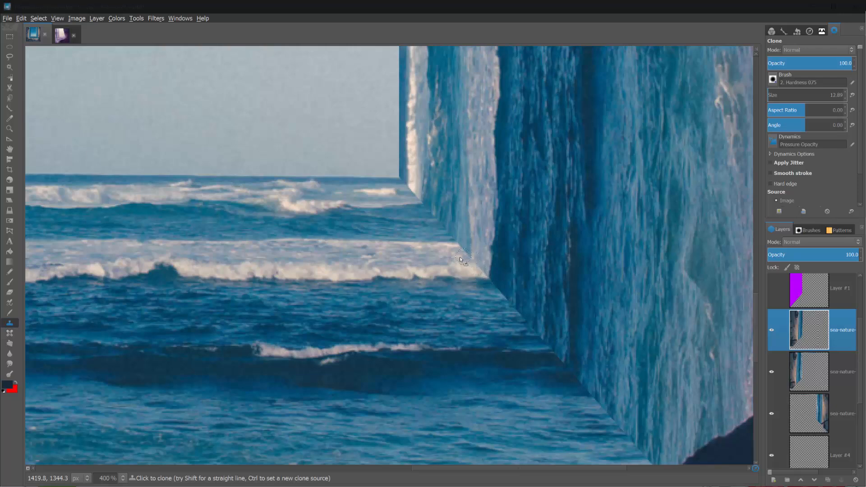
scroll(808, 343, "down", 2)
left_click(808, 356)
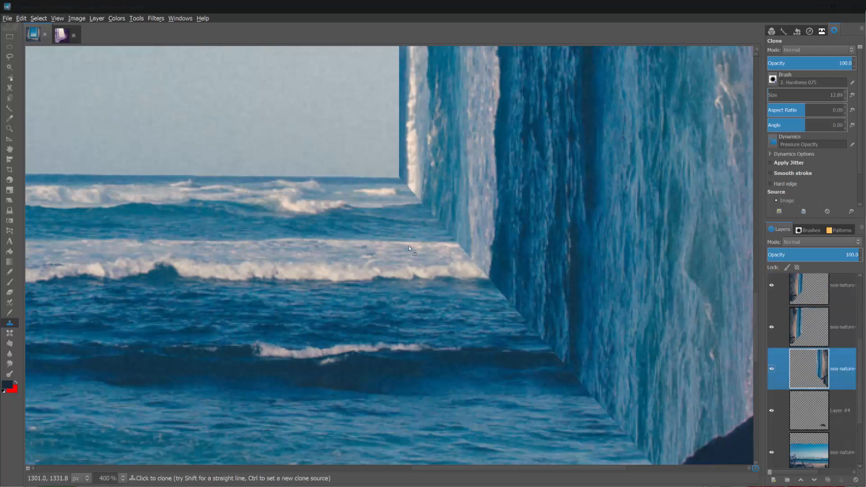
left_click(455, 254, "ctrl")
left_click_drag(467, 256, 468, 244)
left_click_drag(469, 256, 479, 267)
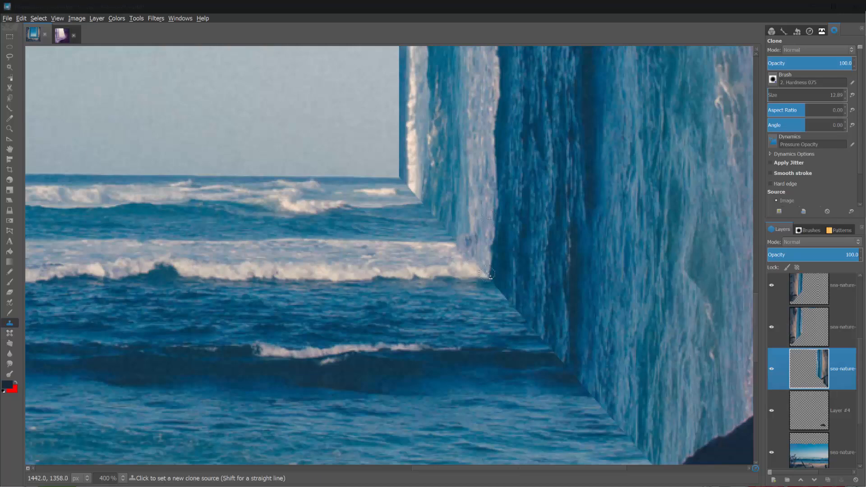
left_click(483, 203, "ctrl")
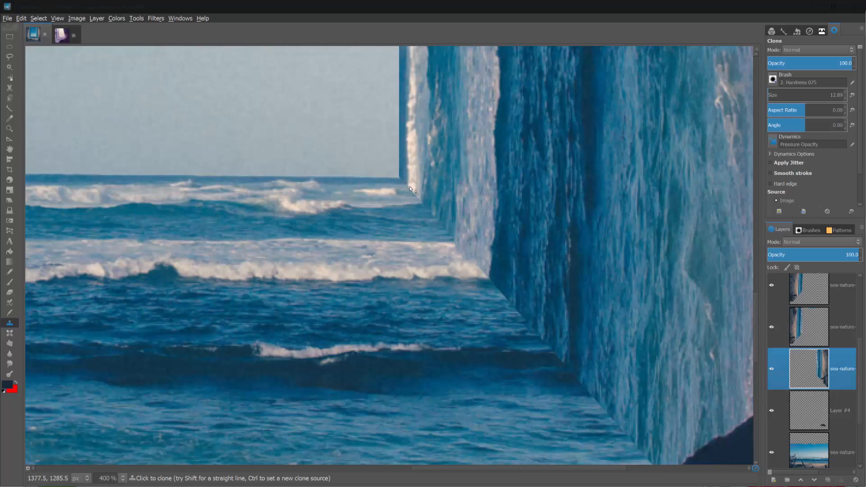
- Merge the two left wall layers and the right wall layer into a single layer
scroll(751, 329, "down", 1)
scroll(798, 359, "down", 1)
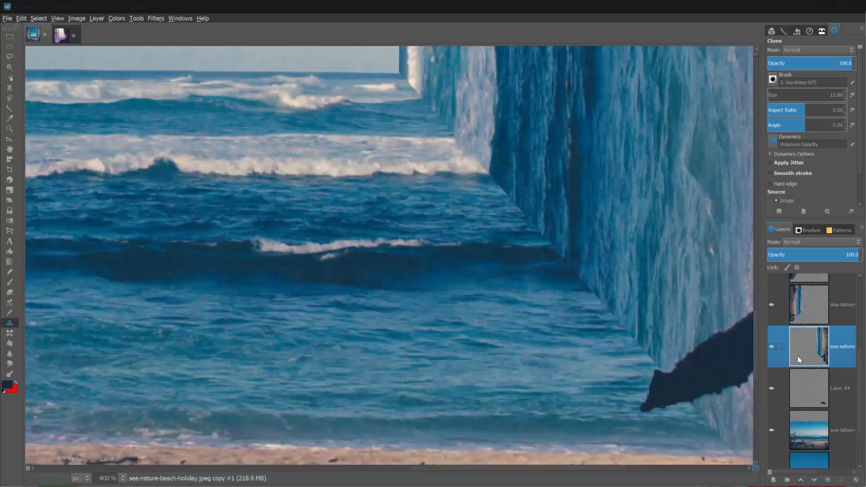
scroll(799, 358, "up", 1)
scroll(453, 293, "up", 2)
scroll(822, 336, "up", 3)
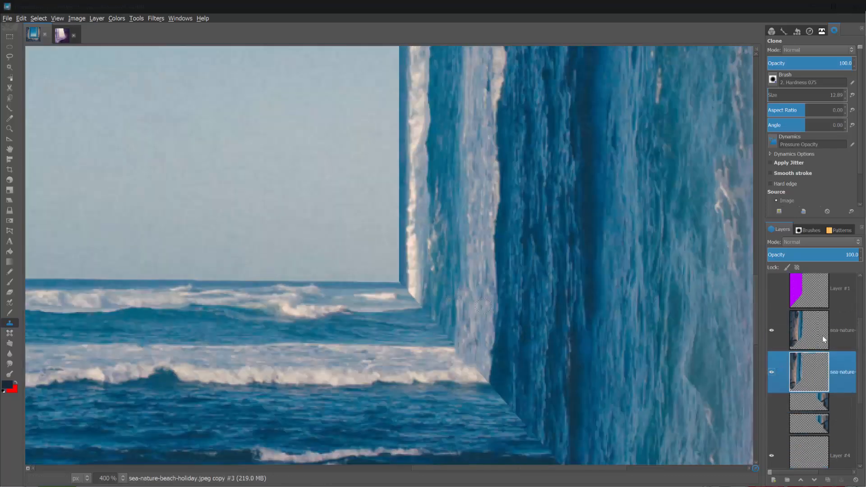
left_click(816, 347)
right_click(835, 370)
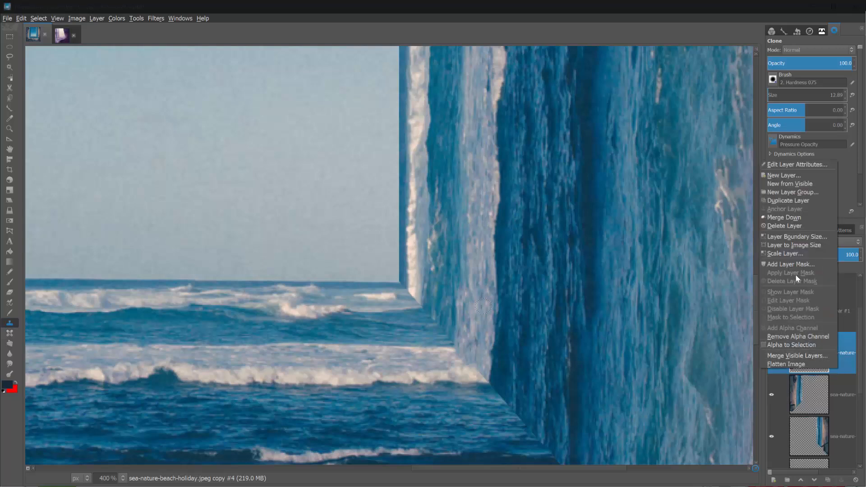
left_click(793, 218)
right_click(832, 333)
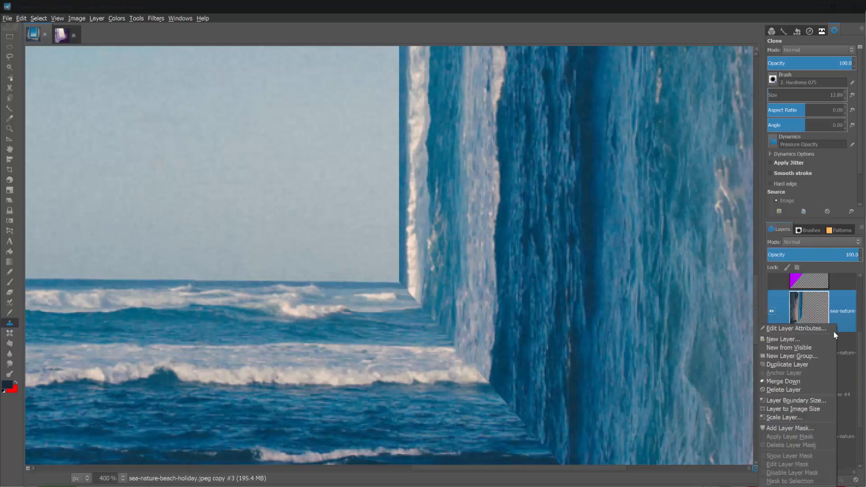
left_click(787, 381)
- Merge the combined wall layer down through the shadow layer into the beach photo layer
scroll(832, 364, "down", 3)
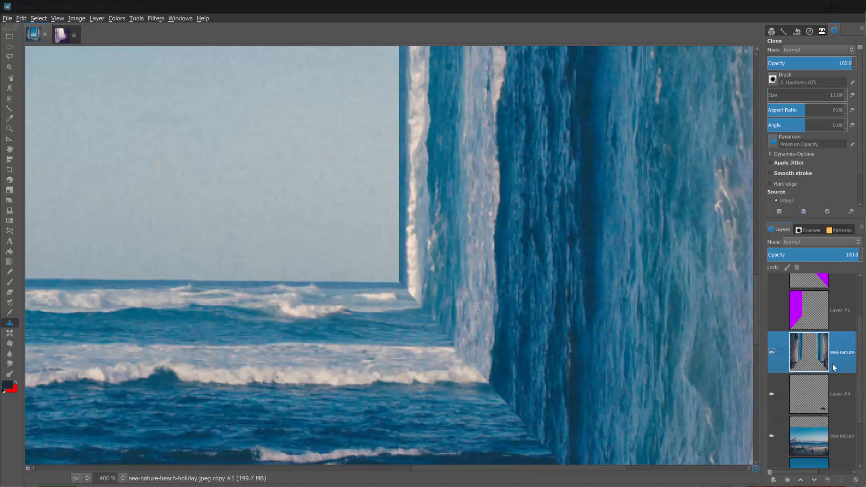
right_click(838, 324)
left_click(785, 386)
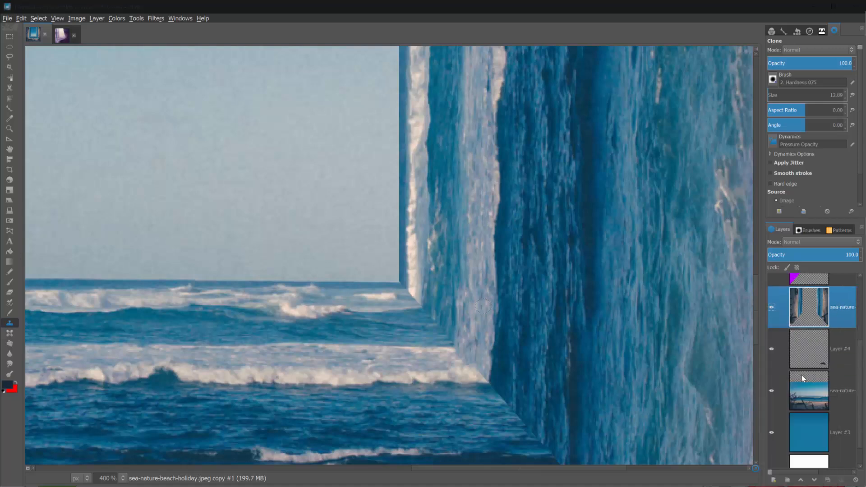
right_click(839, 329)
left_click(805, 387)
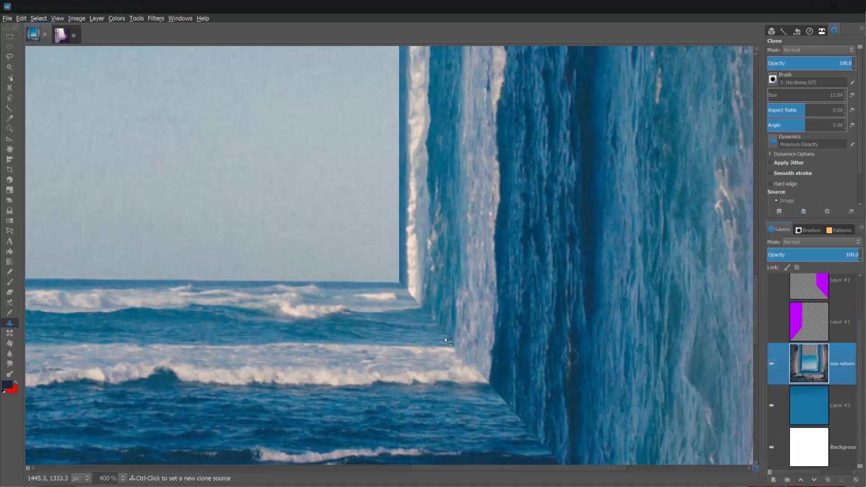
- Clone foam at the right wall's inner corner, with the brush reduced to 7.89, to join the far wave to the wall's foam edge
key("ctrl")
left_click(415, 276, "ctrl")
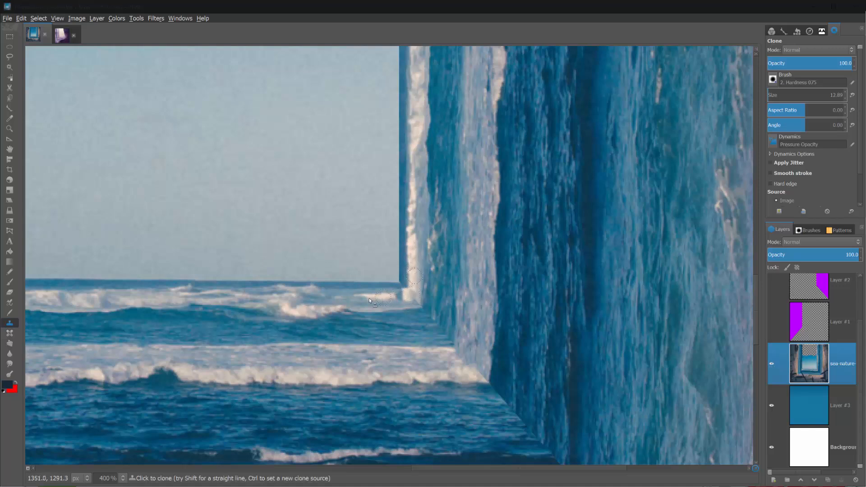
key("bracketleft")
key("bracketleft")
key("bracketleft")
key("bracketleft")
key("bracketleft")
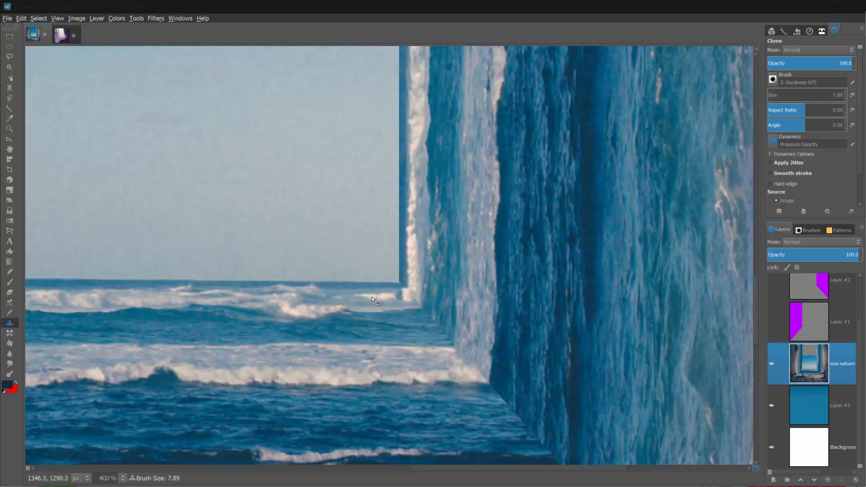
left_click(396, 297)
left_click_drag(398, 298, 406, 300)
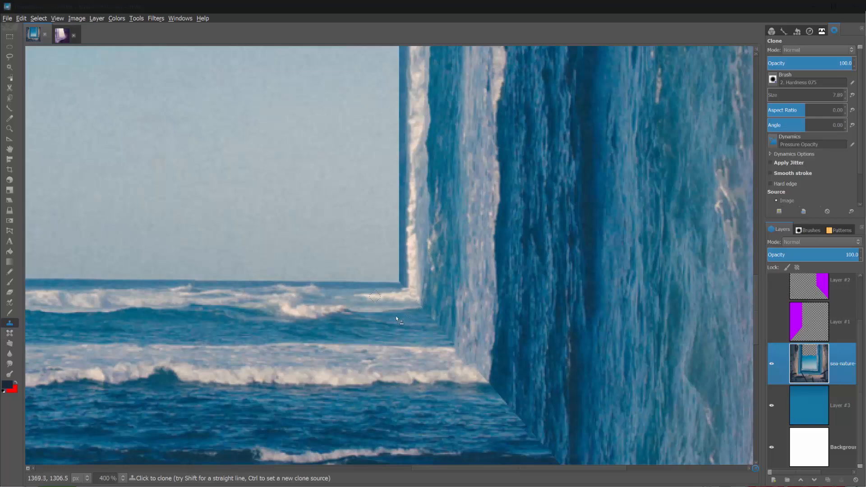
- Clone sampled dark water and wall texture around the left wall's corner where its foam edge meets the second wave
scroll(397, 319, "down", 3)
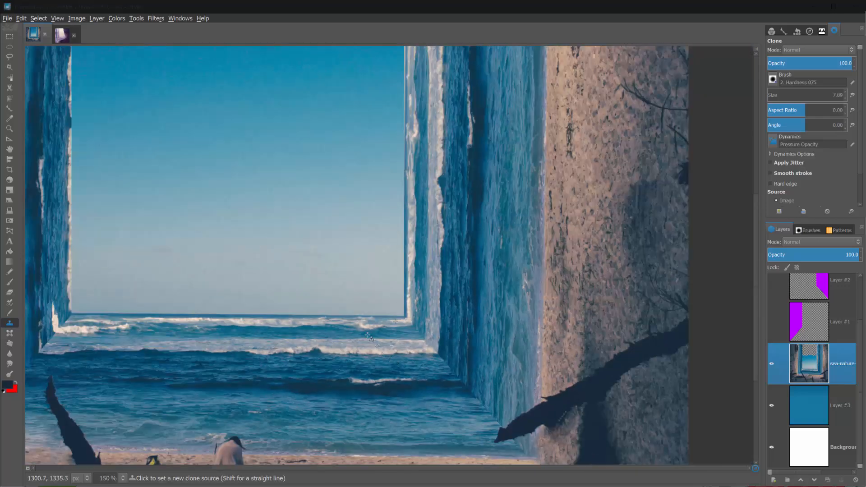
left_click_drag(395, 470, 156, 359)
scroll(156, 359, "up", 4)
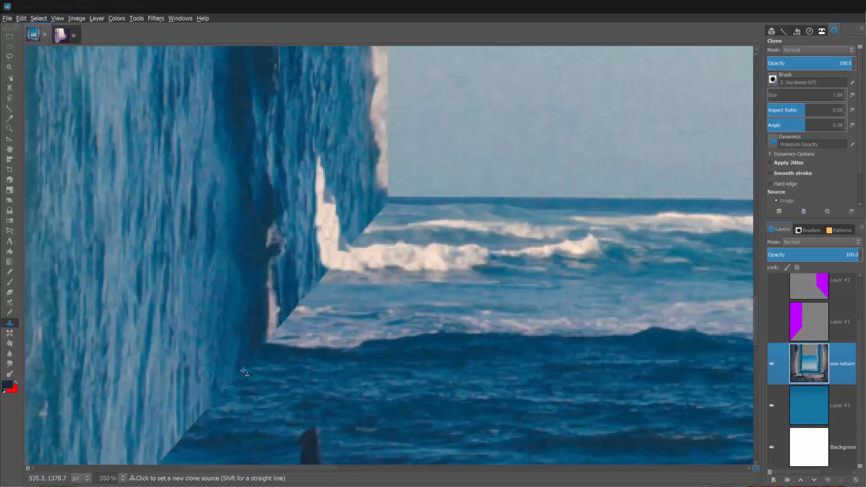
left_click(269, 353, "ctrl")
left_click(267, 336)
left_click(261, 311, "ctrl")
left_click(262, 332)
left_click(263, 331)
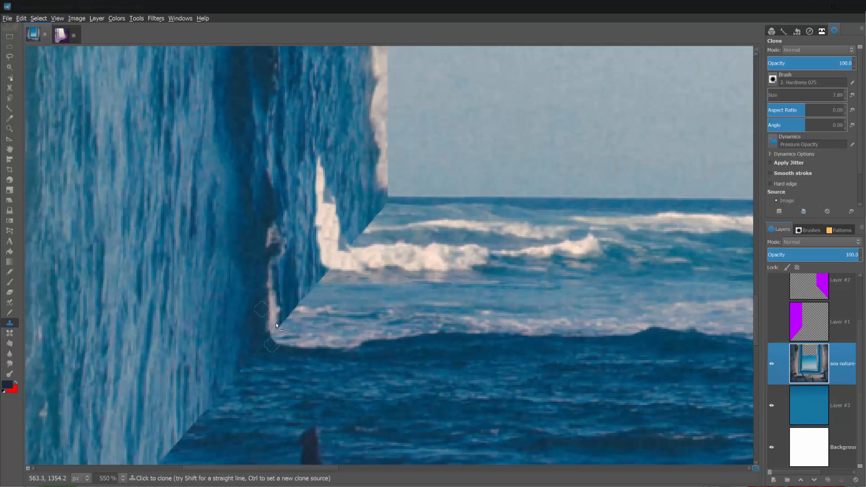
- Clone sampled water and wall texture along the left wall's diagonal seam between the two foam crests to break up its straight edge
left_click(324, 286, "ctrl")
left_click(313, 278)
left_click(317, 276)
left_click(322, 274)
left_click(308, 287)
left_click(299, 293)
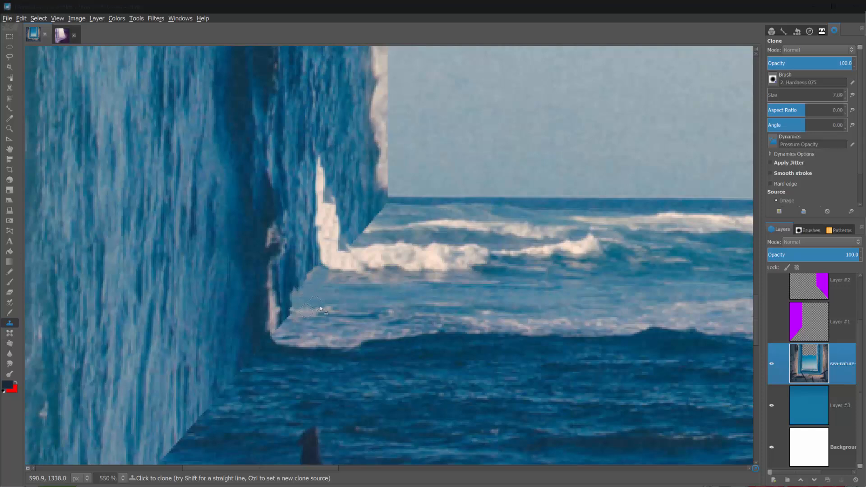
left_click(294, 302, "ctrl")
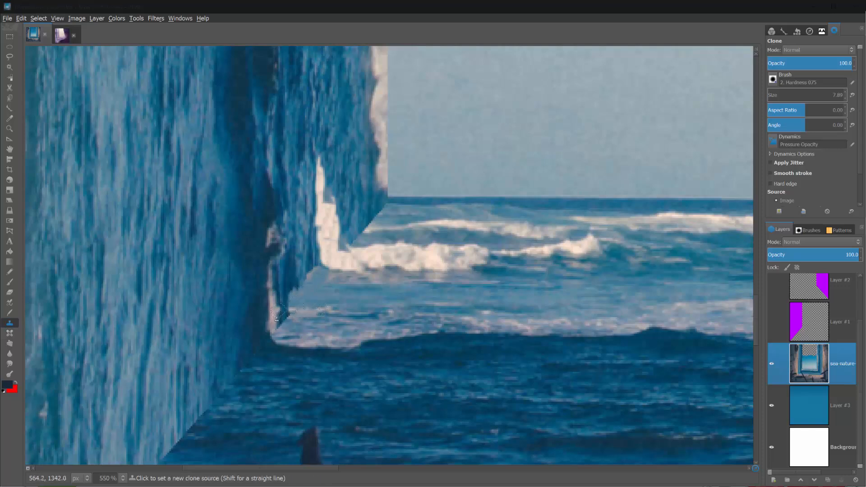
left_click(272, 315, "ctrl")
mouse_move(291, 306)
left_mouse_down()
mouse_move(289, 293)
mouse_move(293, 317)
mouse_move(300, 311)
left_mouse_up()
left_click(309, 316, "ctrl")
- Clone foam into the right wall's corner at the second wave, filling the diagonal gap and the inner foam edge
scroll(318, 303, "down", 4)
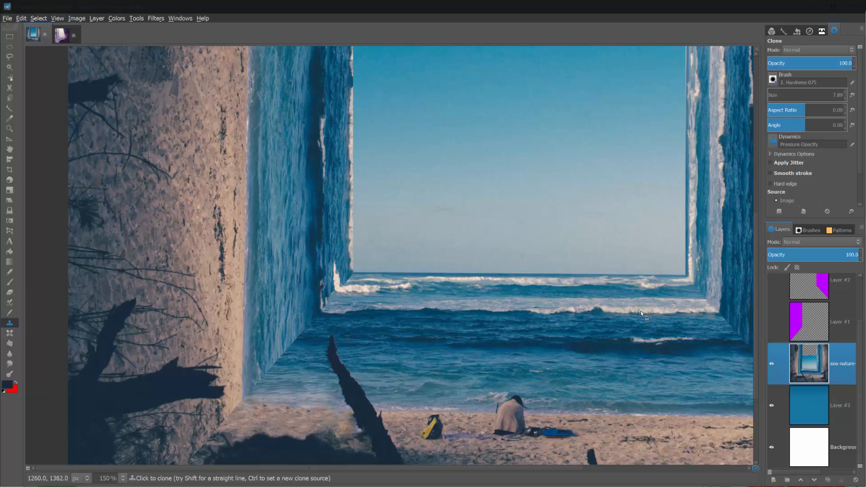
scroll(706, 322, "up", 4)
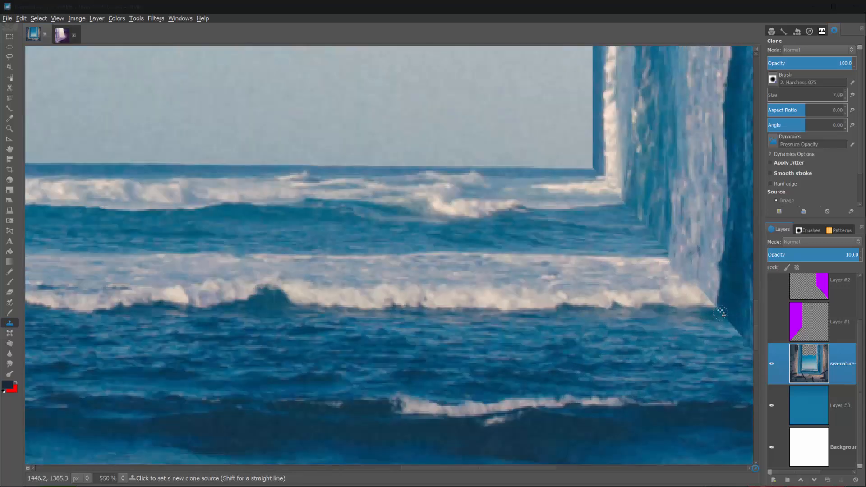
left_click(714, 280)
left_click(710, 272)
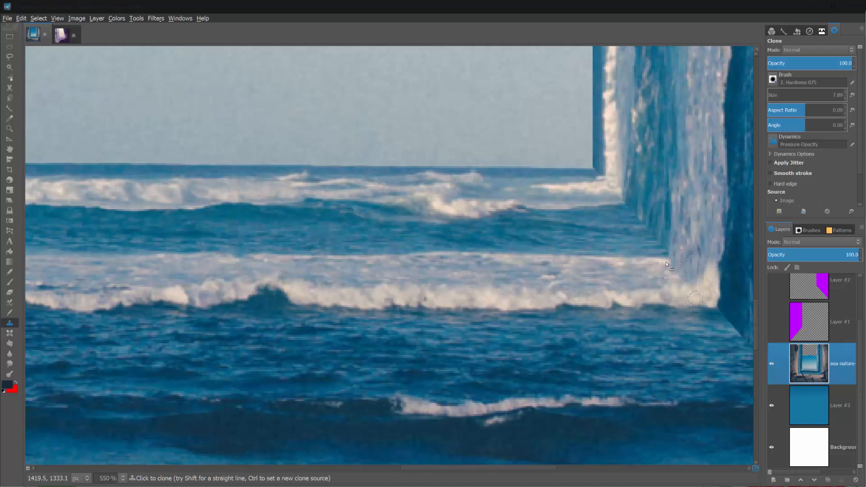
mouse_move(669, 263)
left_mouse_down()
mouse_move(670, 254)
mouse_move(671, 262)
left_mouse_up()
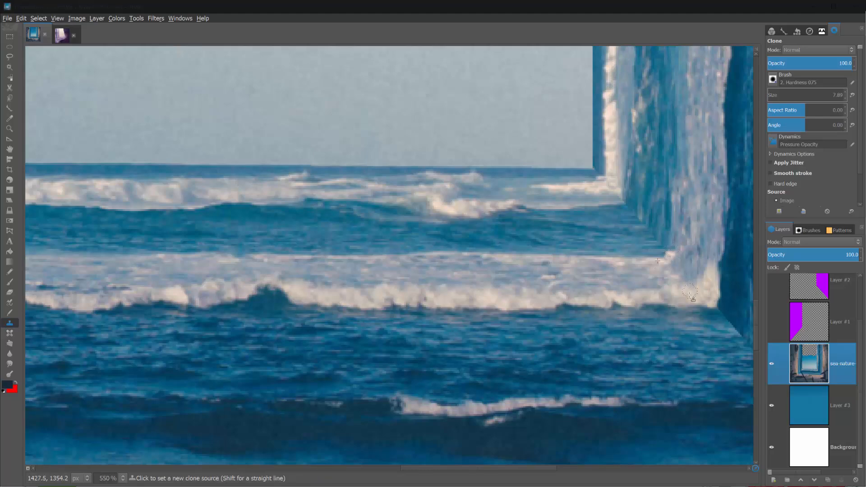
- Clone sampled dark water and wall streaks at the right wall's base to carry the dark third wave up into the wall
scroll(674, 280, "down", 3, "ctrl")
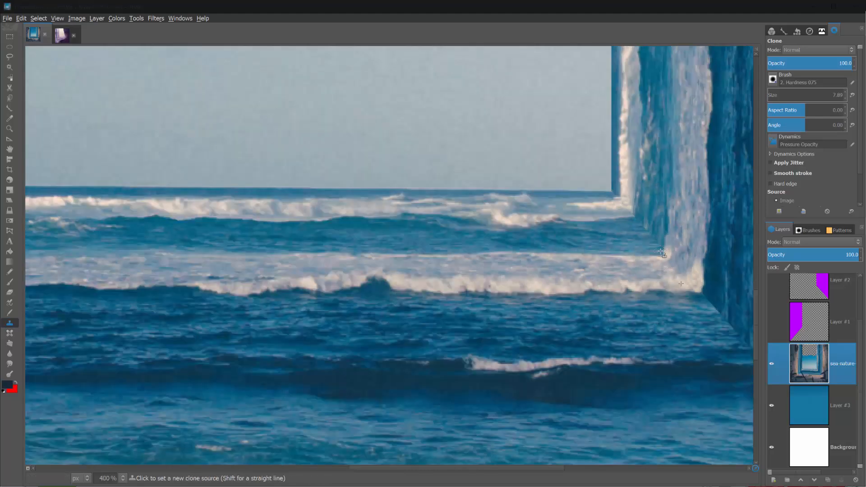
scroll(707, 308, "up", 2, "ctrl")
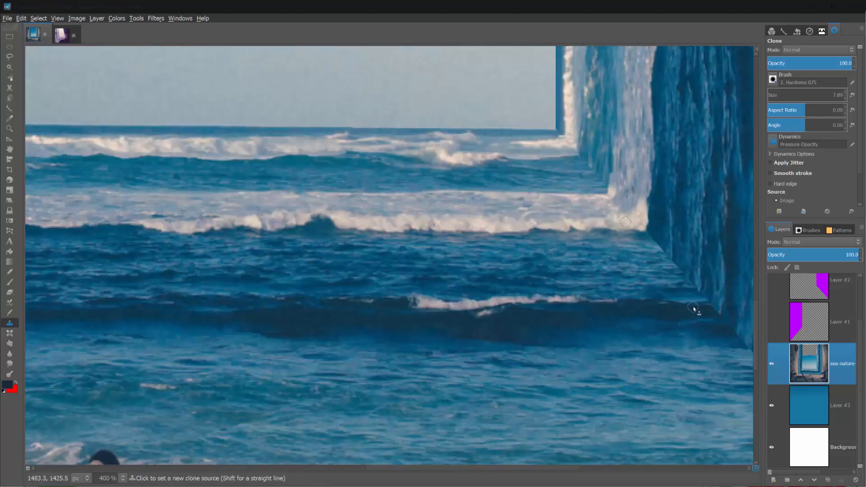
left_click(703, 308, "ctrl")
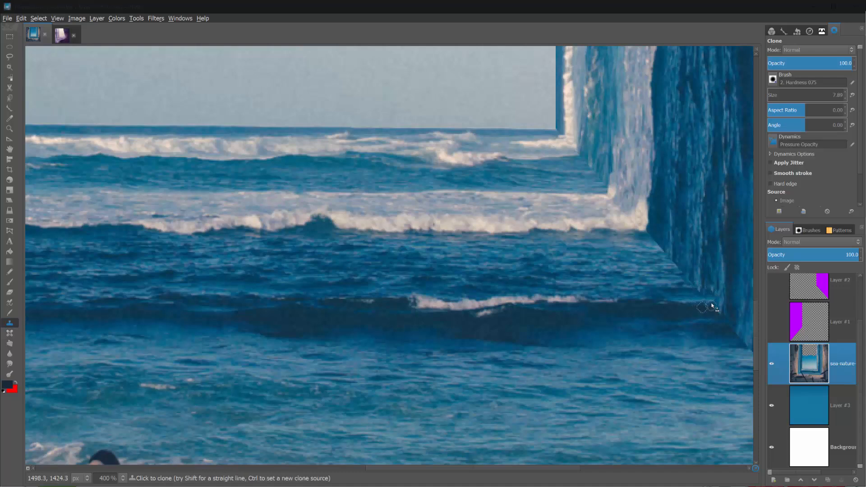
left_click_drag(712, 305, 711, 296)
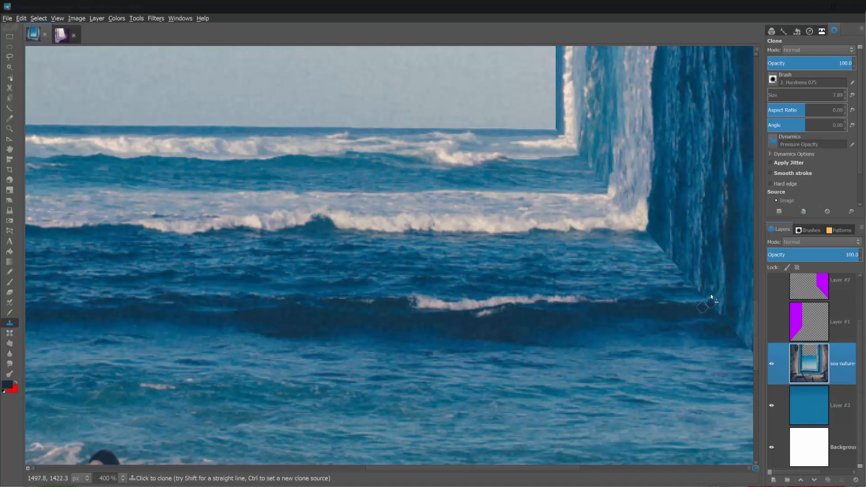
left_click(731, 254, "ctrl")
left_click_drag(714, 298, 713, 258)
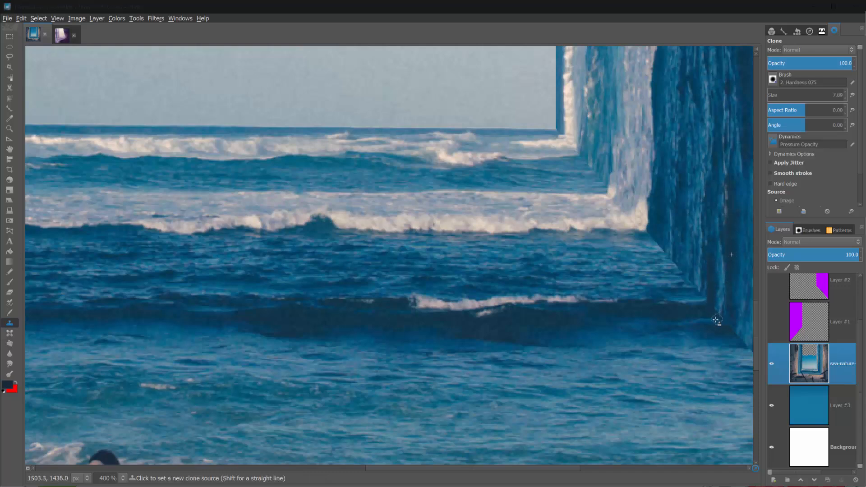
left_click(721, 283, "ctrl")
left_click_drag(717, 306, 706, 316)
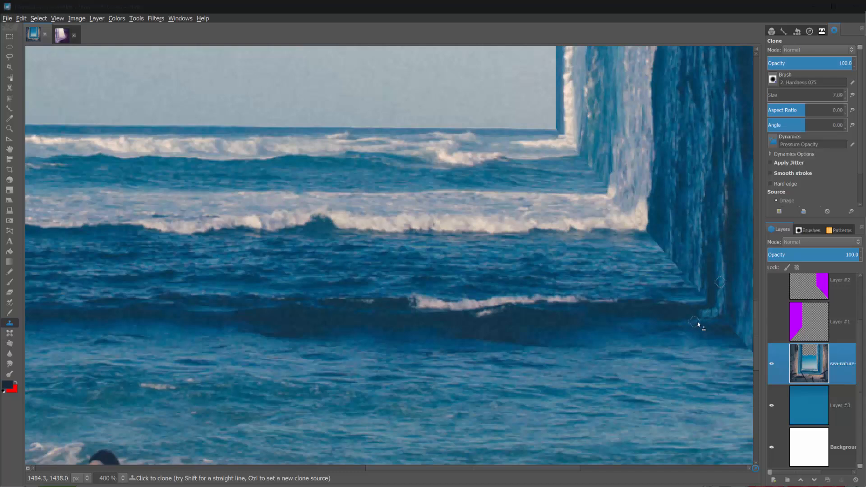
left_click(695, 300, "ctrl")
left_click_drag(706, 299, 708, 262)
scroll(677, 310, "down", 1)
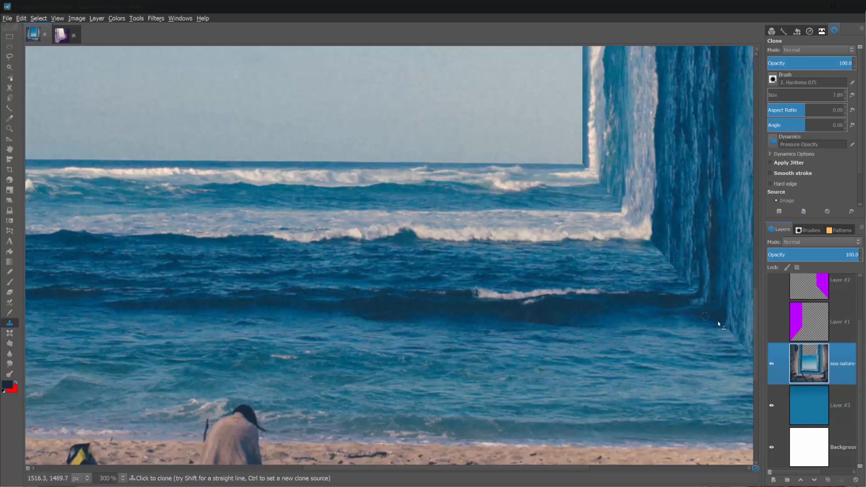
- Clone sampled water over the right wall's seam just below the second wave's foam corner
scroll(718, 320, "down", 3)
left_click_drag(526, 467, 618, 459)
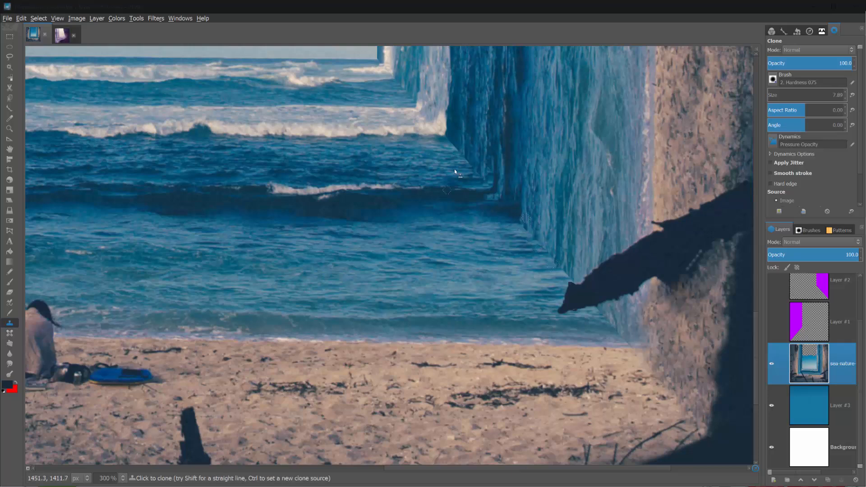
left_click(448, 135, "ctrl")
left_click(457, 118, "ctrl")
left_click_drag(457, 127, 457, 135)
- Clone dark water across the left wall's diagonal seam beside the branch tip and up toward the second wave's corner
scroll(453, 166, "down", 2)
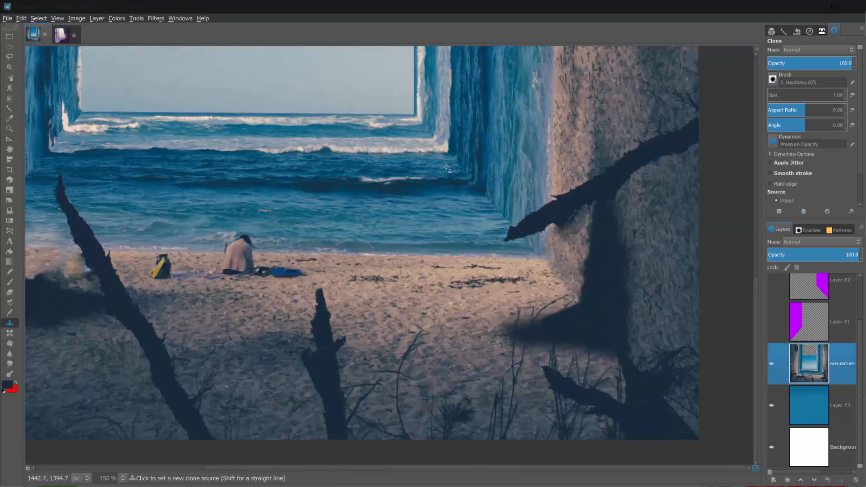
scroll(407, 204, "down", 1)
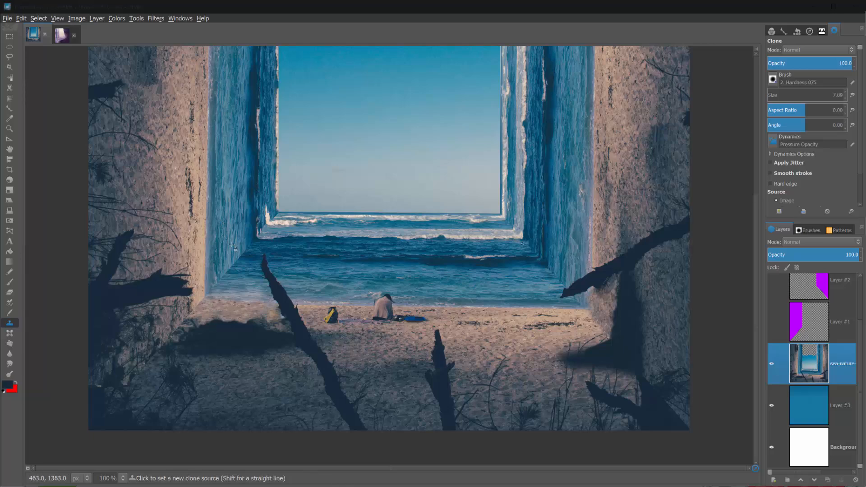
scroll(232, 246, "up", 4)
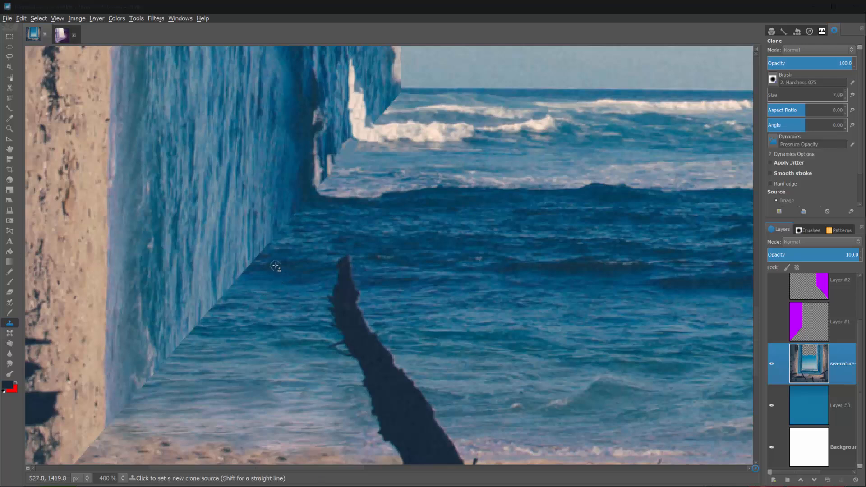
left_click(274, 266, "ctrl")
left_click(259, 253)
mouse_move(250, 242)
left_mouse_down()
mouse_move(257, 264)
mouse_move(245, 260)
mouse_move(256, 267)
mouse_move(248, 276)
mouse_move(249, 230)
left_mouse_up()
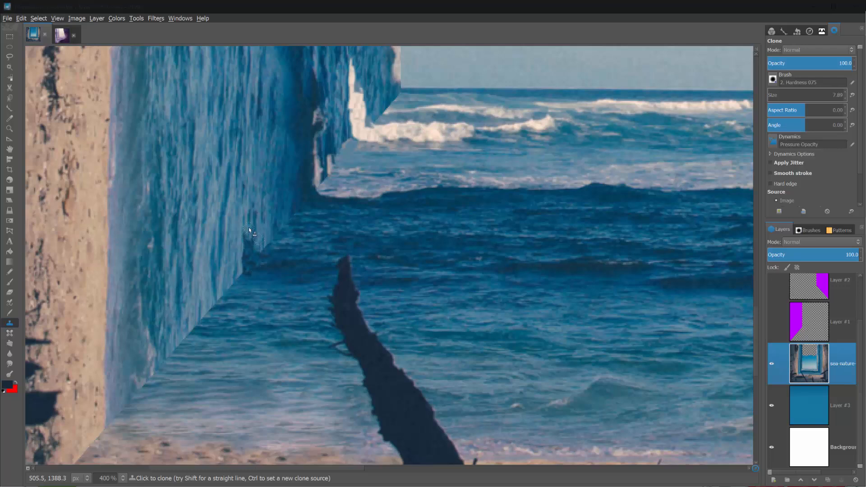
left_click(303, 216, "ctrl")
left_click(300, 198)
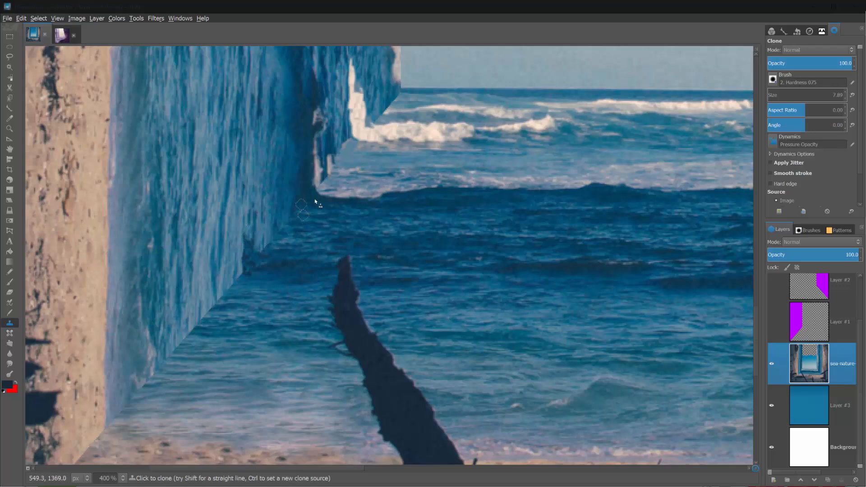
- Clone sampled water and foam over the left wall's remaining seam from the second wave up to the horizon corner
left_click(331, 182, "ctrl")
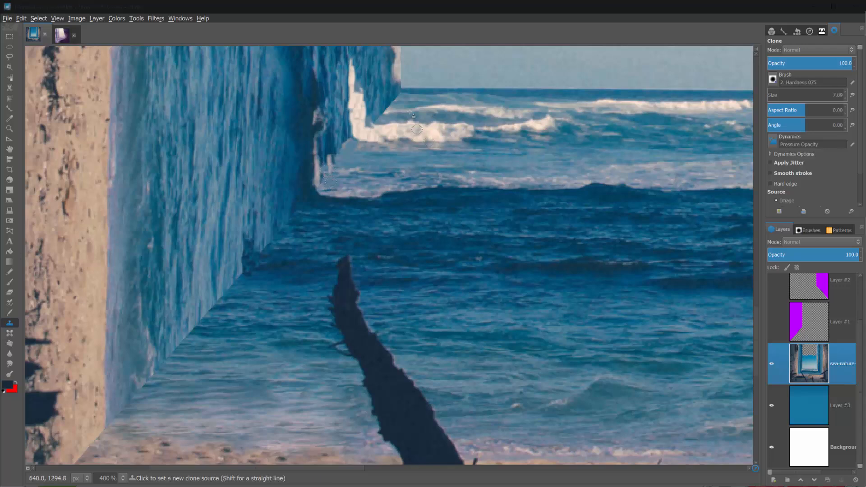
left_click(402, 105, "ctrl")
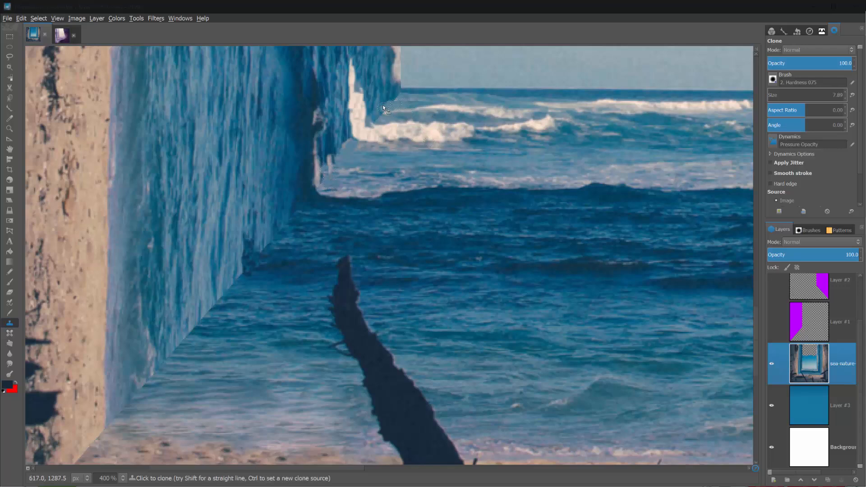
mouse_move(389, 92)
left_mouse_down()
mouse_move(389, 107)
mouse_move(383, 101)
left_mouse_up()
left_click(401, 116, "ctrl")
scroll(403, 111, "up", 5)
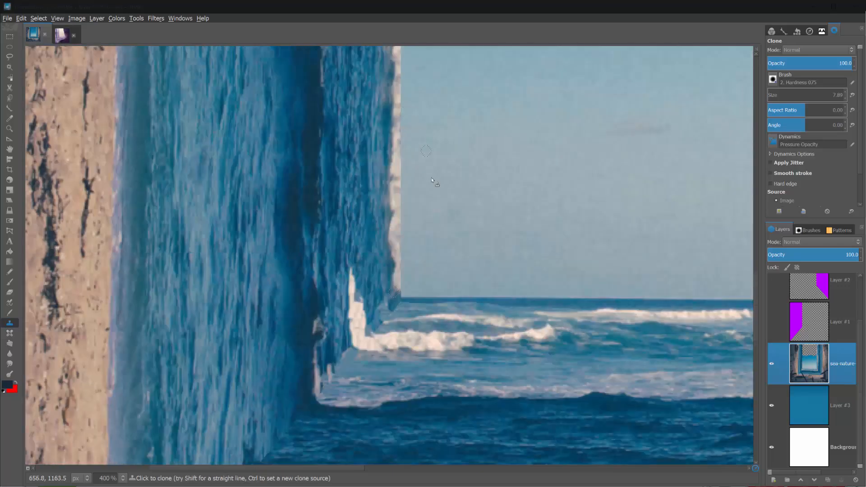
left_click(400, 295)
left_click(386, 277, "ctrl")
scroll(375, 236, "down", 3)
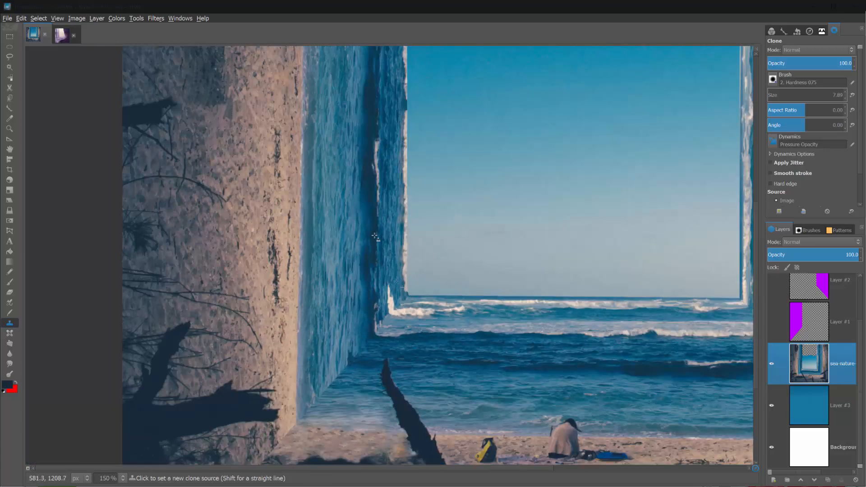
scroll(383, 154, "up", 10)
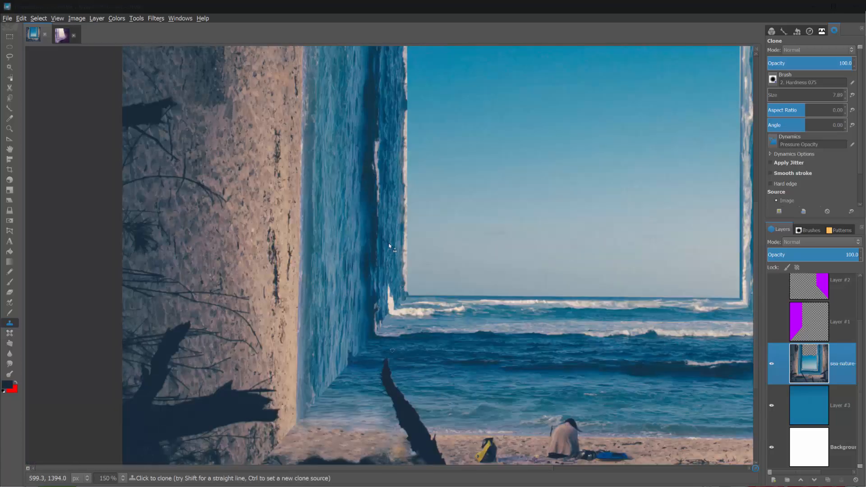
scroll(374, 255, "down", 20)
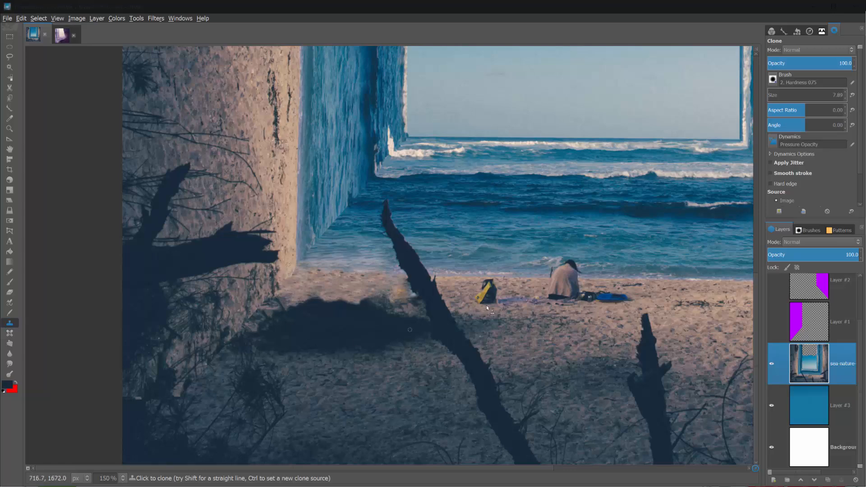
scroll(521, 293, "down", 2)
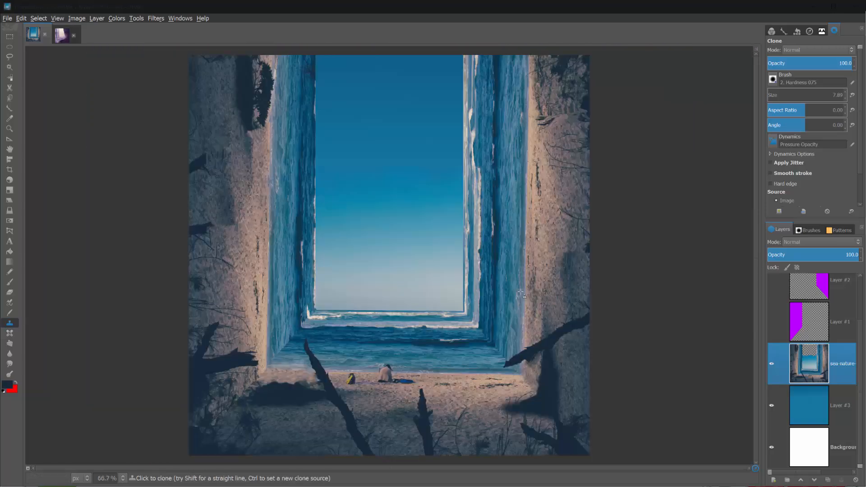